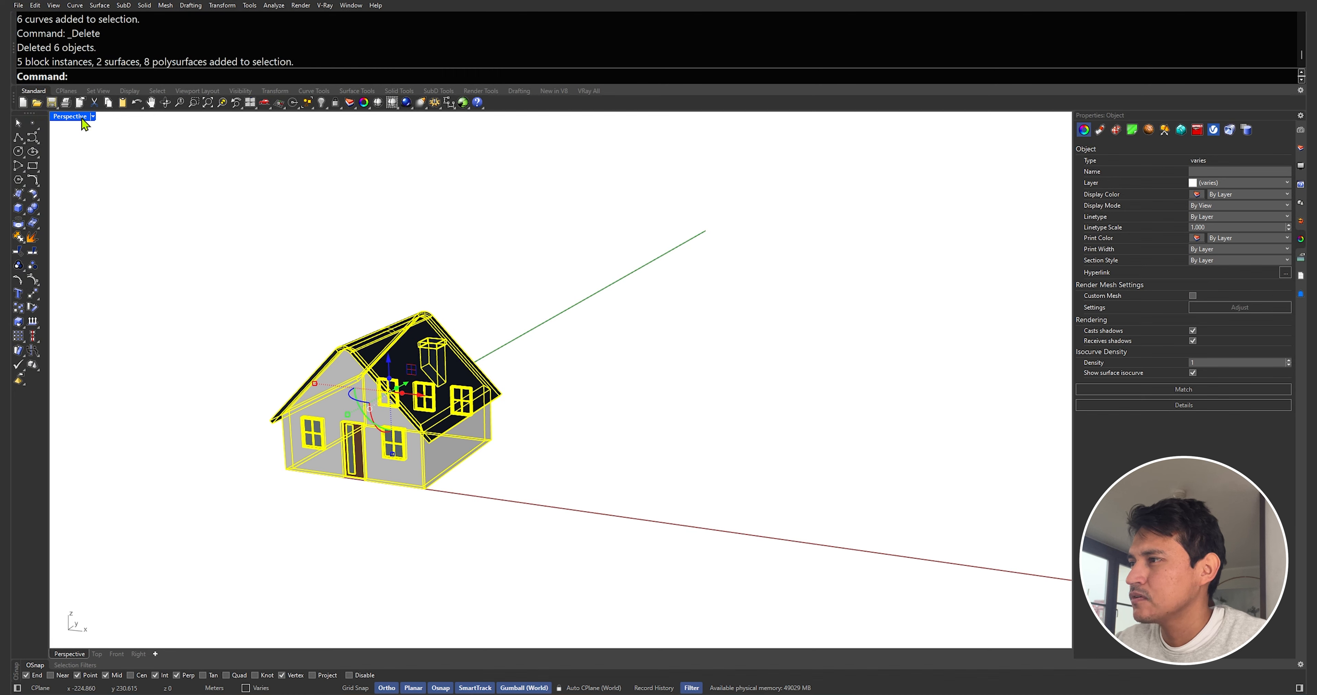
Draw a 10 m ground polyline in the Front view, starting to the right of the reference house
double_click(65, 387)
scroll(446, 399, down, 5)
right_drag(448, 400, 660, 393)
click(644, 383)
scroll(626, 382, down, 6)
text(l)
key(Return)
click(462, 426)
text(10)
key(Return)
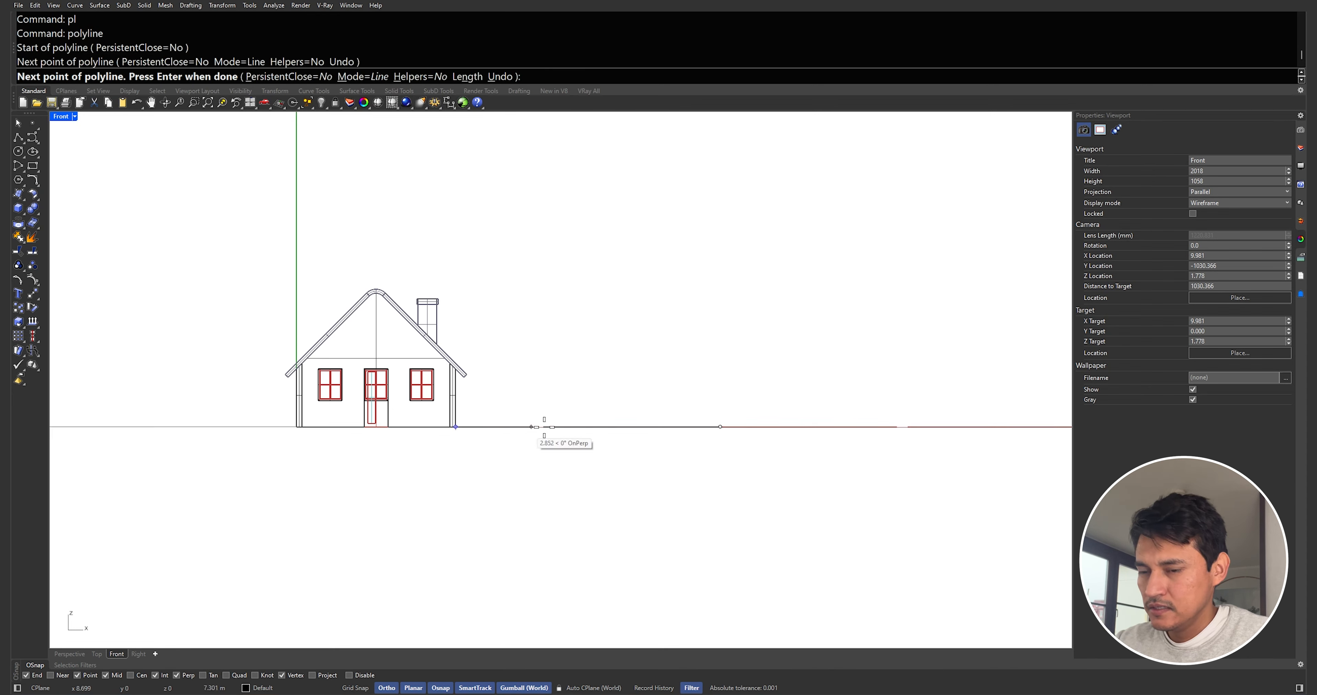
key(Return)
right_drag(750, 406, 581, 398)
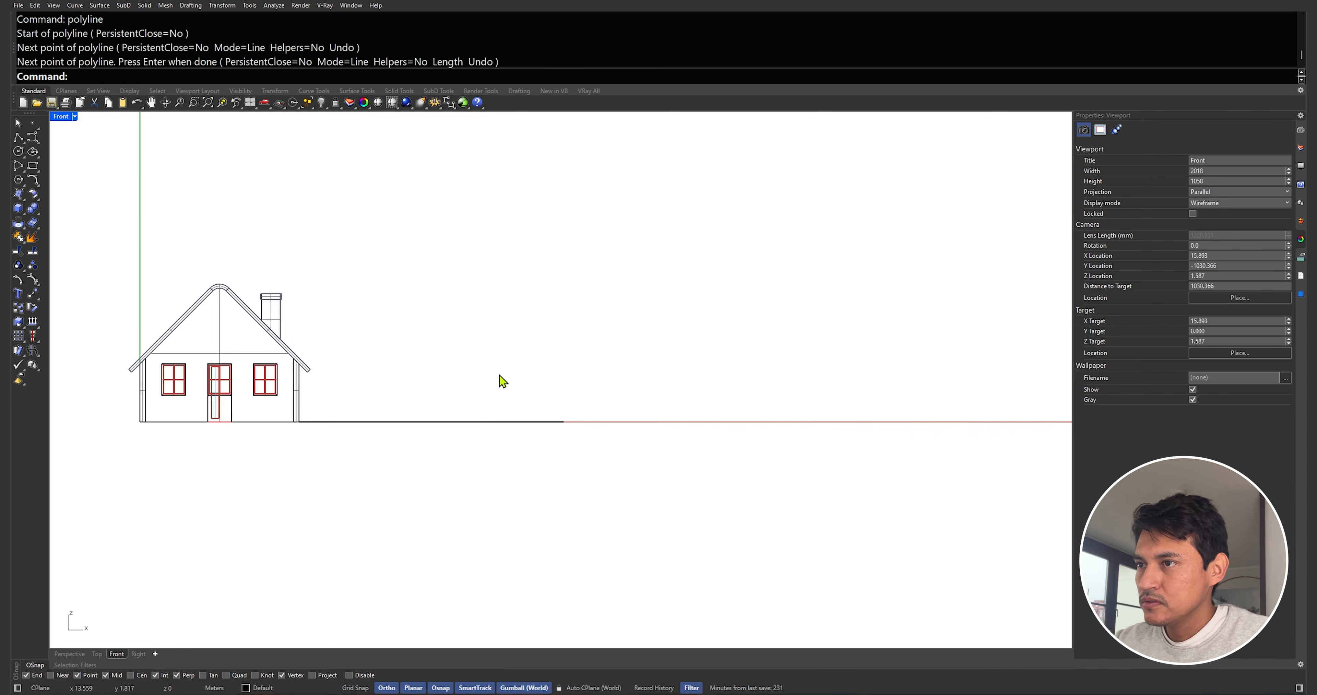
Draw a 2.2 m vertical wall line upward from a point on the ground line
text(pl)
key(Return)
click(564, 421)
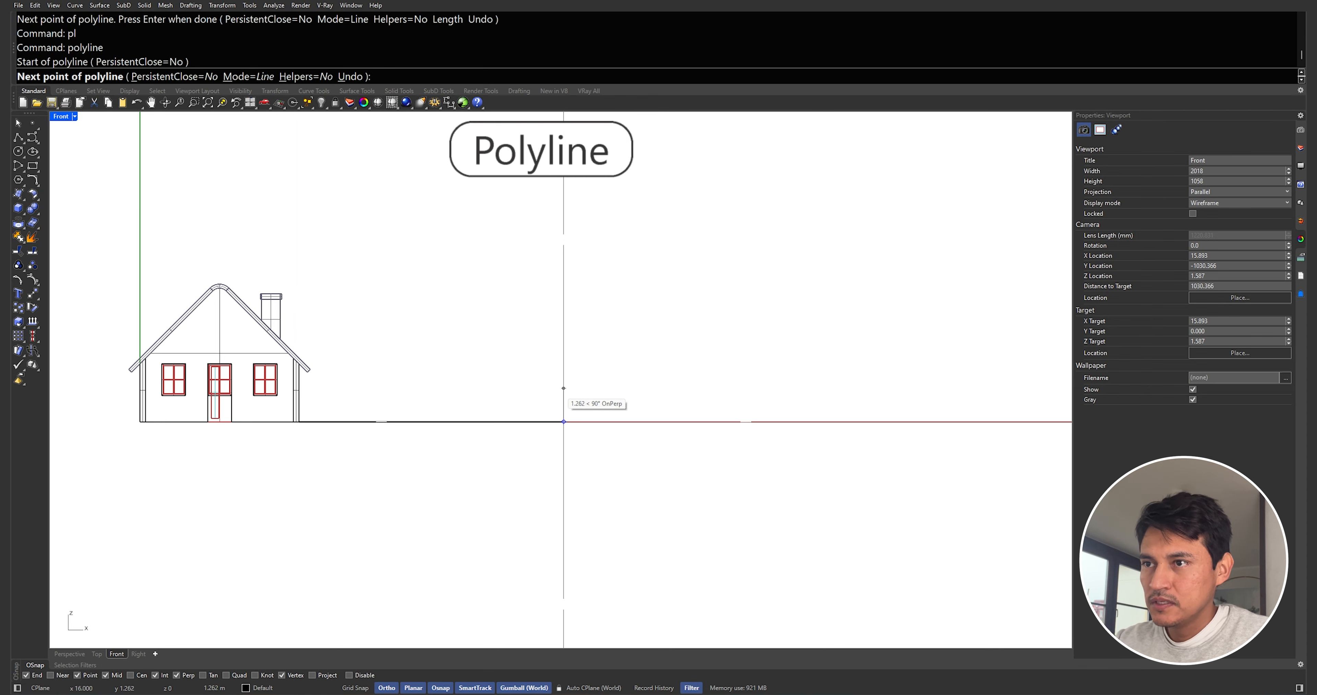
text(2.2)
key(Return)
click(563, 393)
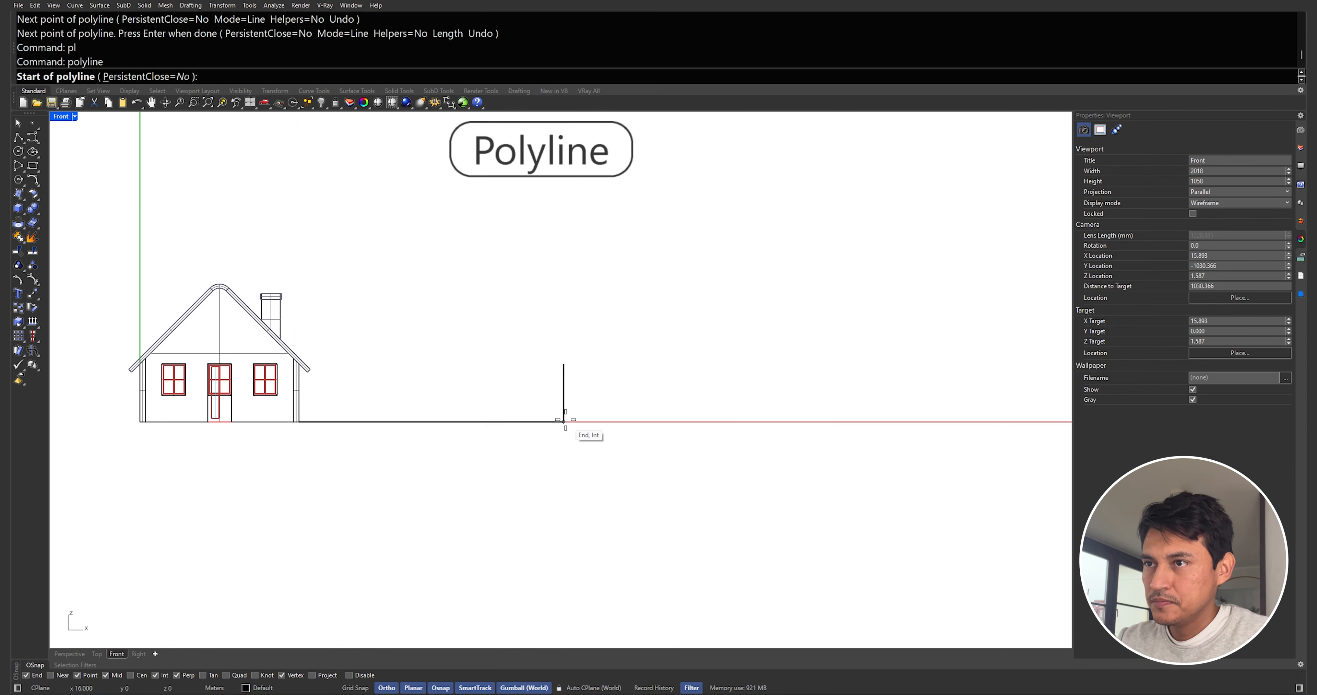
key(Return)
Draw the opposite wall line to the same height and a horizontal line joining both wall tops
click(722, 421)
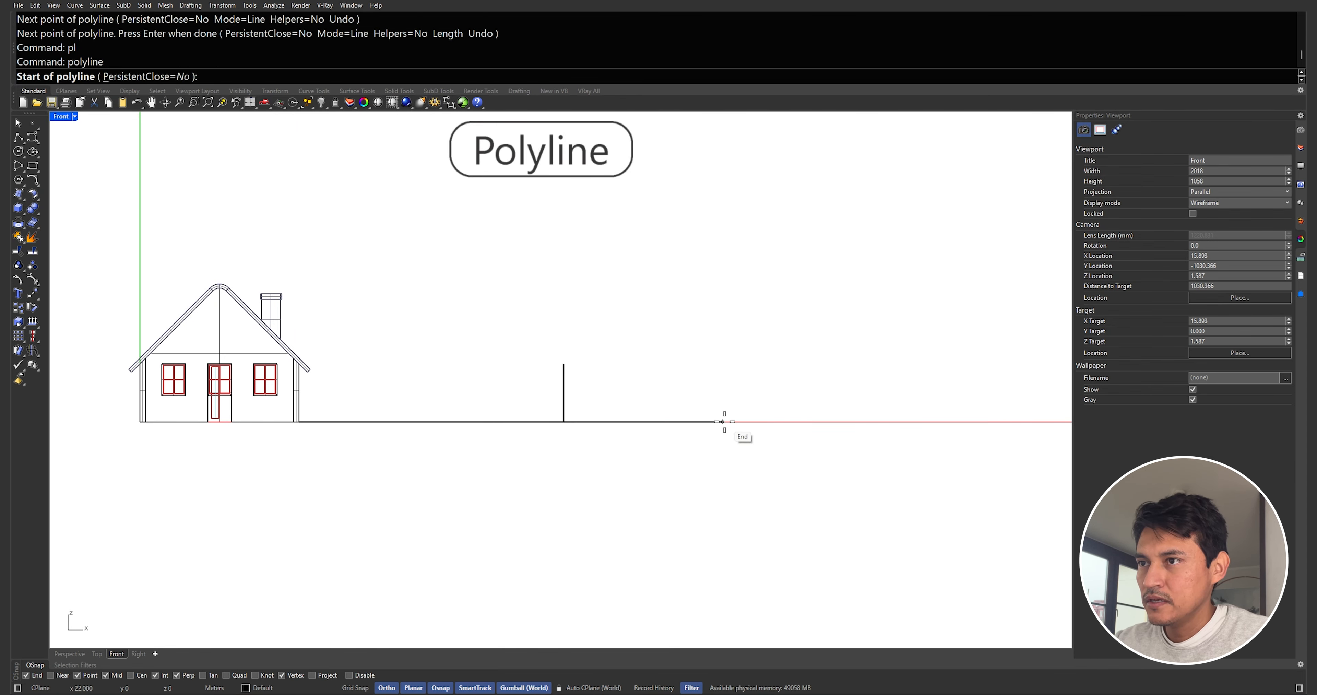
click(724, 398)
key(Return)
key(Return)
click(564, 365)
click(724, 365)
key(Return)
Draw the gable roof polyline from the left wall top up to a central peak and down to the right wall top
text(pl)
key(Return)
click(643, 363)
key(Return)
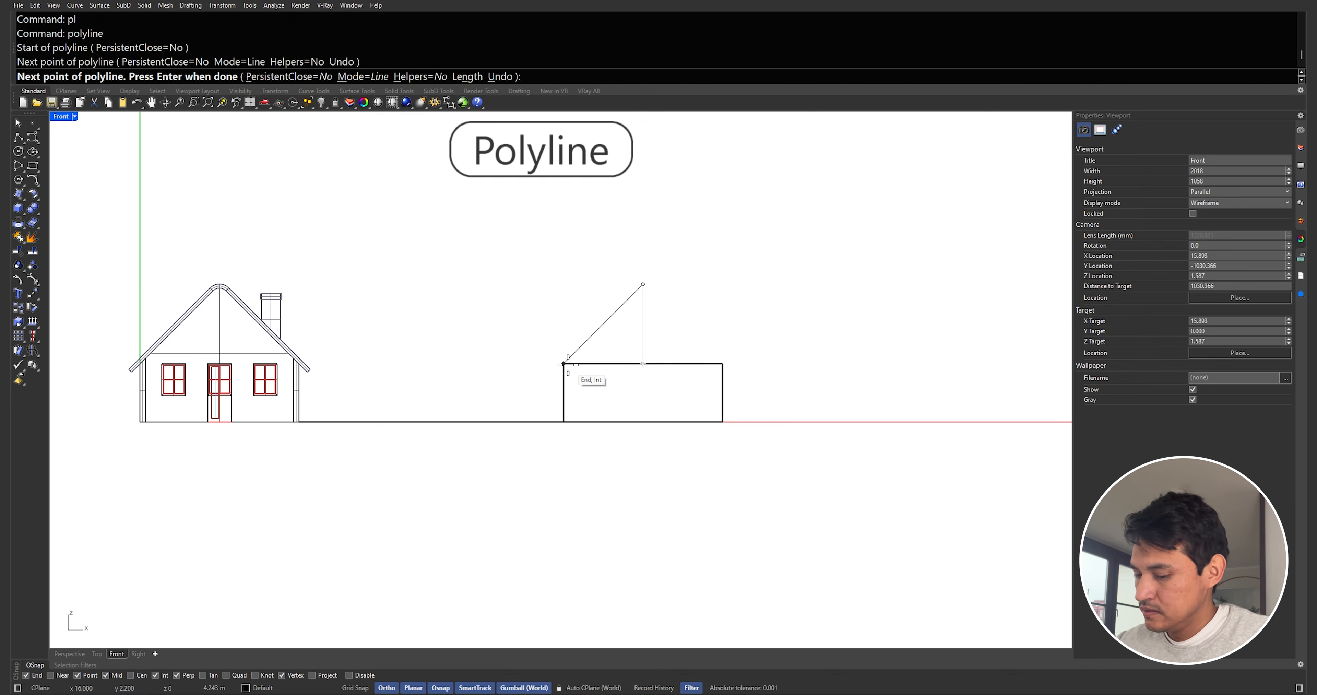
click(564, 364)
click(722, 363)
Explode the helper lines and delete the horizontal wall-top line and the central vertical guide
key(Return)
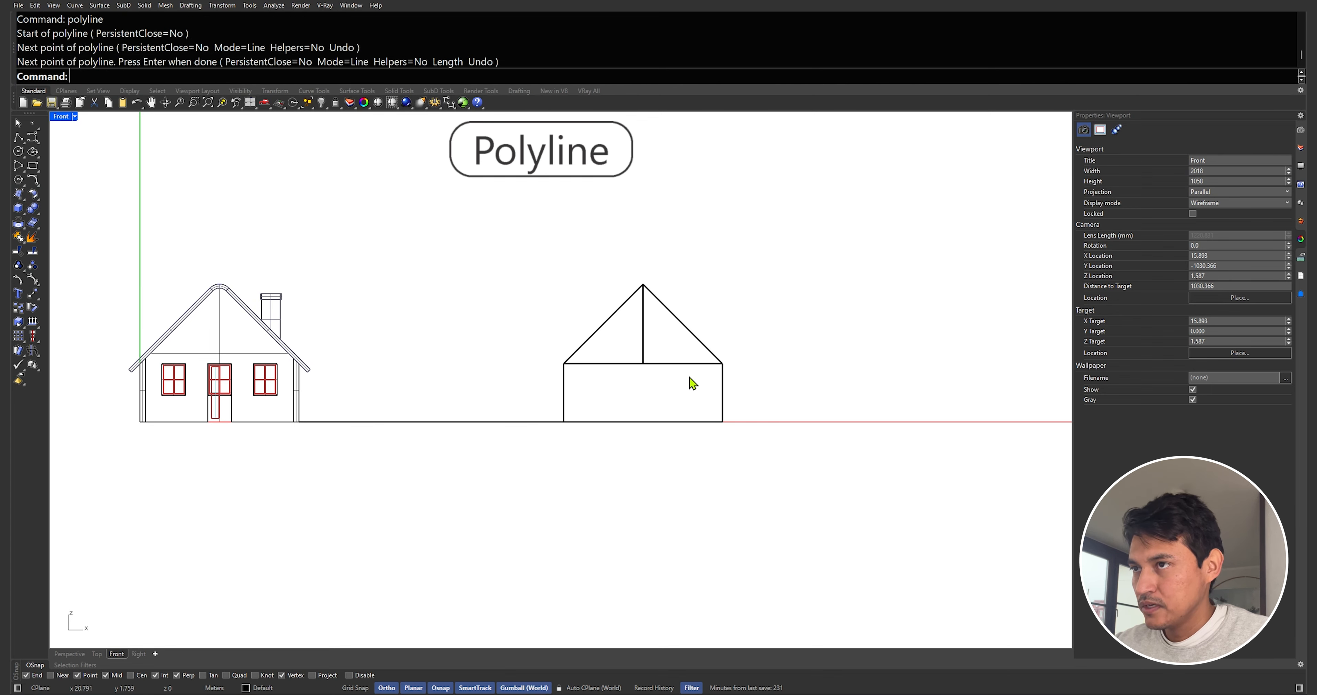
drag(690, 381, 632, 361)
text(x)
key(Return)
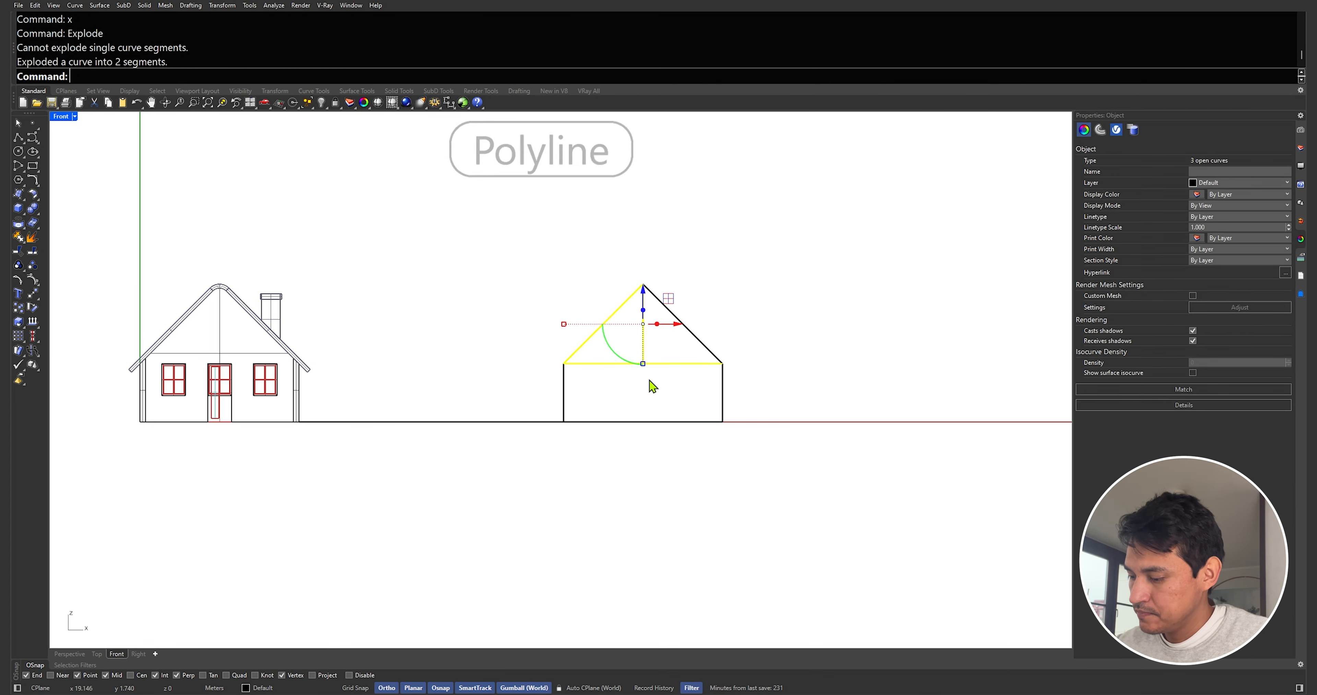
click(649, 380)
drag(654, 373, 634, 352)
key(Delete)
Fillet the two roof lines at the peak with a 0.3 radius
scroll(636, 309, up, 4)
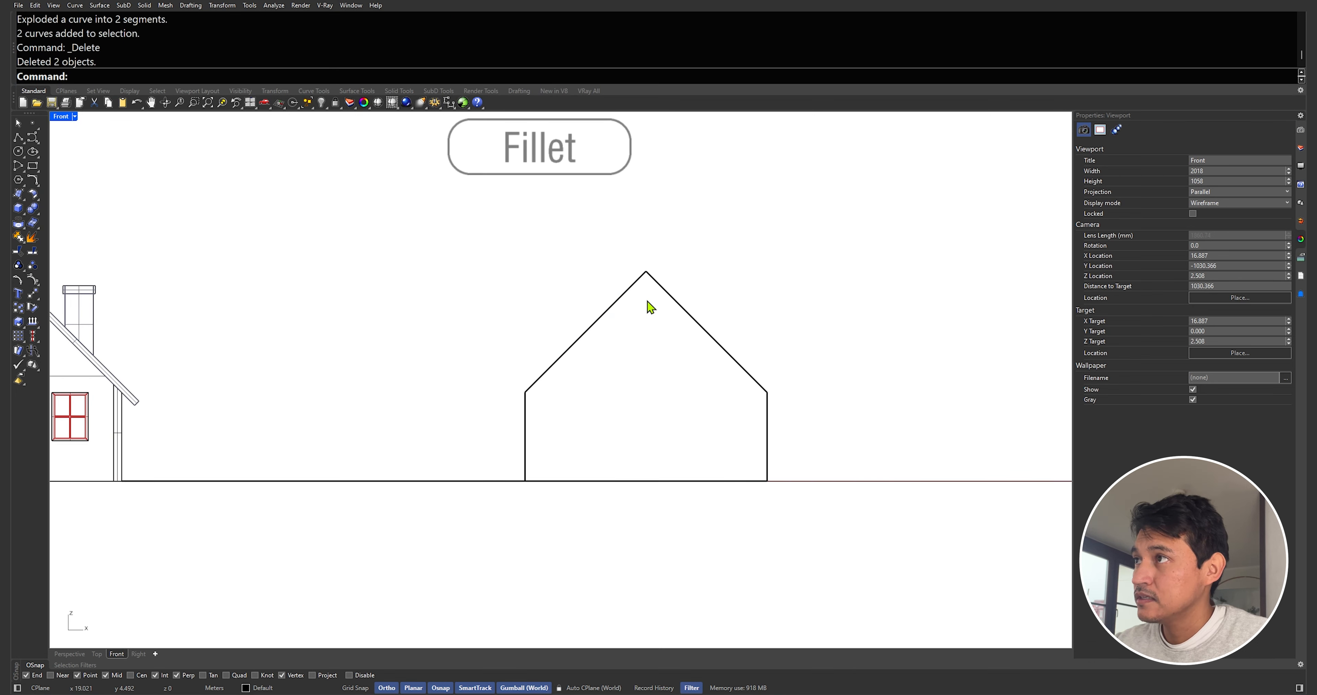
text(fillet)
key(Return)
click(625, 295)
click(660, 286)
scroll(664, 275, up, 3)
Try to join the filleted roof curve
click(598, 304)
text(join)
key(Return)
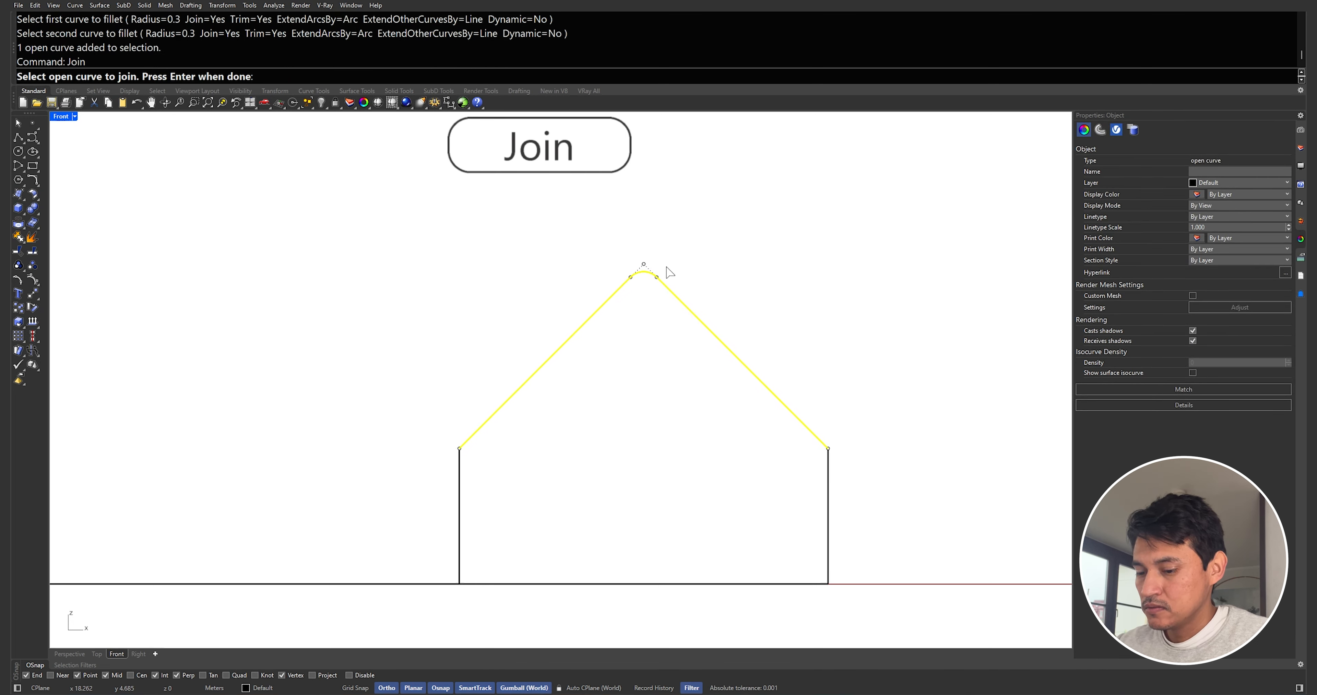
key(Return)
key(Escape)
Offset the roof curve 0.15 outward
click(666, 283)
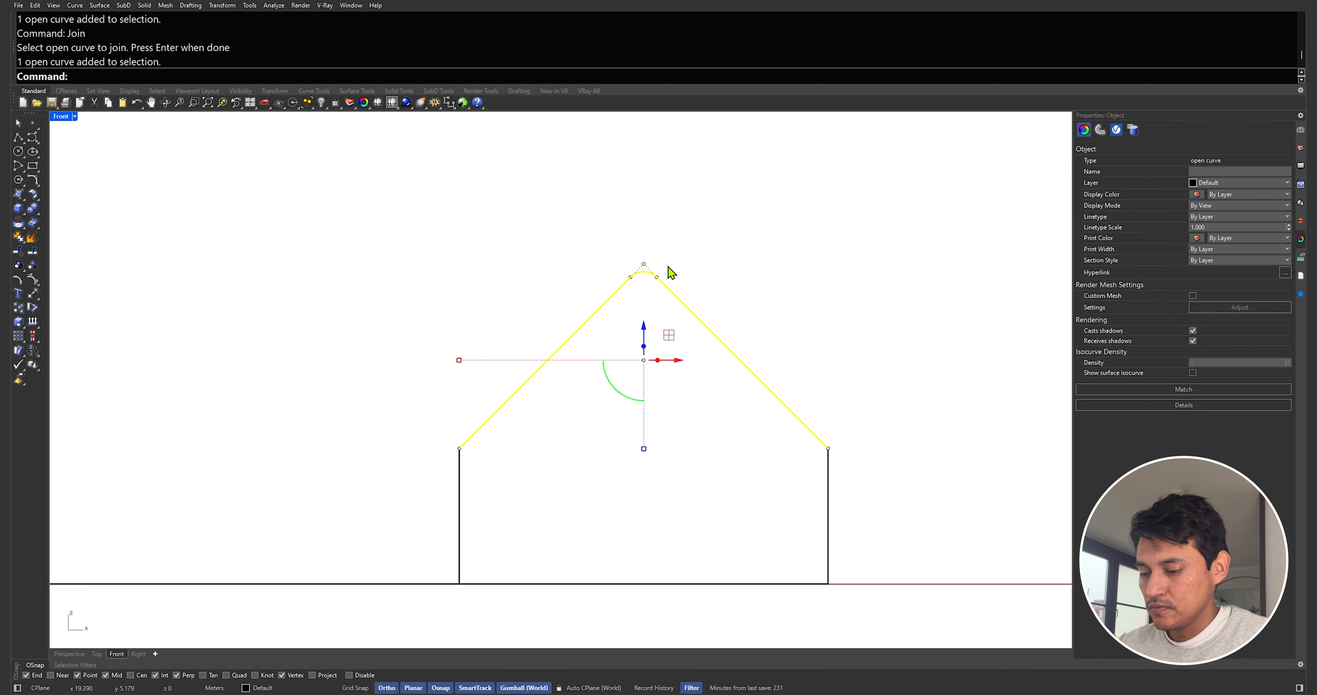
text(offset)
key(Return)
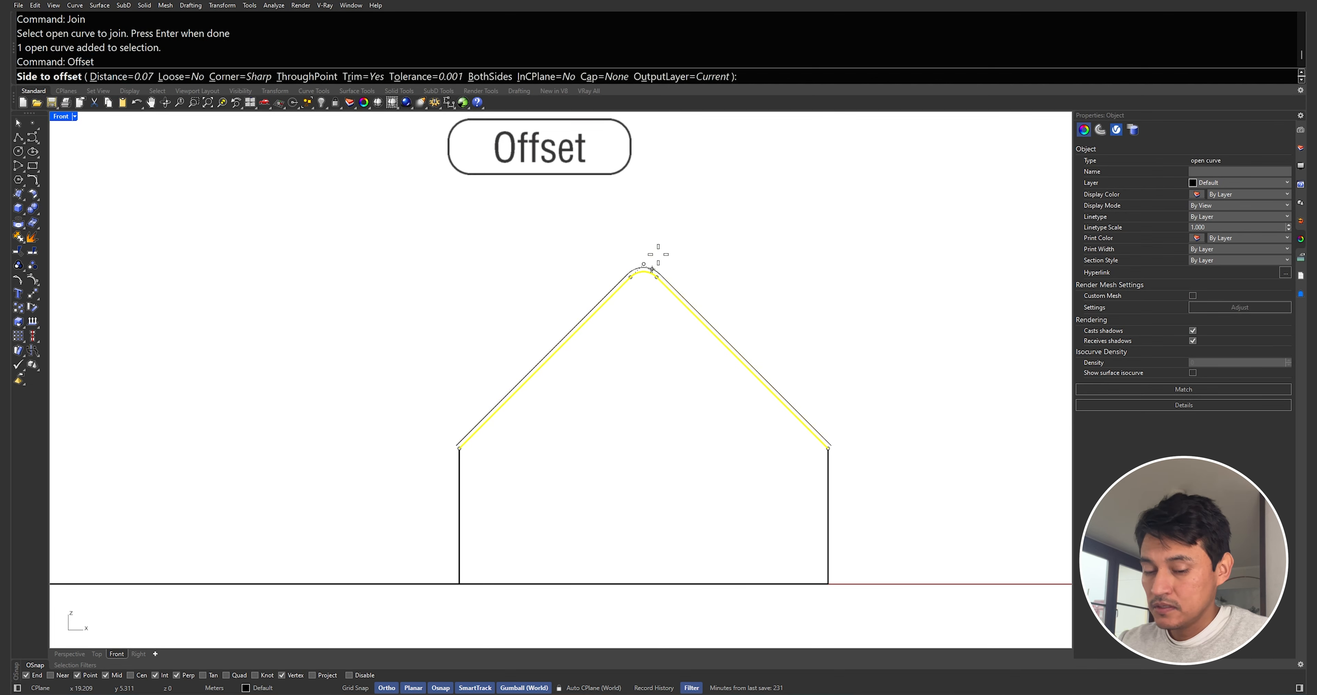
text(0.15)
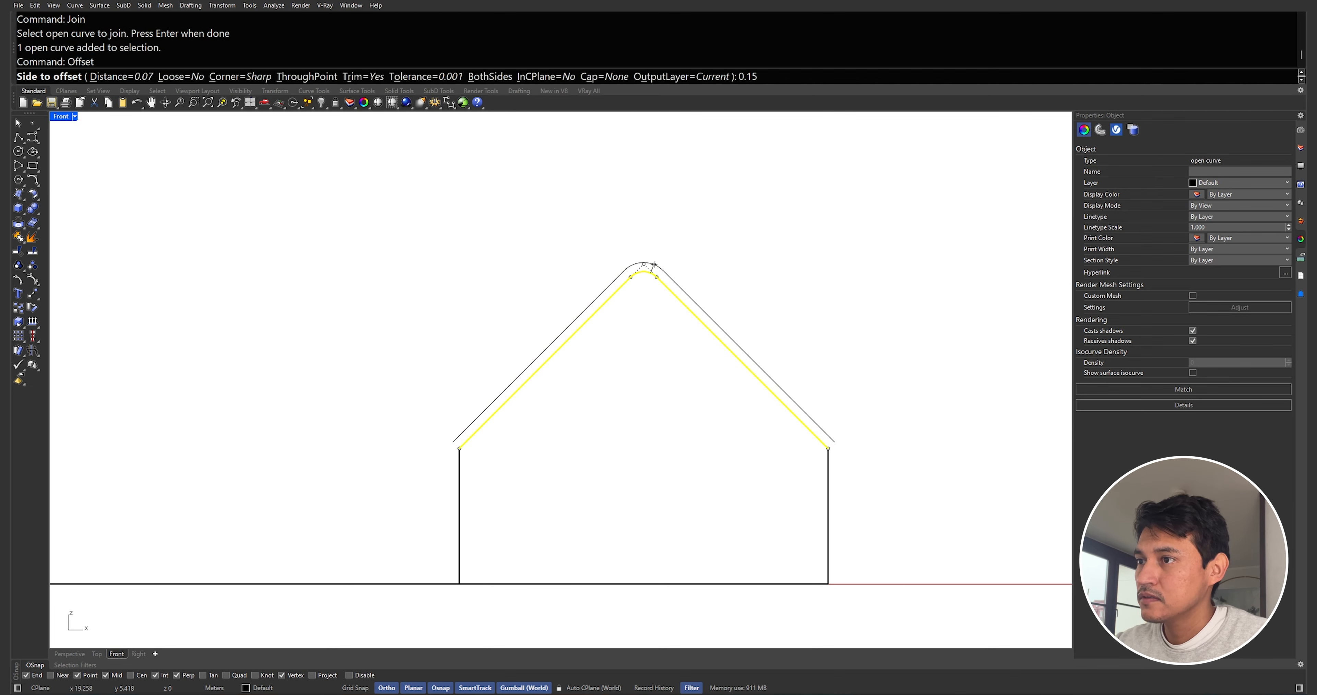
click(654, 263)
key(Escape)
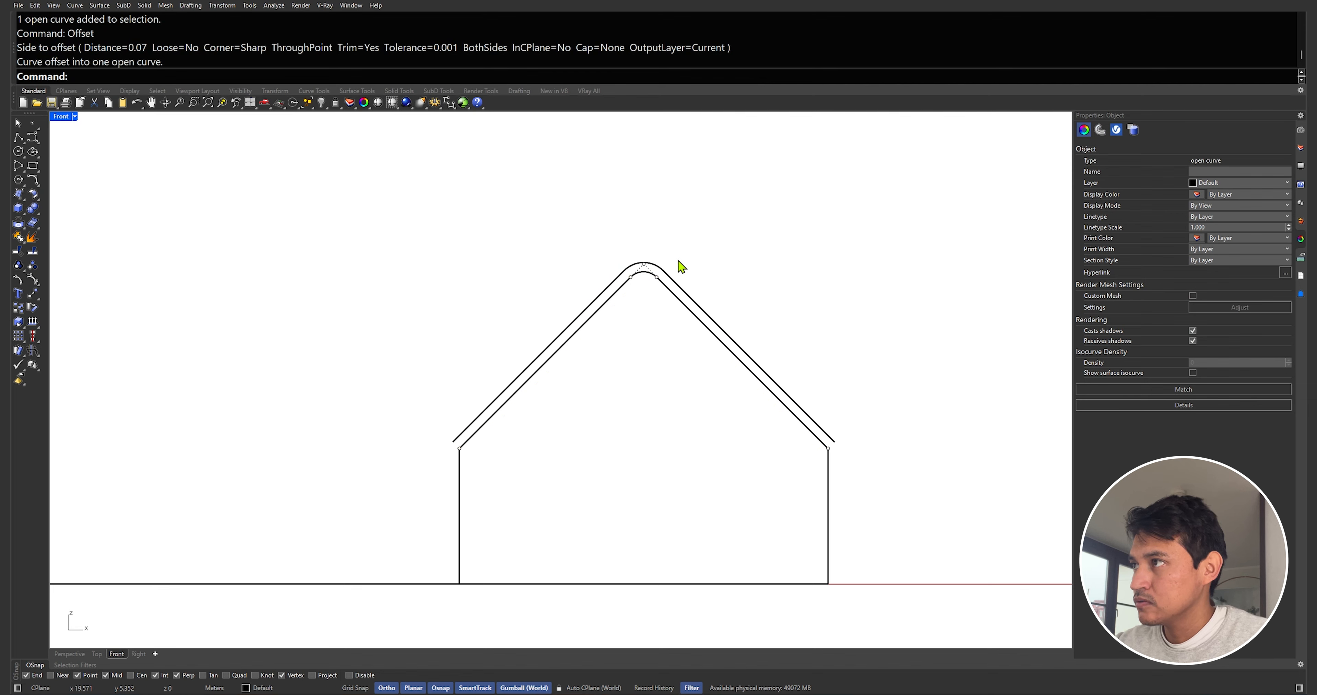
Draw a 0.9 by 2 rectangle for the door near the middle of the wall
scroll(675, 263, down, 2)
click(622, 390)
text(0.9)
key(Return)
text(2.)
key(Return)
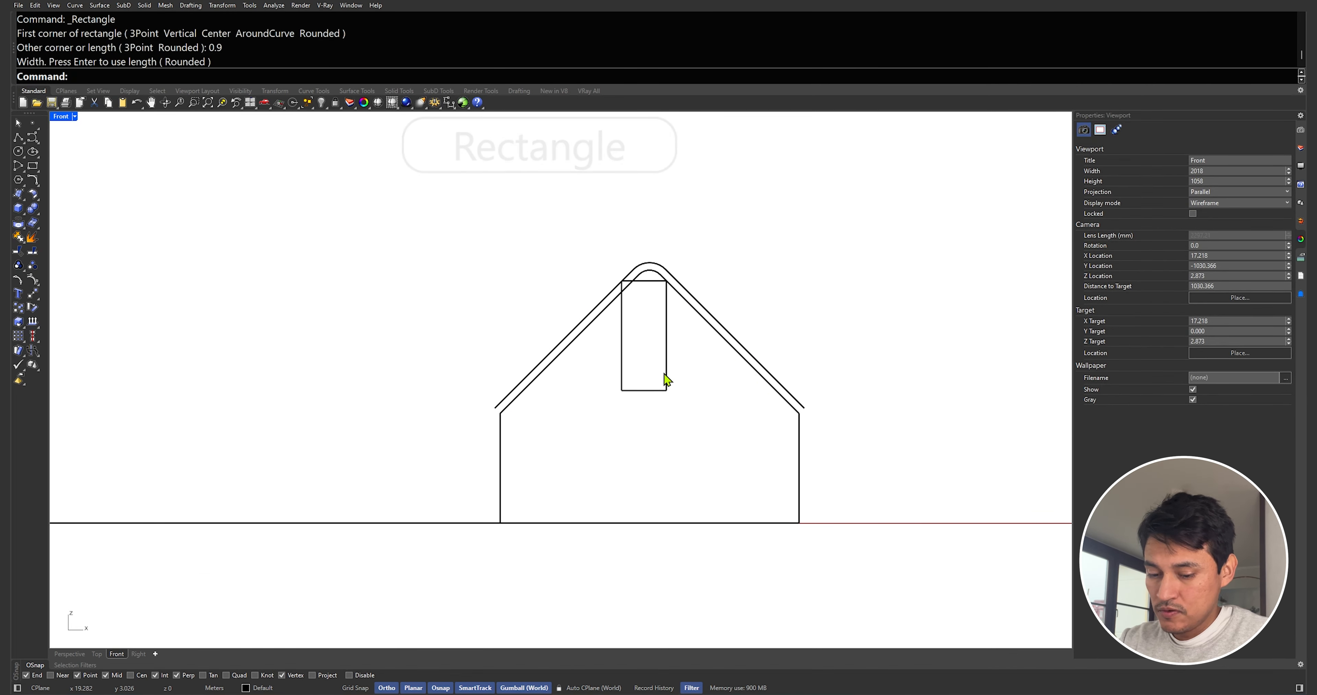
Move the door rectangle down onto the ground line and delete the ground line
click(666, 368)
text(M)
key(Return)
click(644, 390)
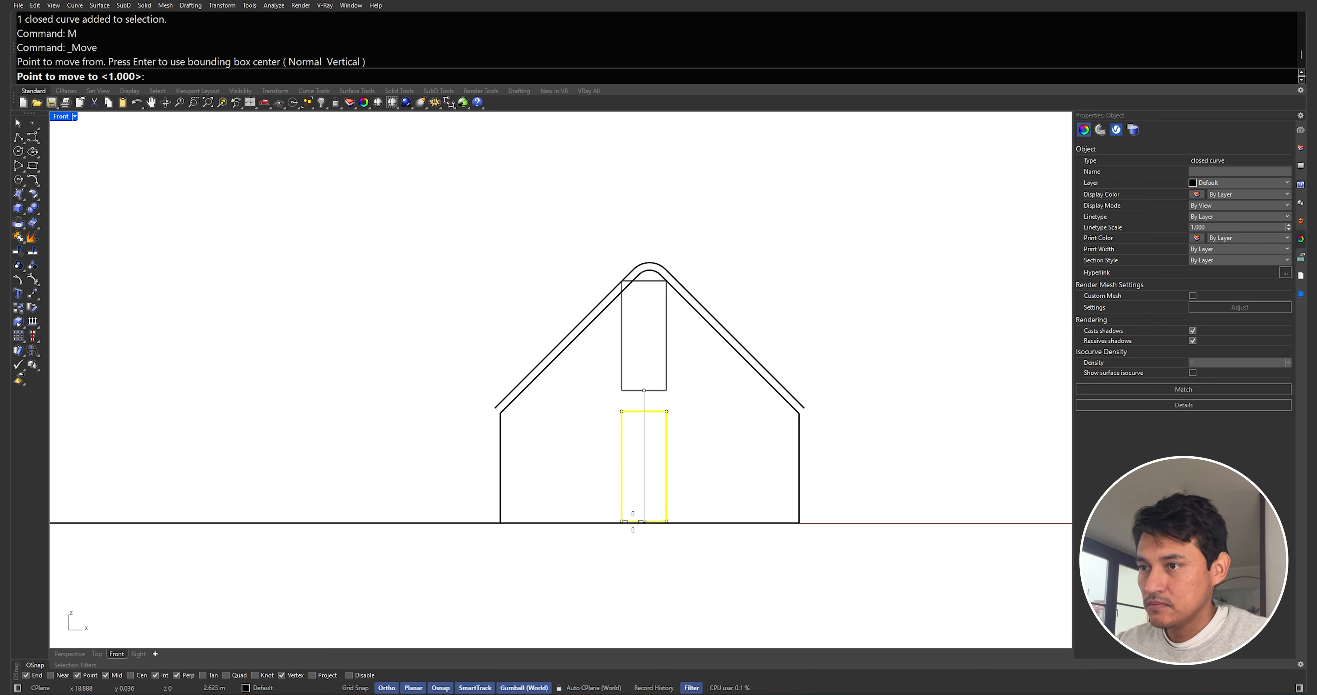
click(656, 524)
click(474, 522)
key(Delete)
Copy the door rectangle to the left within the house wall
drag(658, 429, 657, 427)
text(Copy)
key(Return)
click(672, 413)
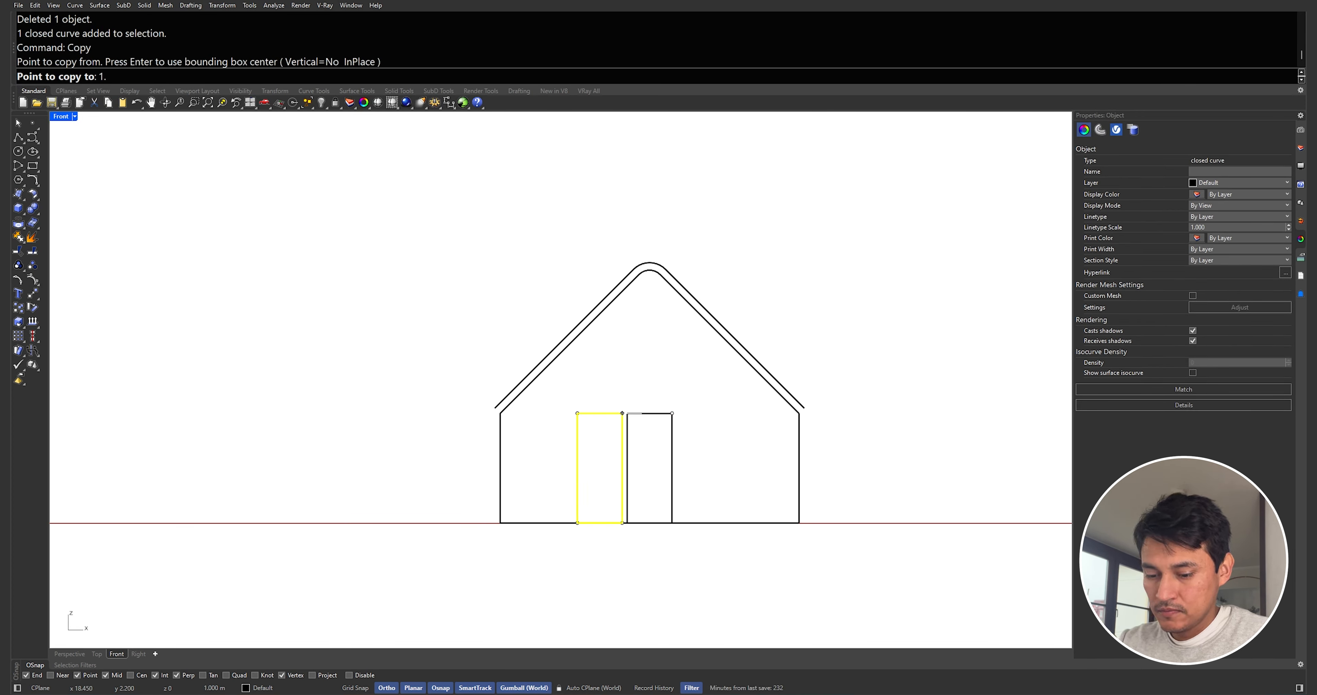
key(Return)
key(Return)
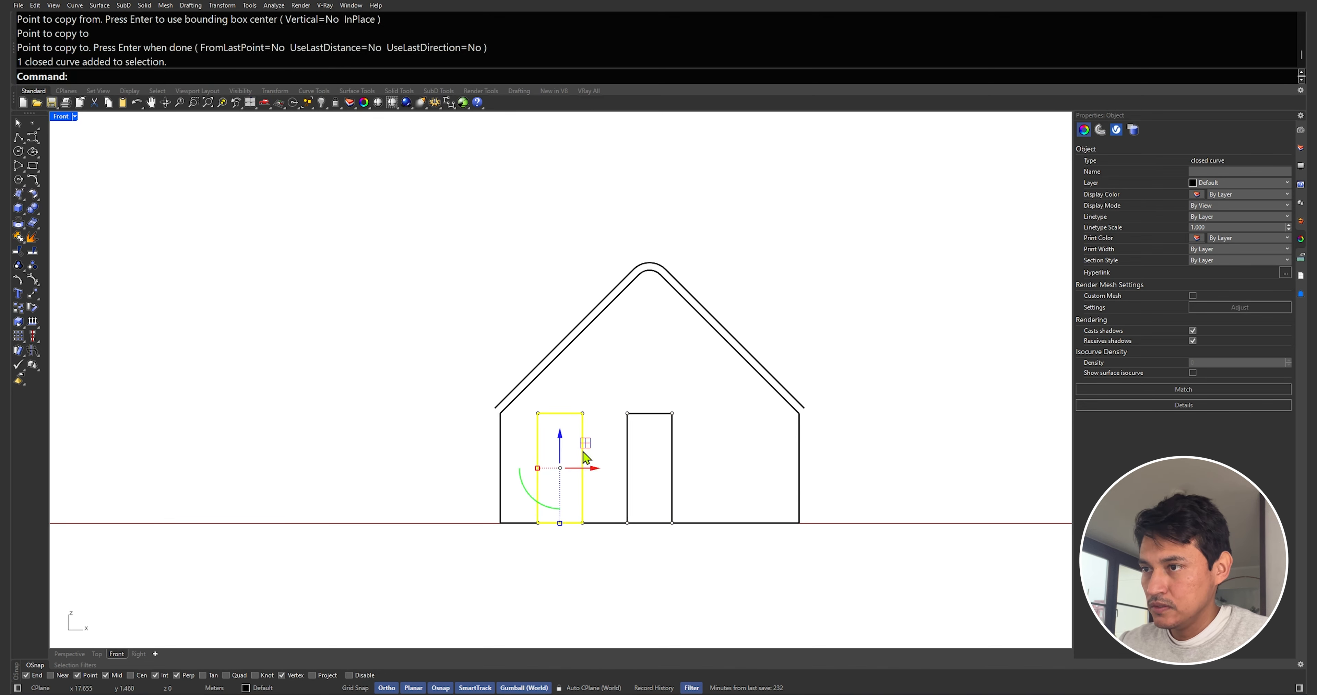
Move the copy's two bottom points up 1 m to turn it into a window
drag(520, 495, 587, 552)
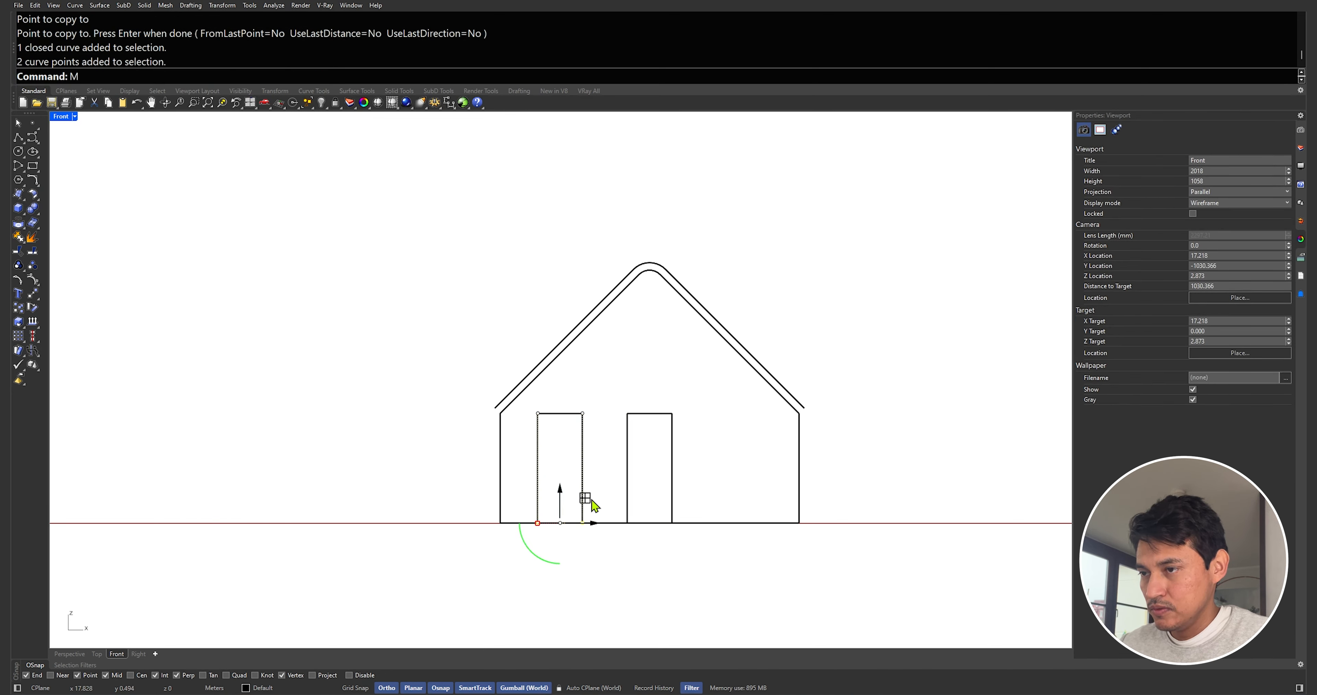
text(M)
key(Return)
click(598, 490)
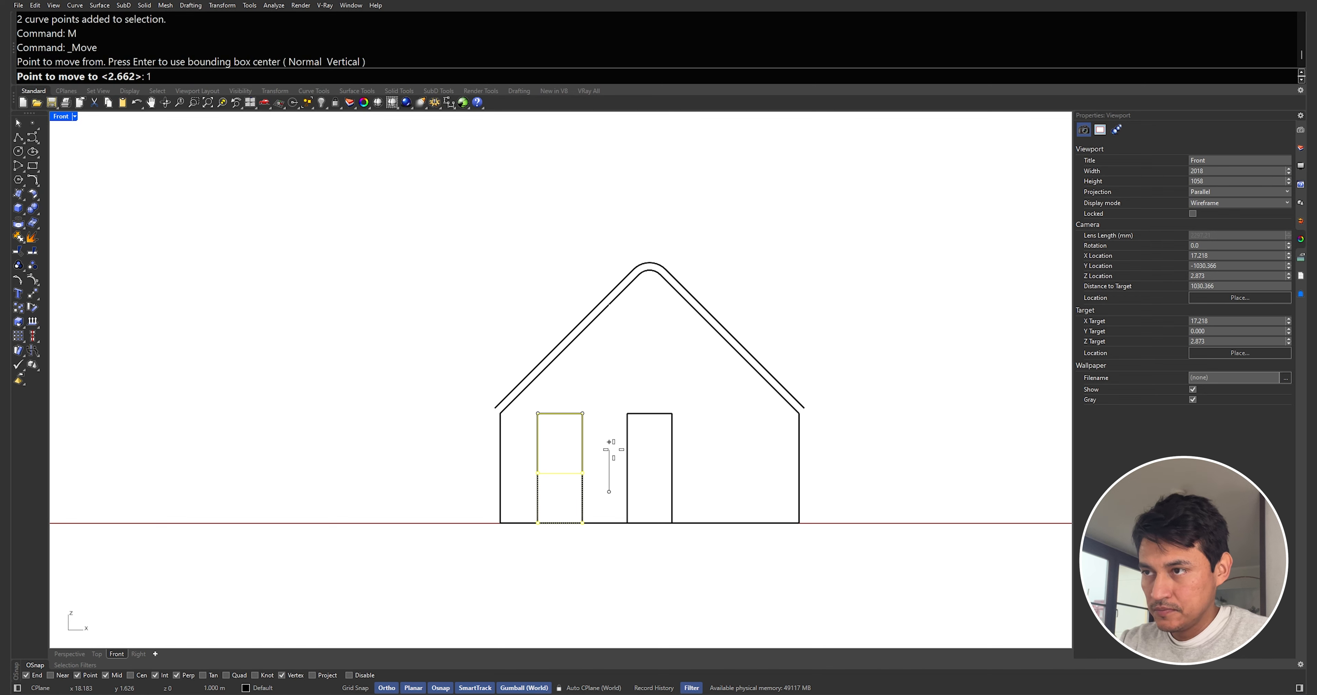
key(Return)
Mirror the window to the opposite side of the door across the door's centre
click(573, 412)
key(Return)
click(649, 413)
click(652, 391)
key(Escape)
Offset the left window outline 0.15 inward
scroll(588, 388, up, 3)
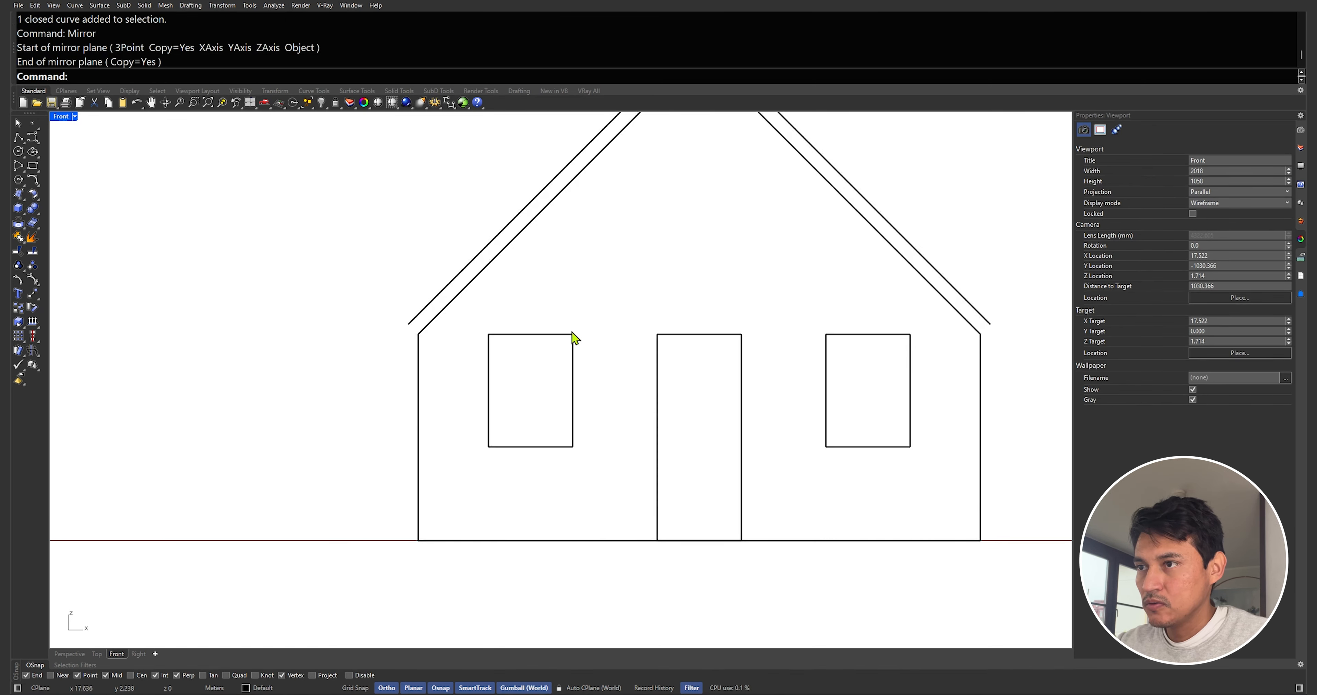
click(568, 334)
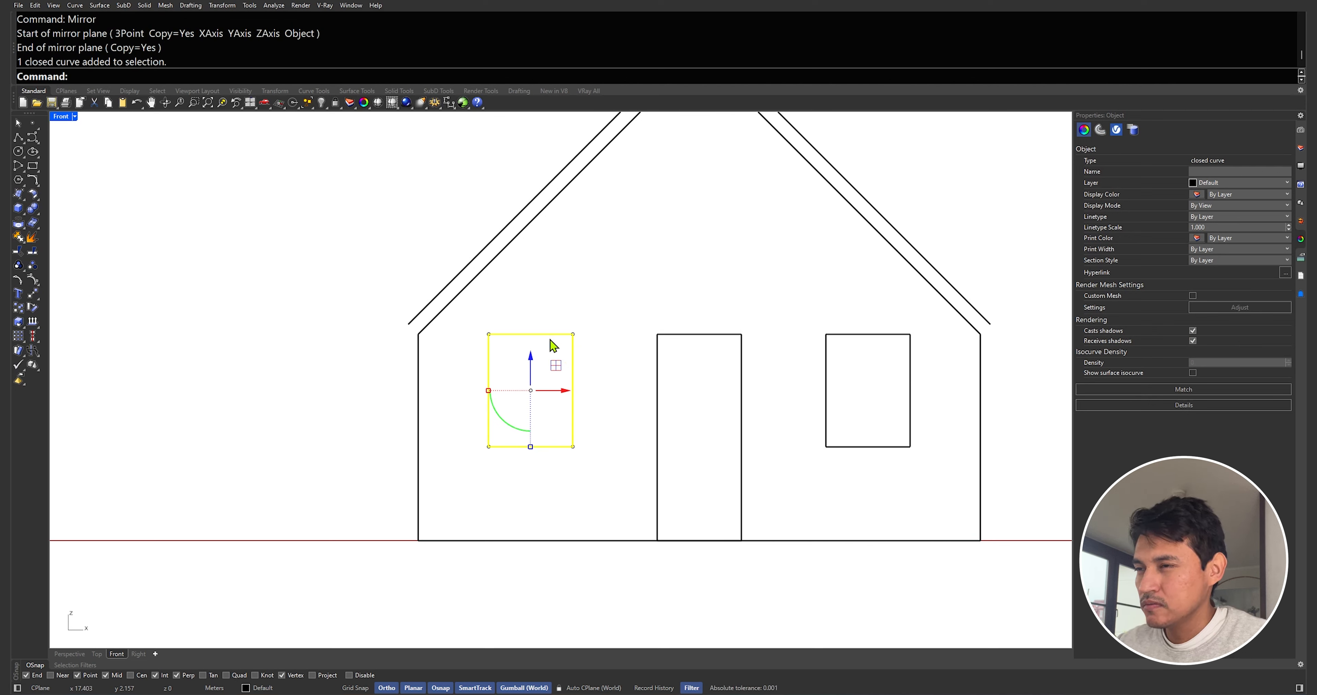
key(Return)
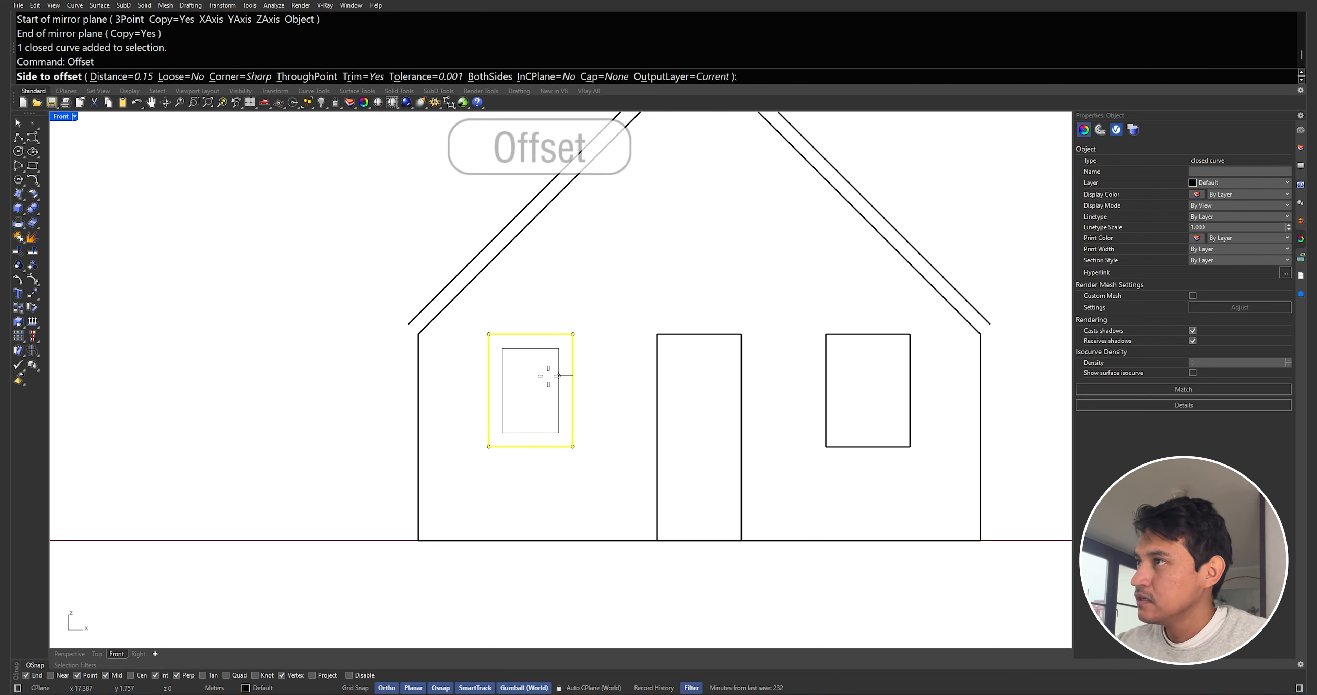
click(566, 375)
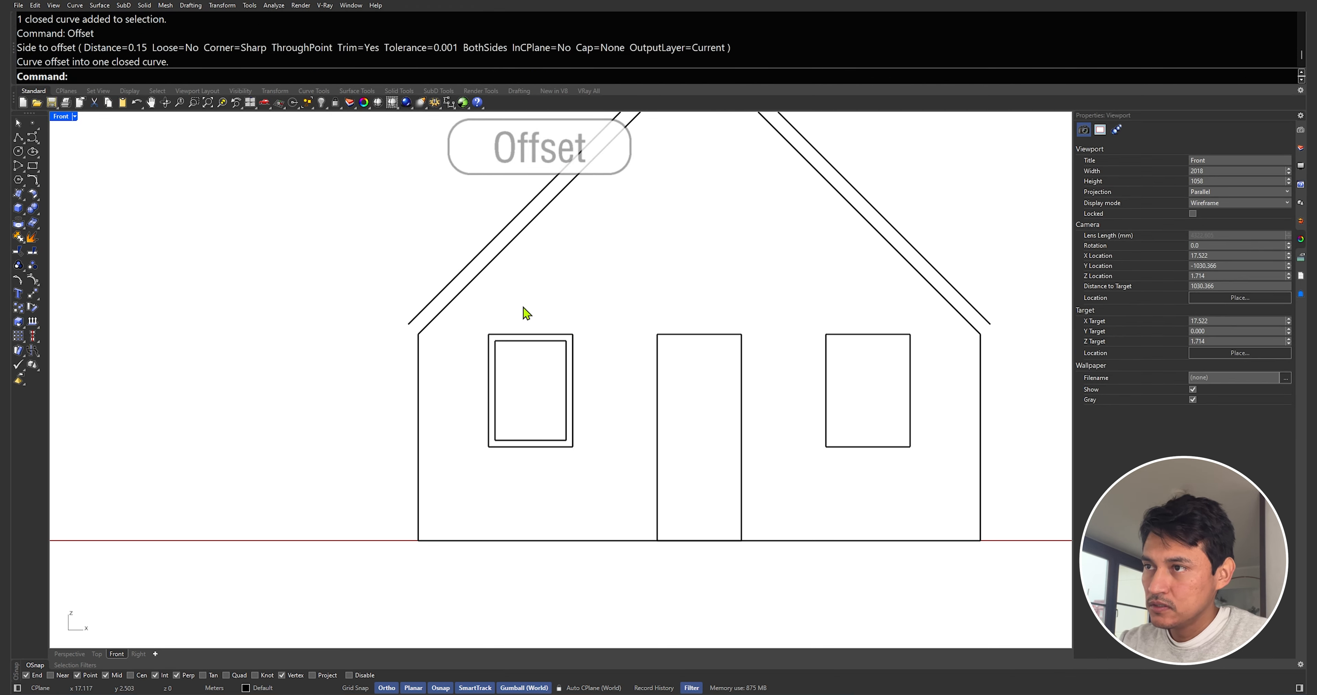
Draw vertical and horizontal polylines through the inner frame's midpoints to divide the window into quarters
text(pl)
key(Return)
click(558, 303)
click(559, 401)
key(Return)
text(pl)
key(Return)
click(522, 353)
click(595, 352)
Offset the vertical and horizontal dividing lines by 0.015 to create mullion edges
key(Return)
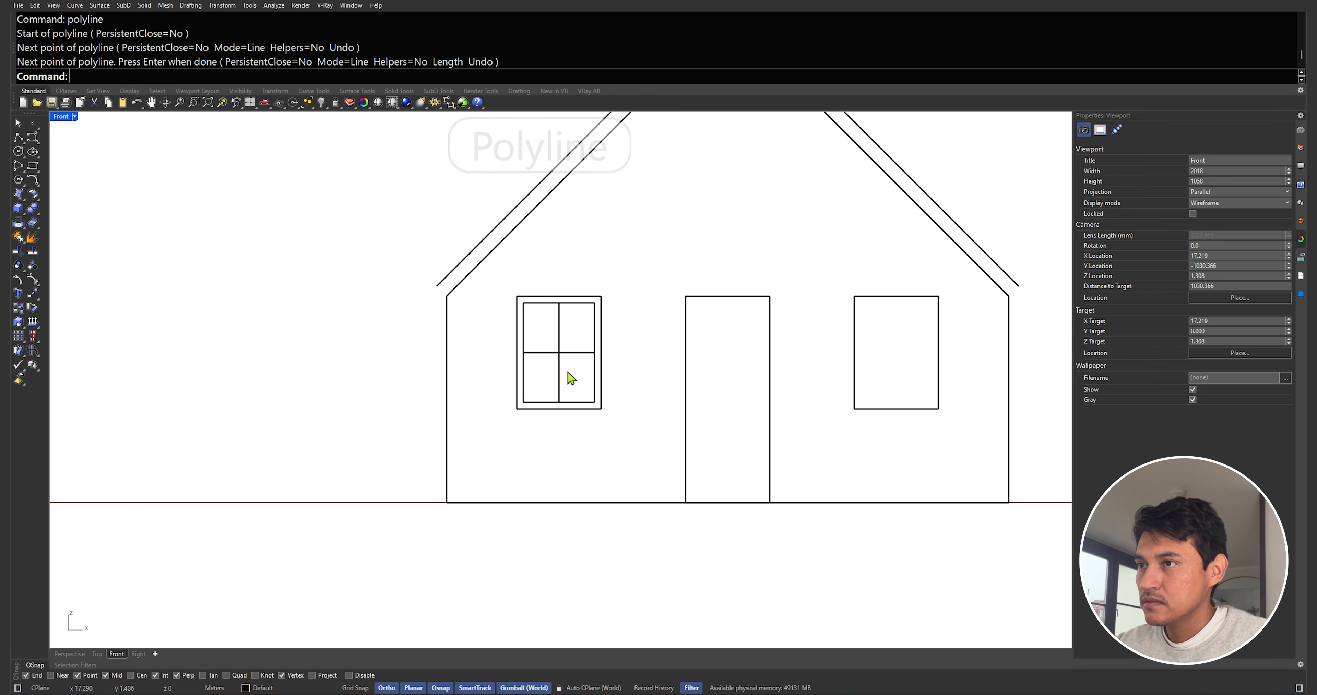
scroll(567, 376, up, 3)
click(550, 358)
text(offset)
key(Return)
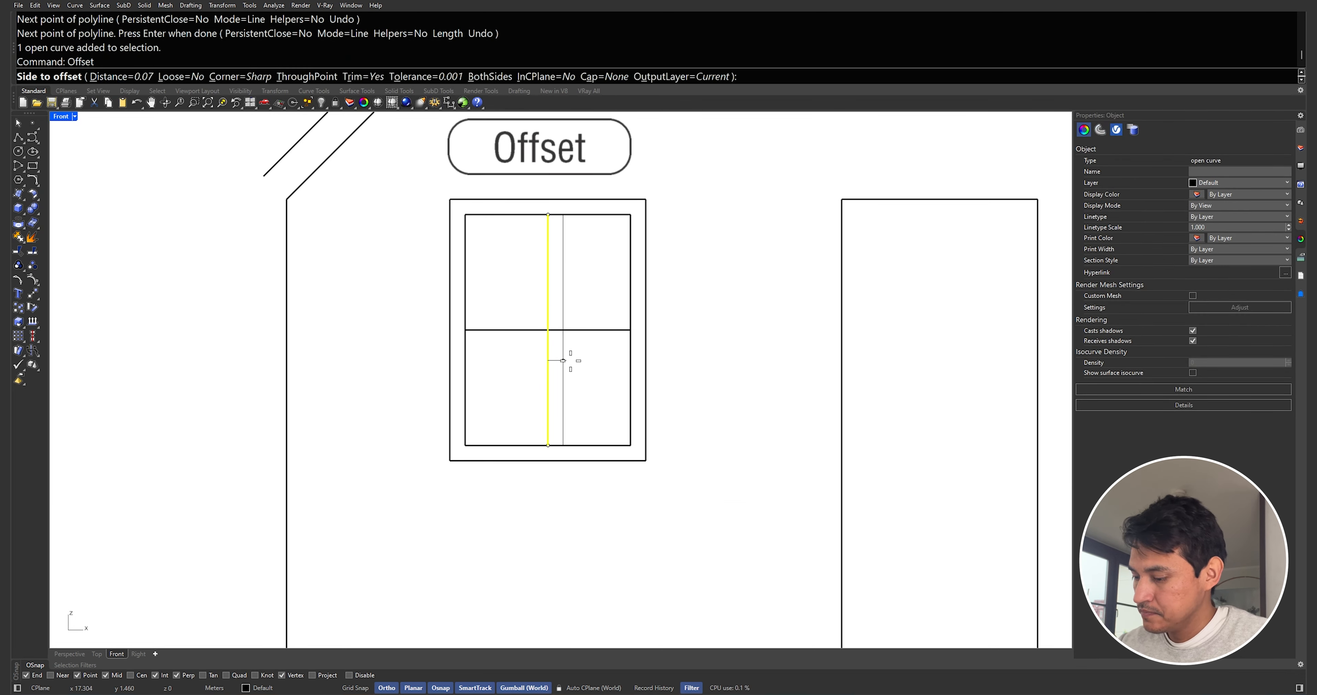
text(0.015)
key(Return)
click(568, 361)
key(Return)
click(539, 356)
click(526, 330)
Trim the mullion lines where they cross at the window centre
key(Return)
click(526, 366)
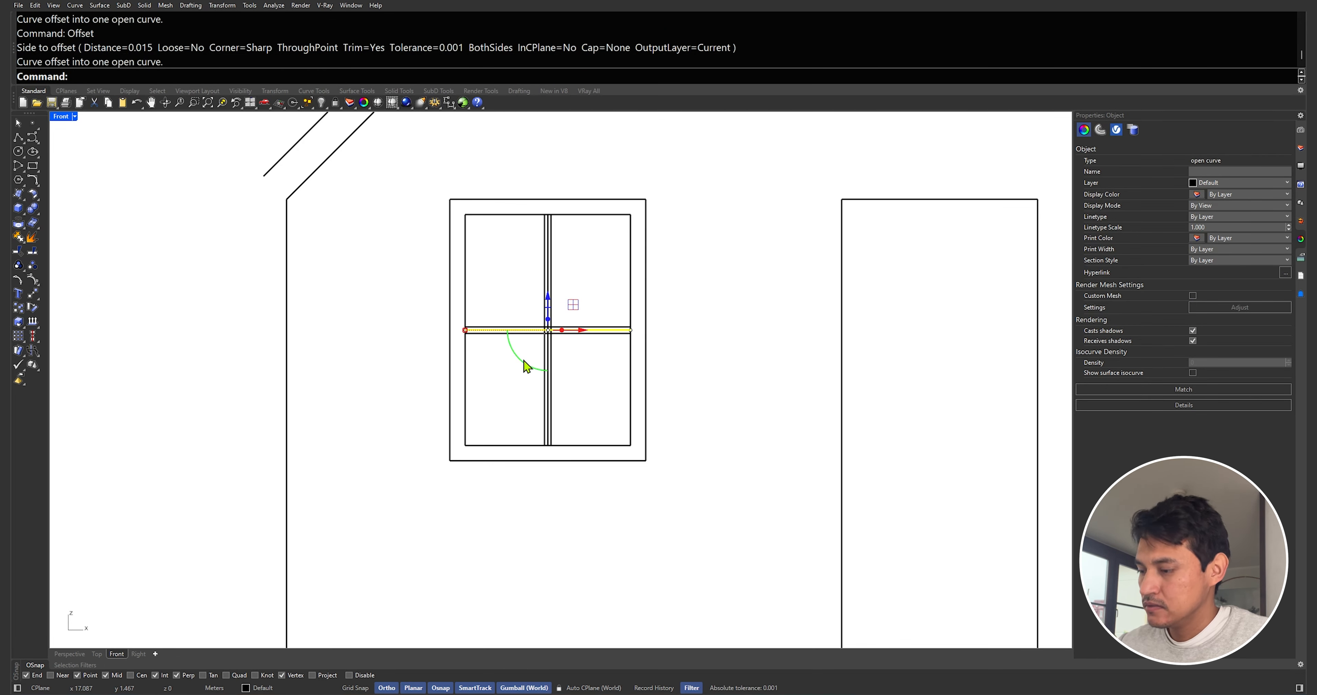
key(Escape)
Delete the two original centre dividing lines
scroll(547, 326, up, 12)
drag(572, 349, 537, 380)
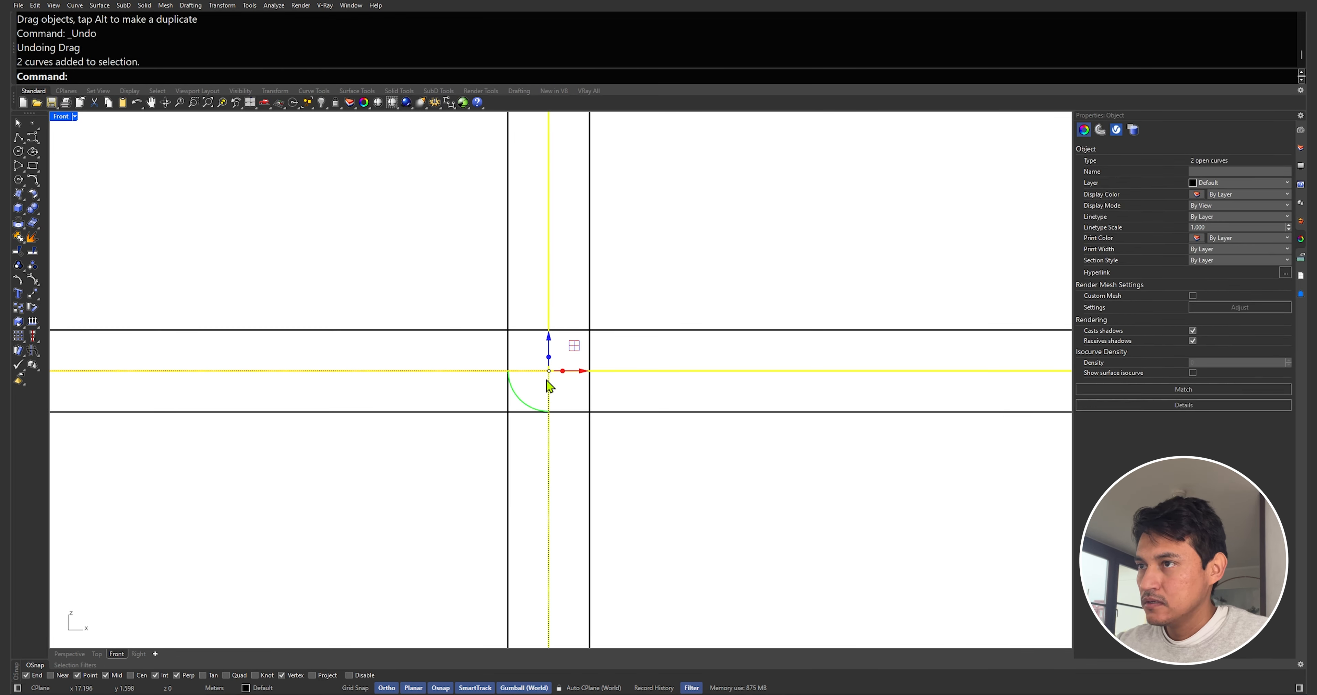
key(Delete)
drag(654, 453, 432, 327)
text(trim)
key(Return)
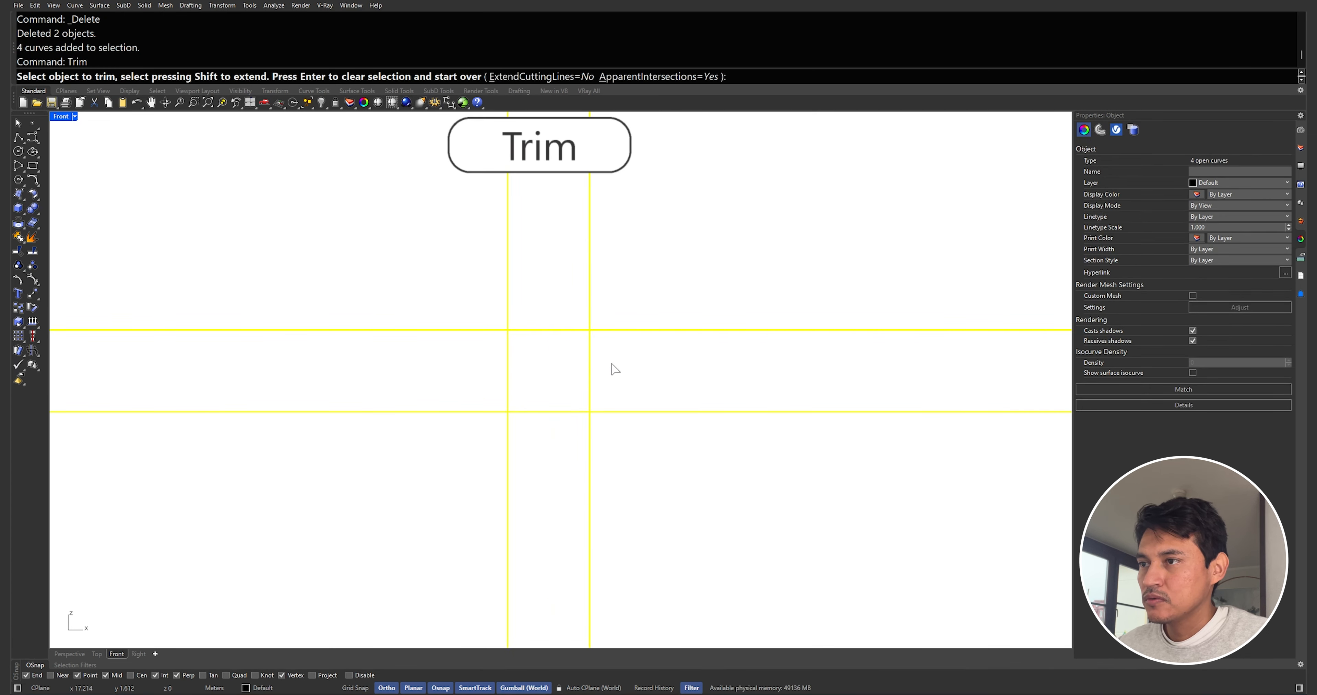
drag(567, 455, 530, 298)
scroll(531, 322, down, 5)
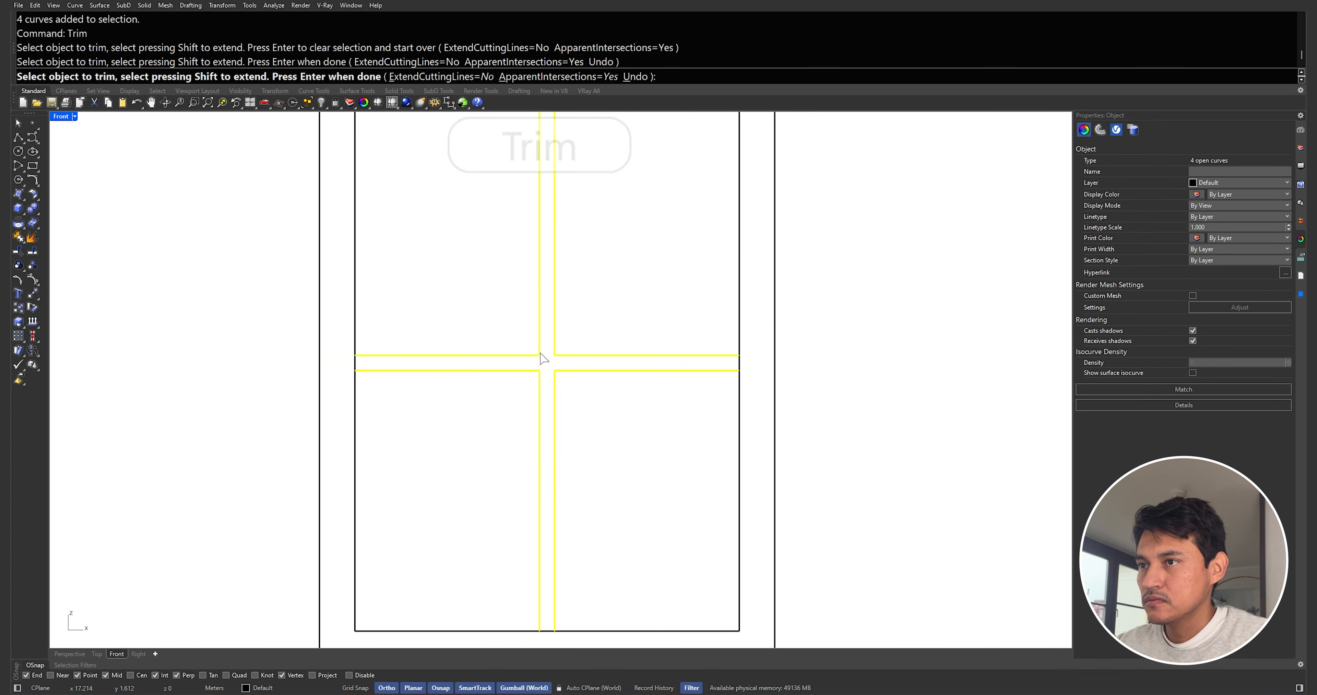
key(Return)
Trim away the inner frame segments using the mullion lines as cutting edges
scroll(559, 346, down, 3)
drag(739, 537, 422, 189)
key(Return)
click(476, 210)
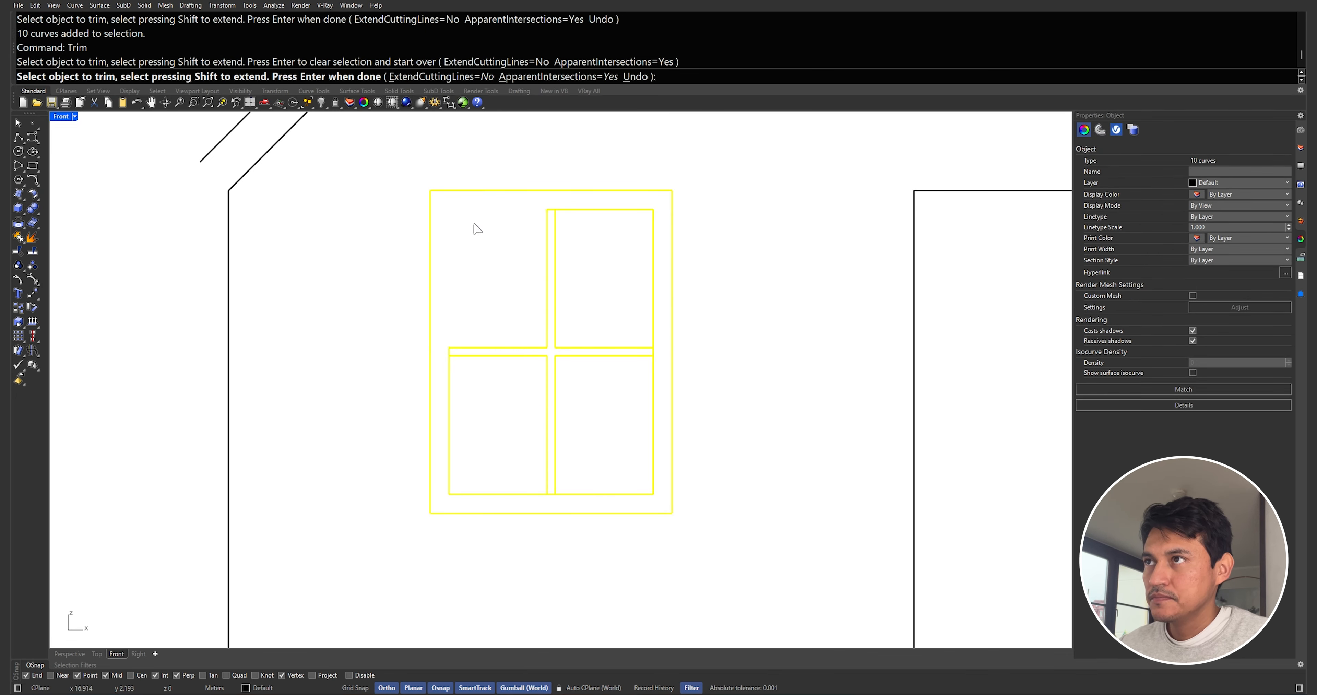
click(626, 210)
click(654, 391)
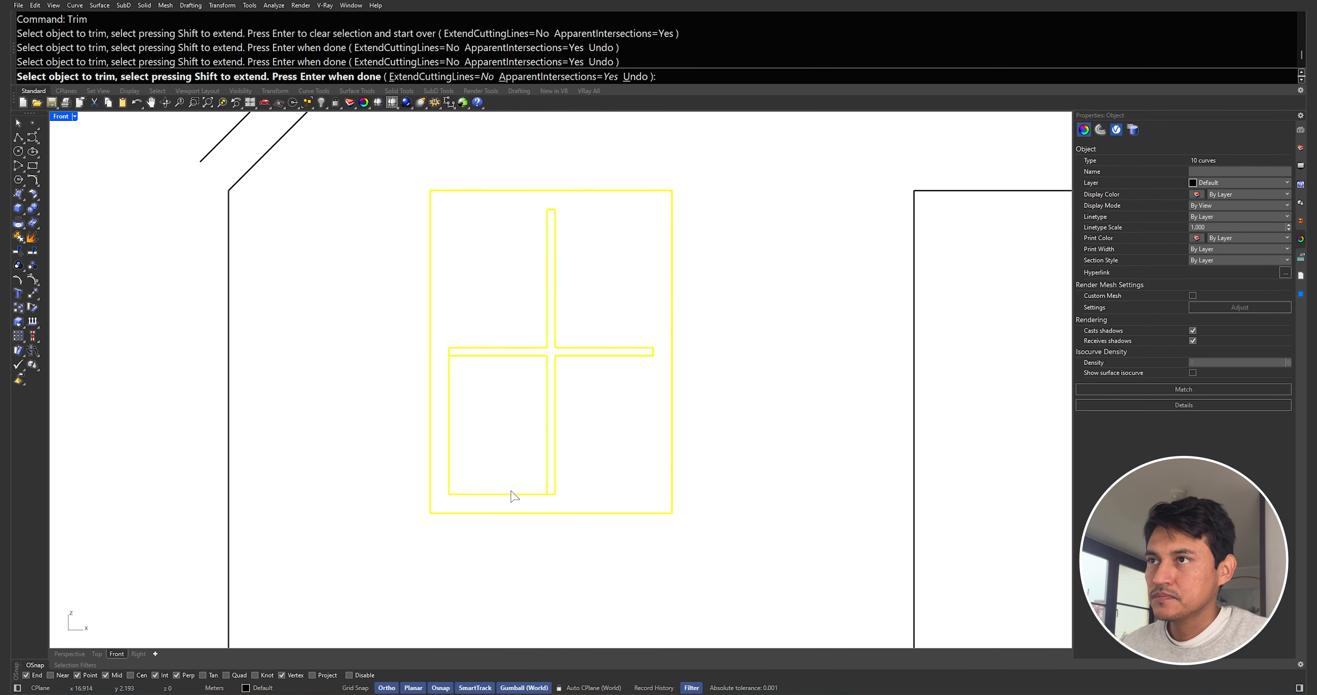
click(498, 494)
text(join)
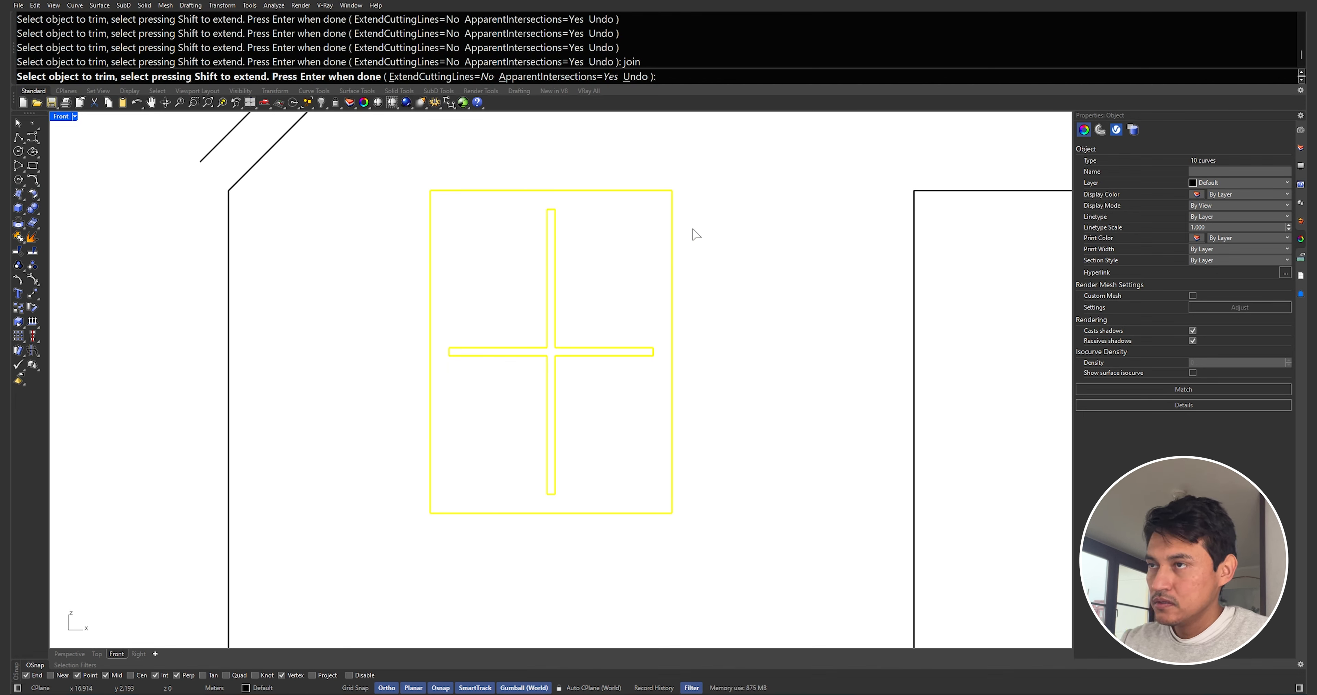
key(Return)
key(Escape)
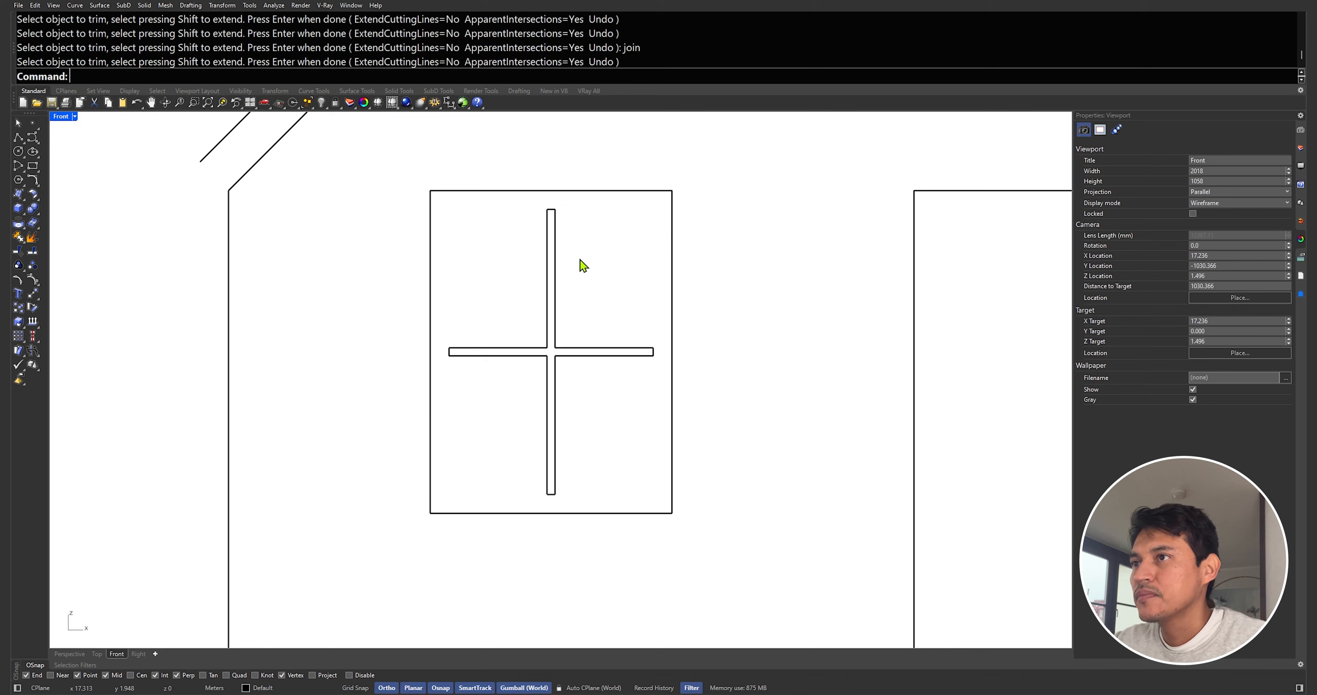
Offset the outer window frame 0.07 inward
click(553, 266)
click(520, 215)
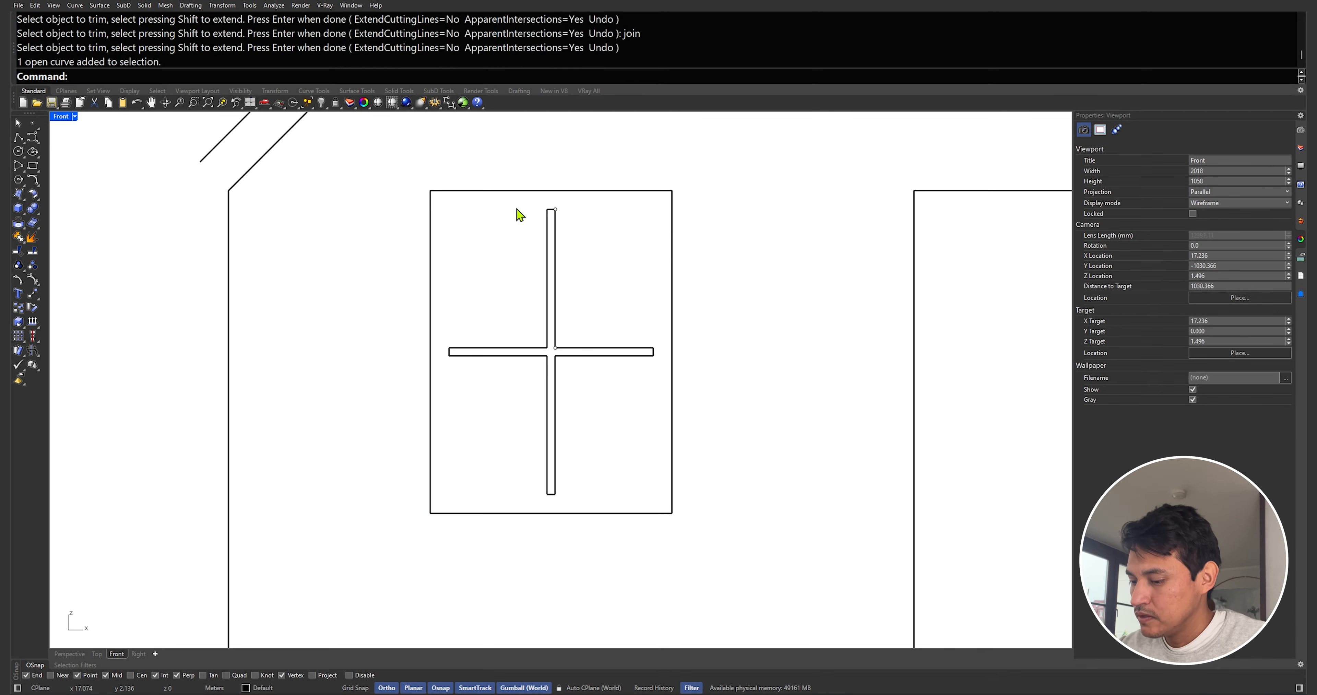
click(440, 190)
text(Offset)
key(Return)
text(0.07)
click(588, 259)
click(582, 258)
Join all the window curves into closed pane outlines
drag(383, 161, 726, 536)
text(J)
key(Return)
key(Escape)
click(650, 351)
click(653, 326)
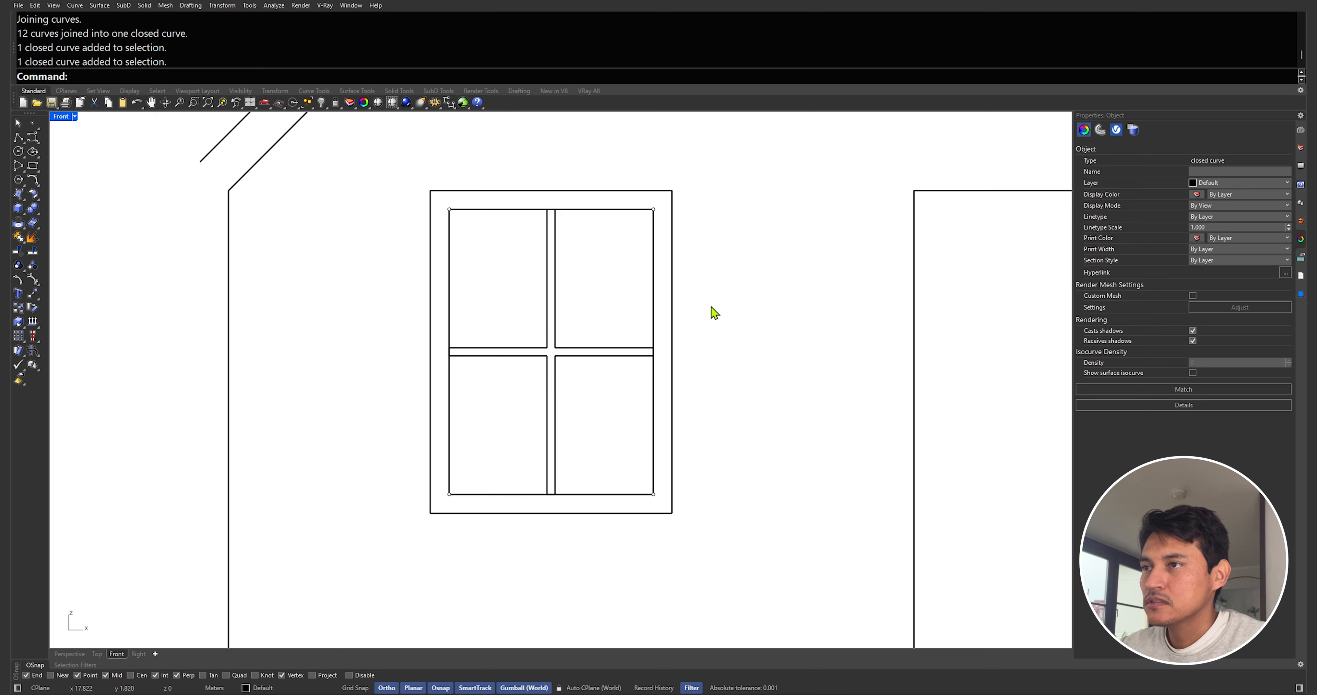
Join the selected house outline curves into a closed wall-and-roof profile
scroll(509, 369, down, 6)
key(ctrl+F4)
scroll(793, 381, up, 7)
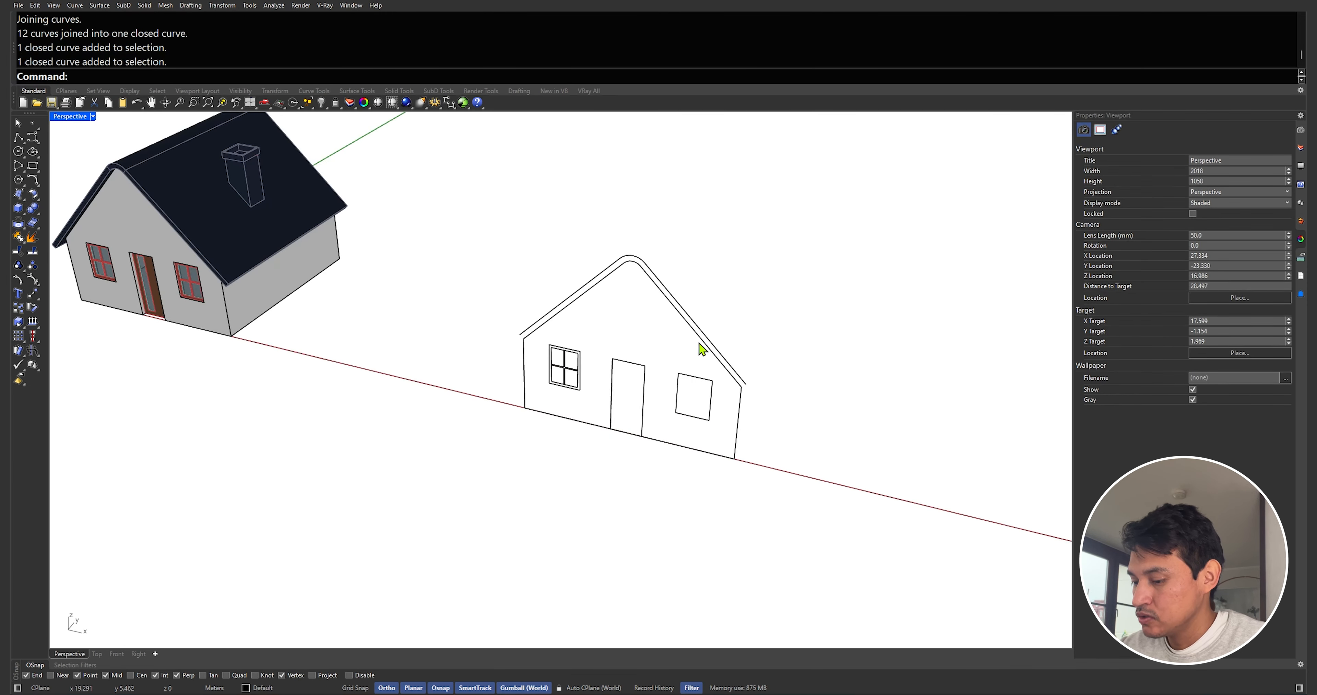
click(698, 342)
drag(484, 246, 787, 560)
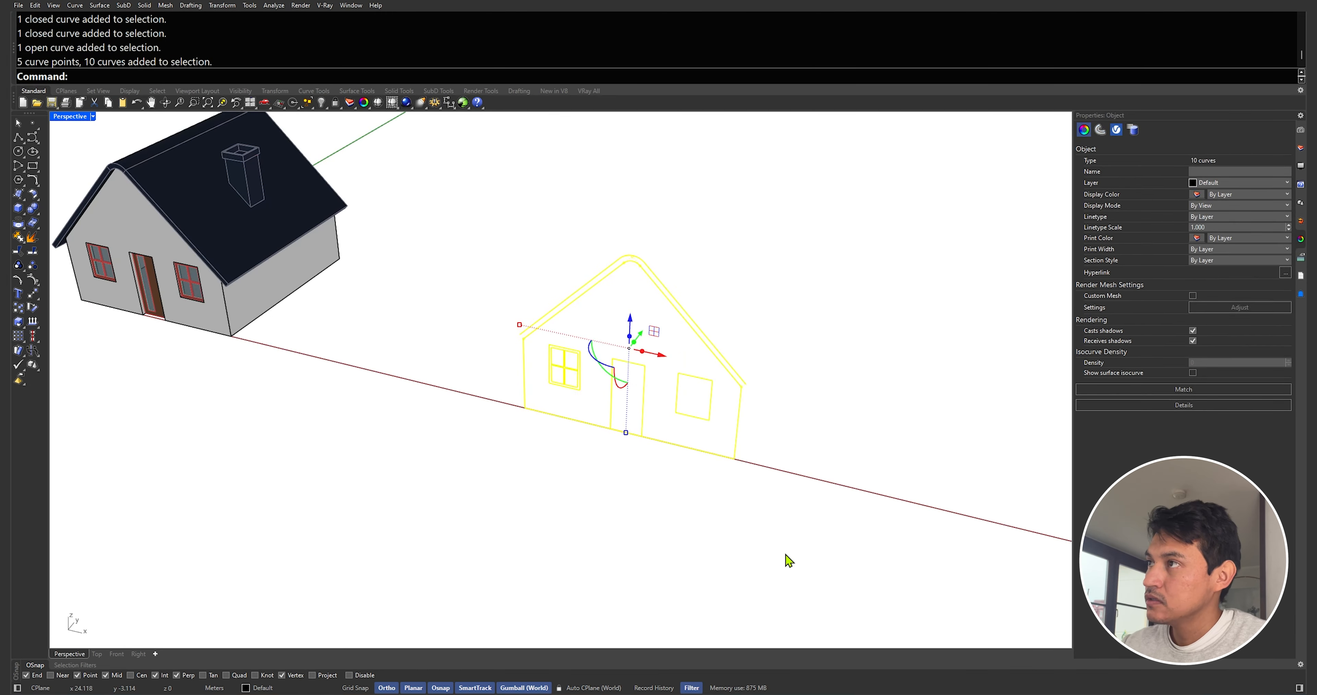
key(Return)
Extrude the closed house outline curve 6 m
key(Escape)
click(698, 342)
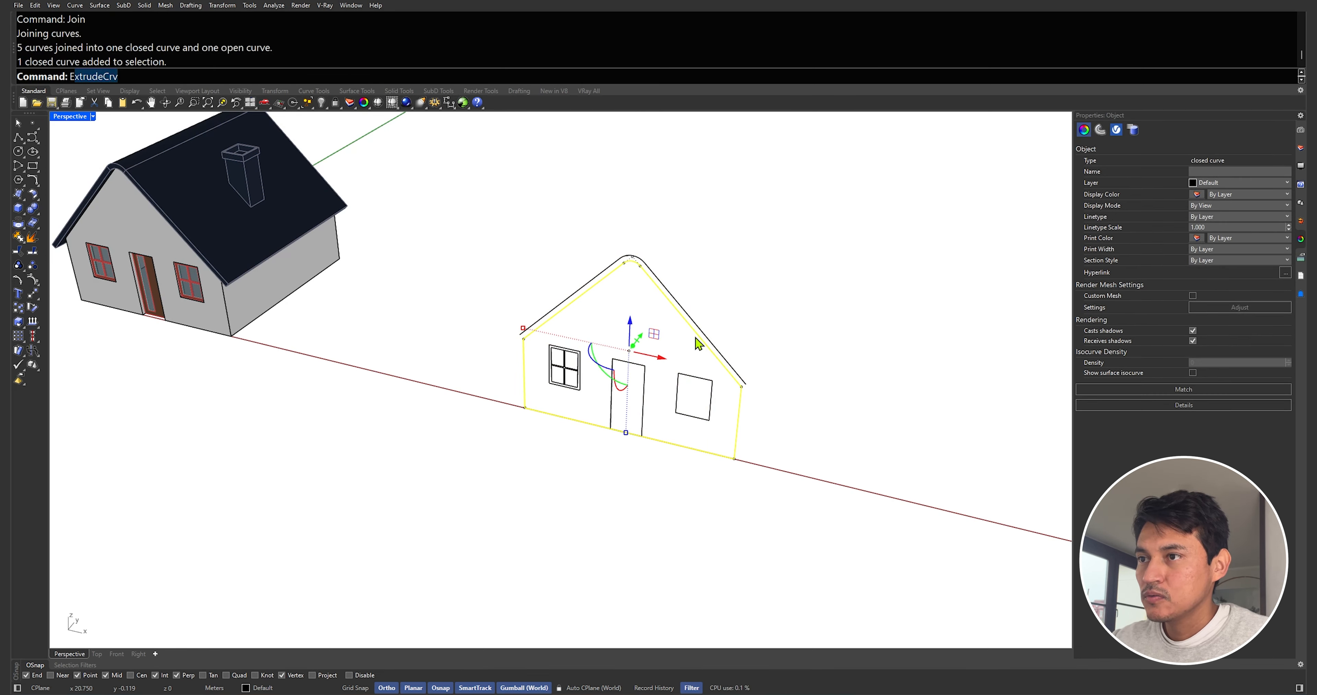
key(Return)
text(6)
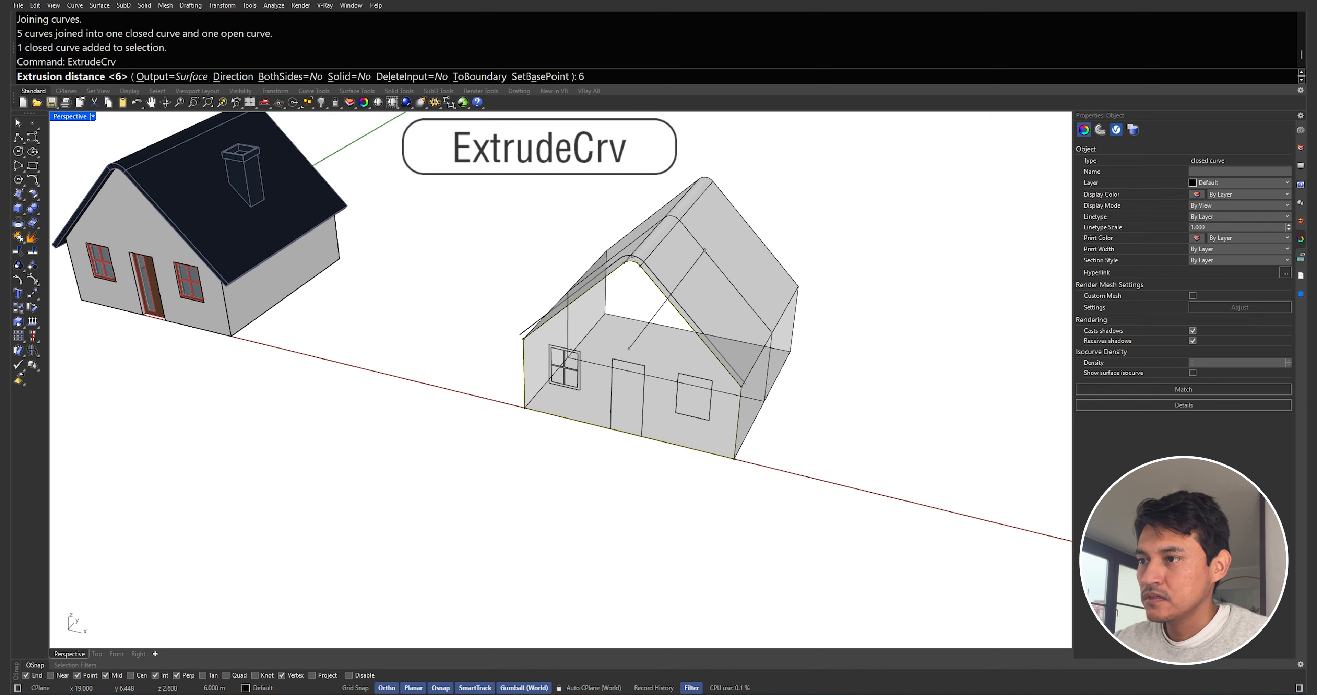
key(Return)
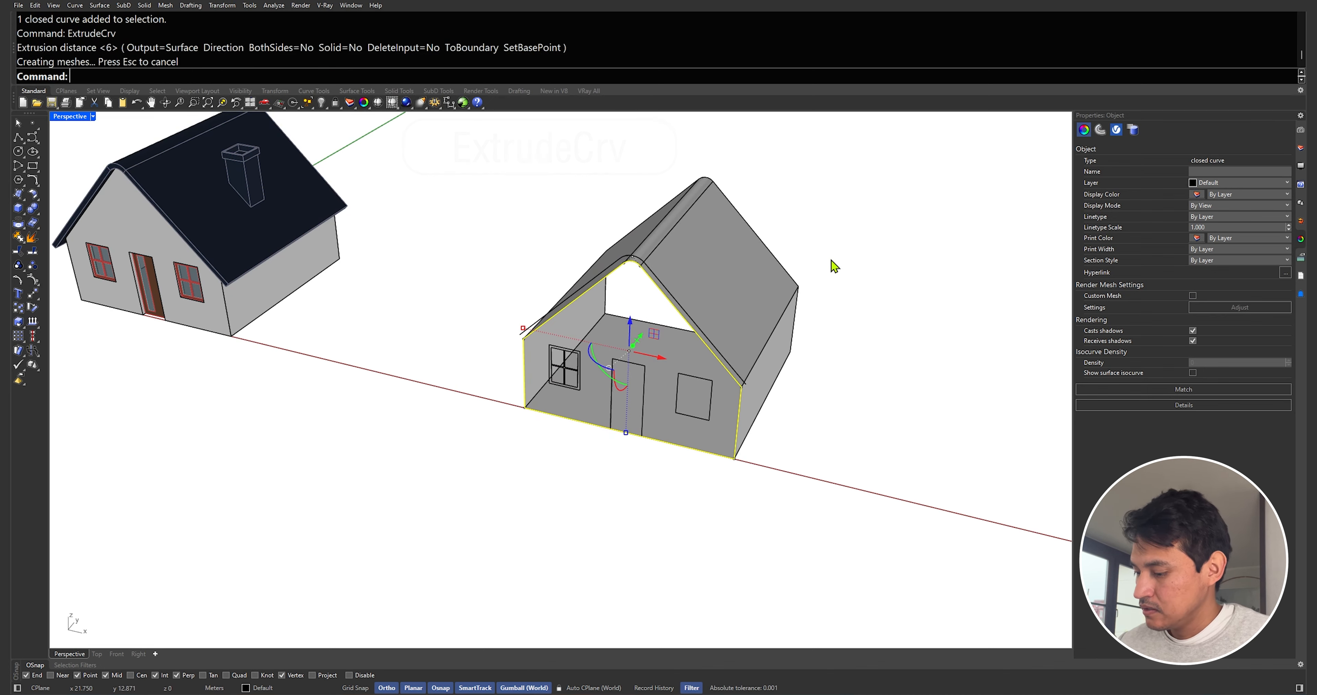
Cap the extruded house shape into a closed solid
key(Escape)
scroll(769, 398, up, 3)
click(769, 398)
text(Cap)
key(Return)
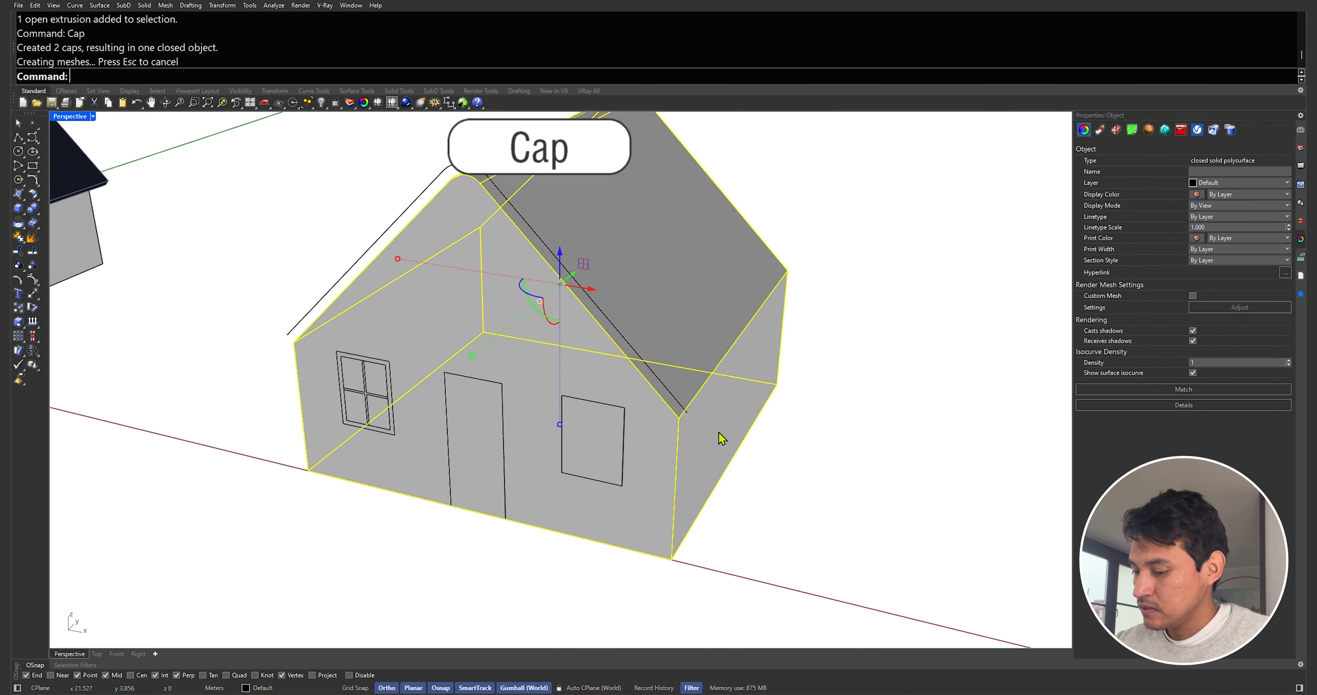
Isolate the house solid by hiding everything else and explode it into separate surfaces
key(Return)
right_drag(608, 271, 558, 265)
scroll(558, 265, down, 3)
click(588, 224)
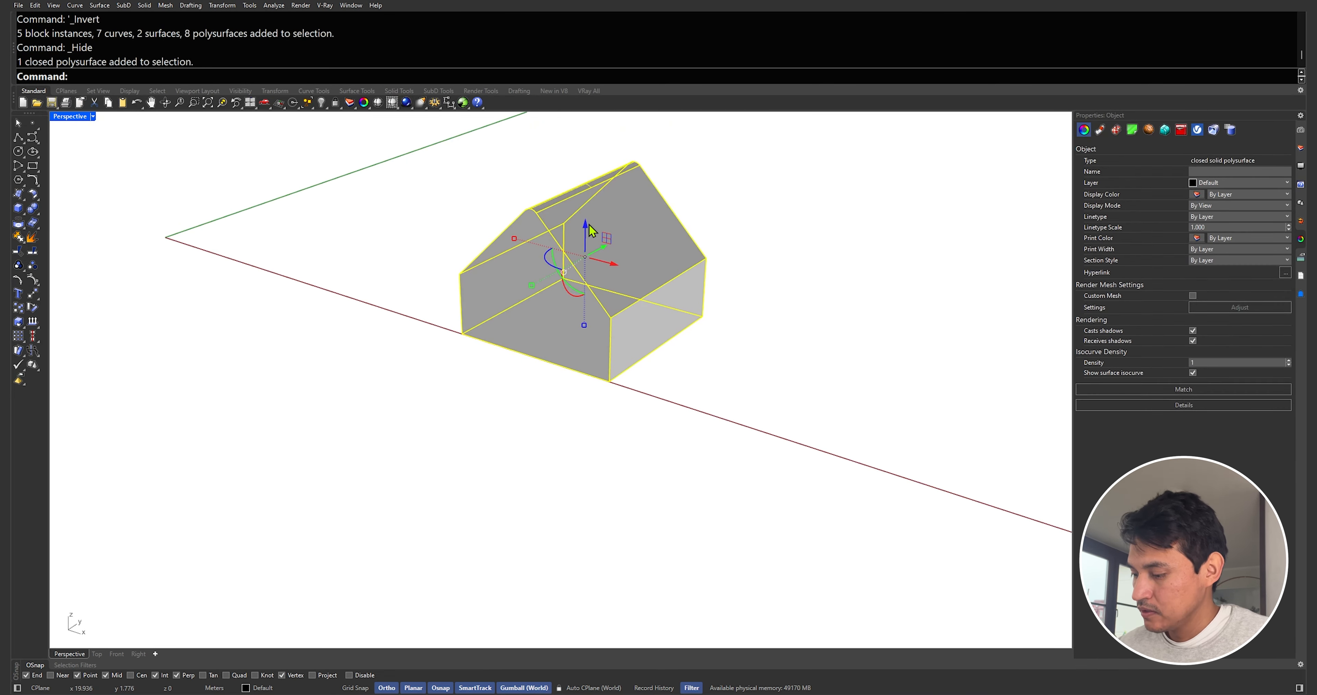
text(Explode)
key(Return)
Delete the two sloped roof surfaces of the exploded house
click(660, 219)
key(Delete)
click(588, 183)
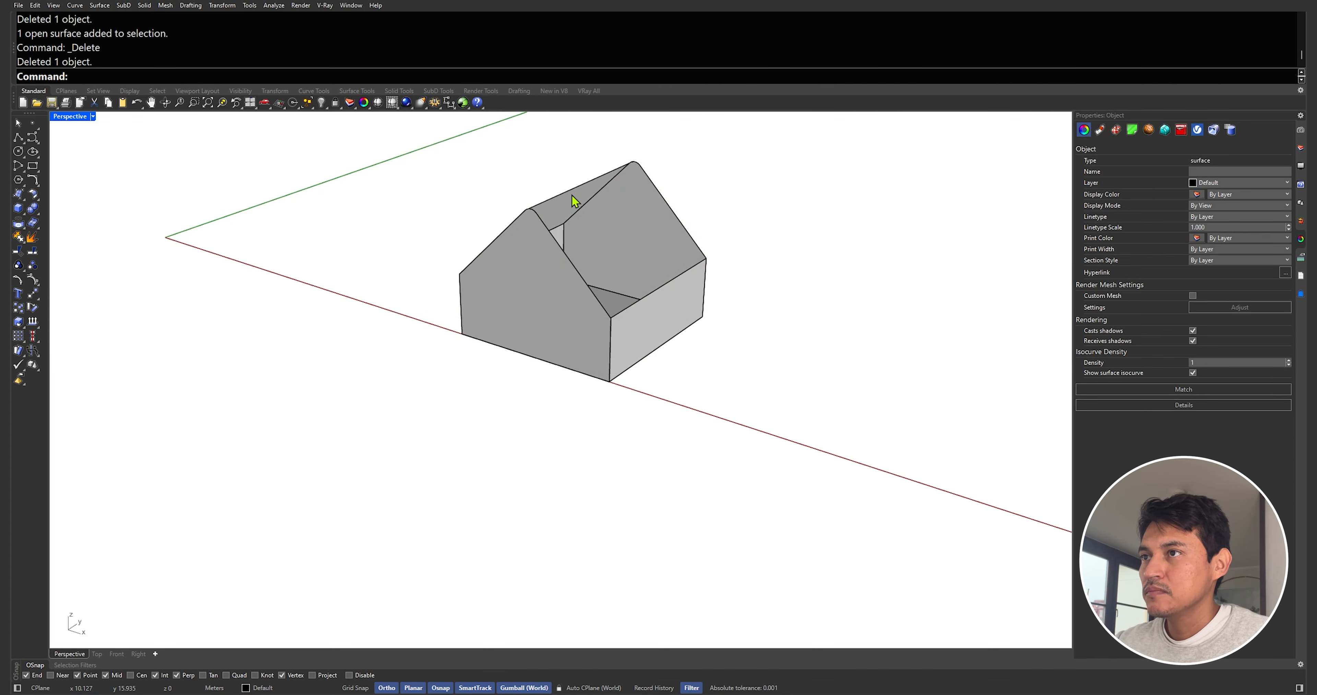
key(Delete)
right_drag(569, 200, 617, 228)
scroll(616, 228, down, 5)
scroll(603, 225, up, 7)
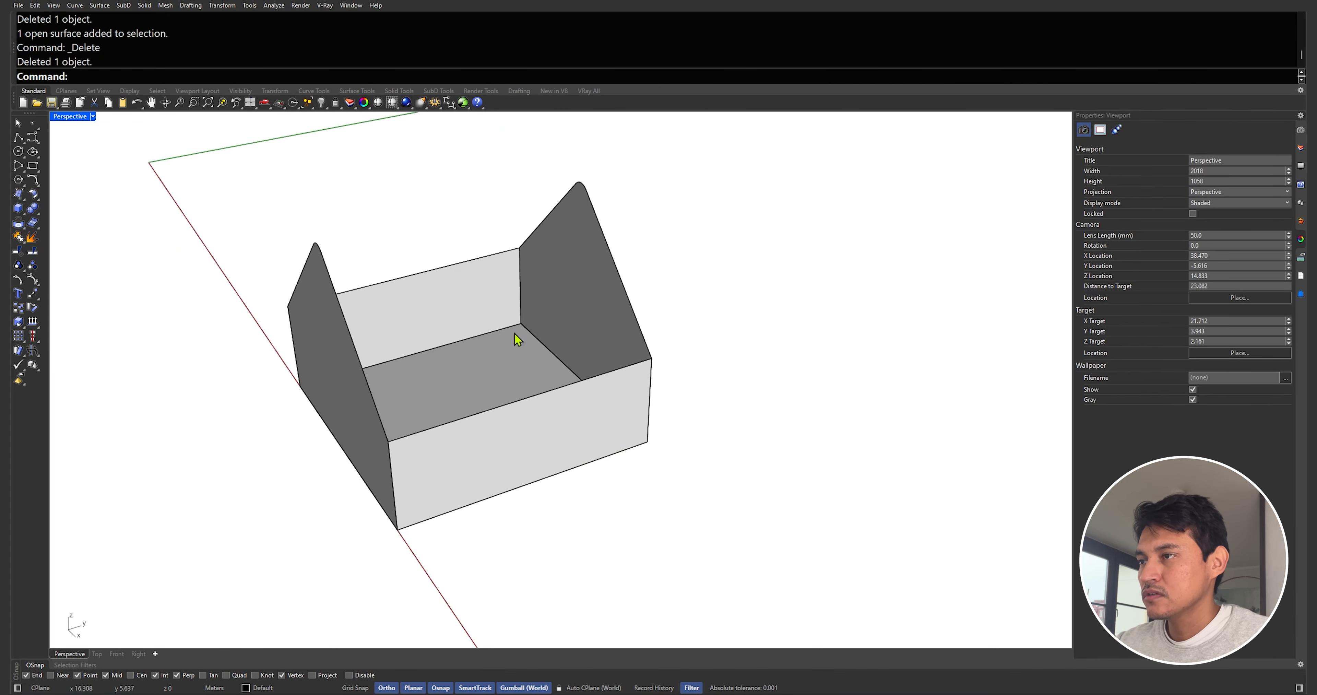
click(508, 348)
right_drag(508, 348, 522, 334)
click(602, 375)
shift+click(358, 381)
shift+click(394, 313)
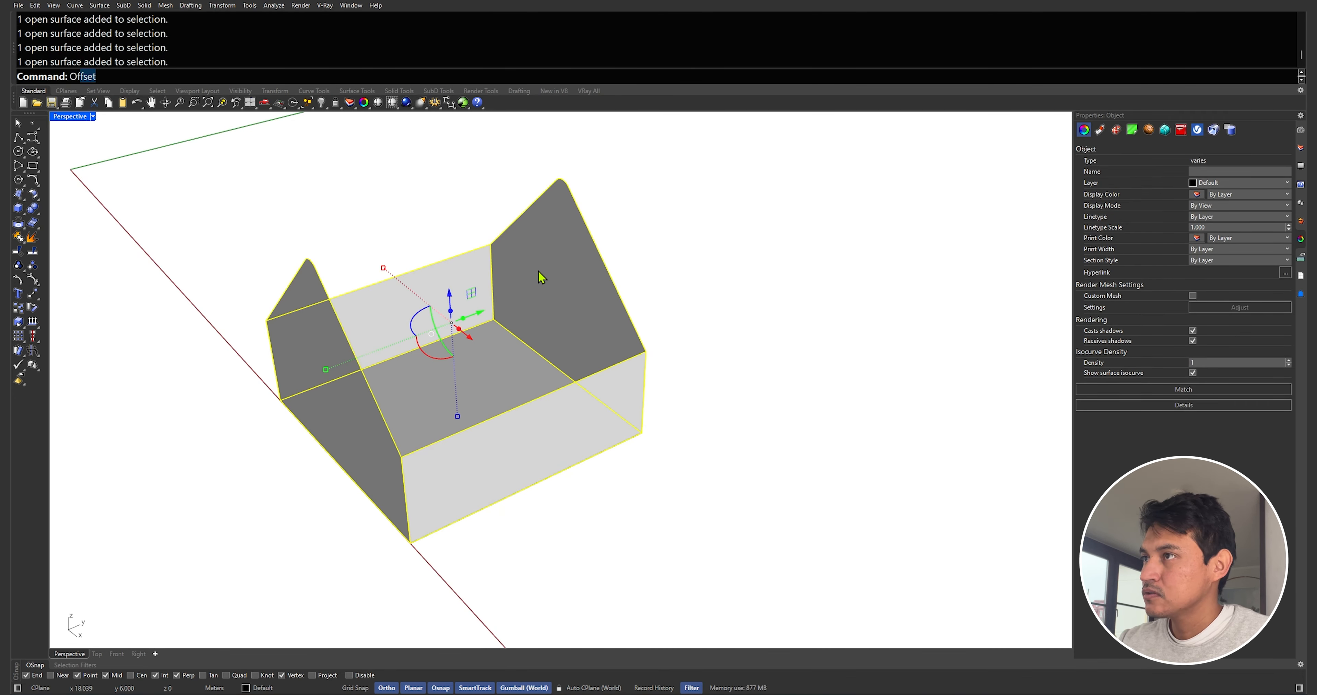
key(Return)
right_click(390, 295)
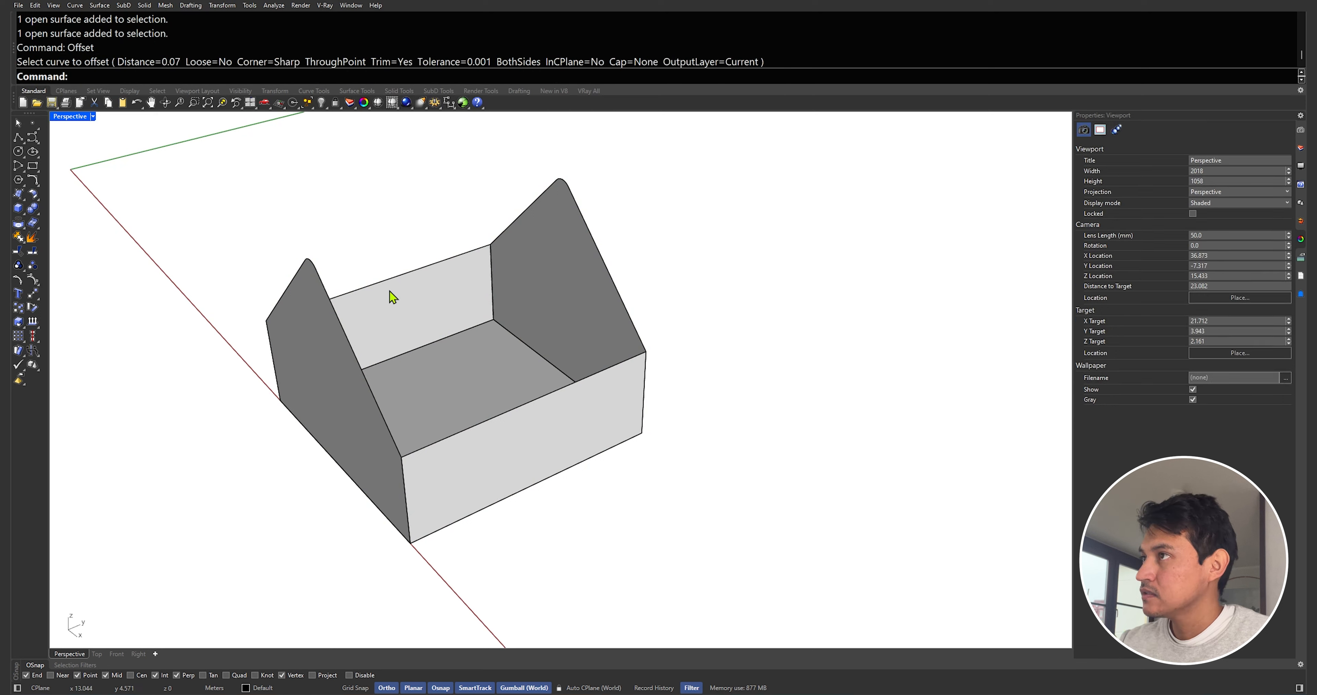
Thicken the wall and floor surfaces with OffsetSrf, 0.25 thick as solids, flipping all directions
click(102, 127)
click(315, 307)
click(361, 321)
click(523, 251)
click(579, 402)
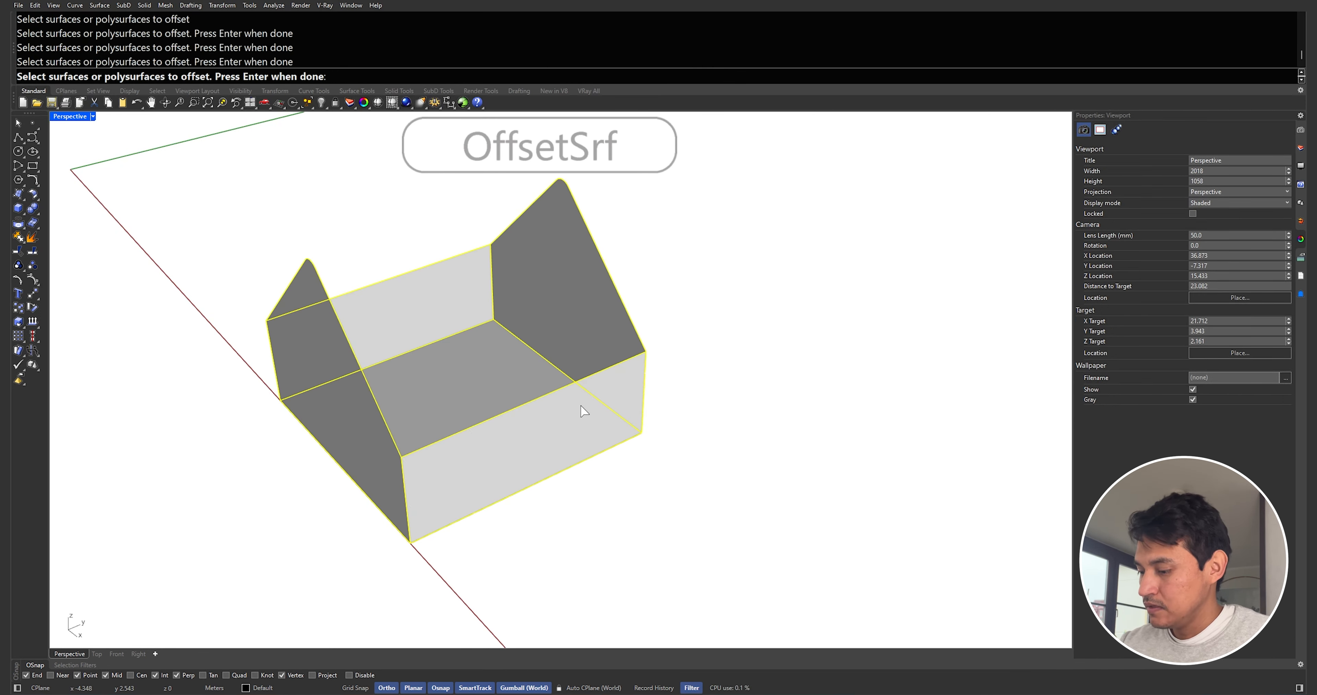
key(Return)
text(flip)
key(Return)
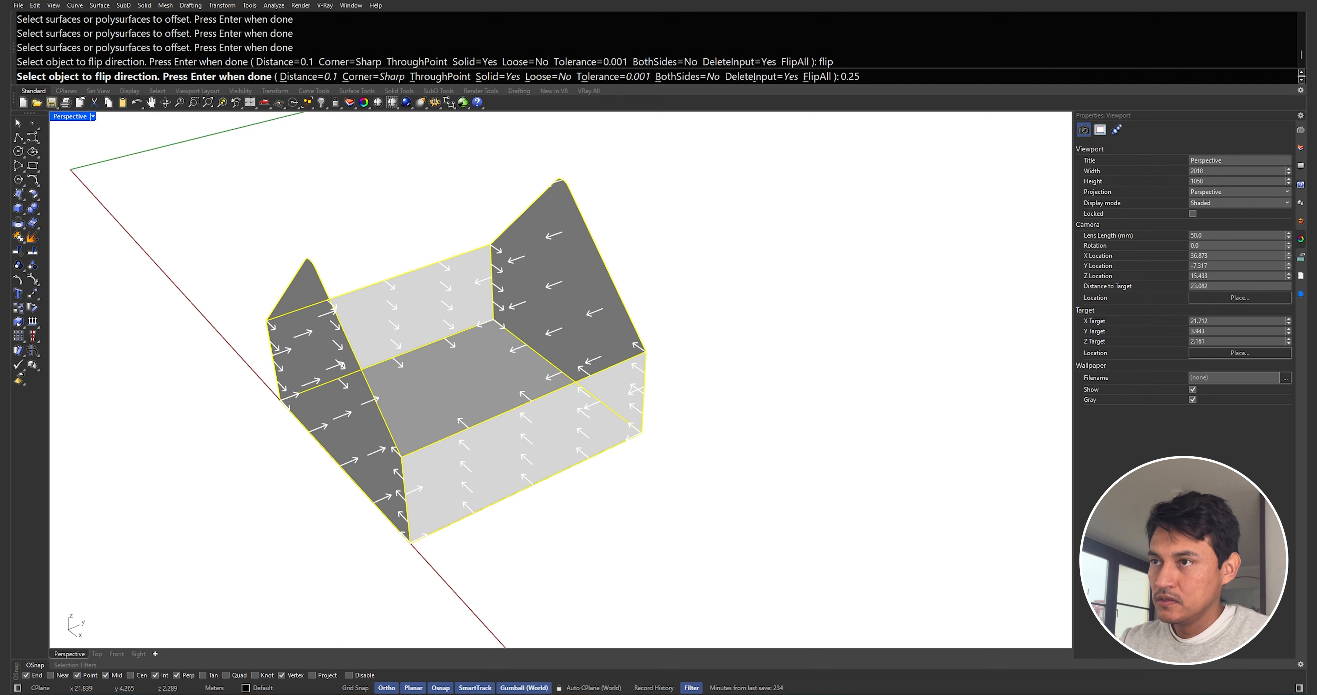
text(0.25)
key(Return)
key(Return)
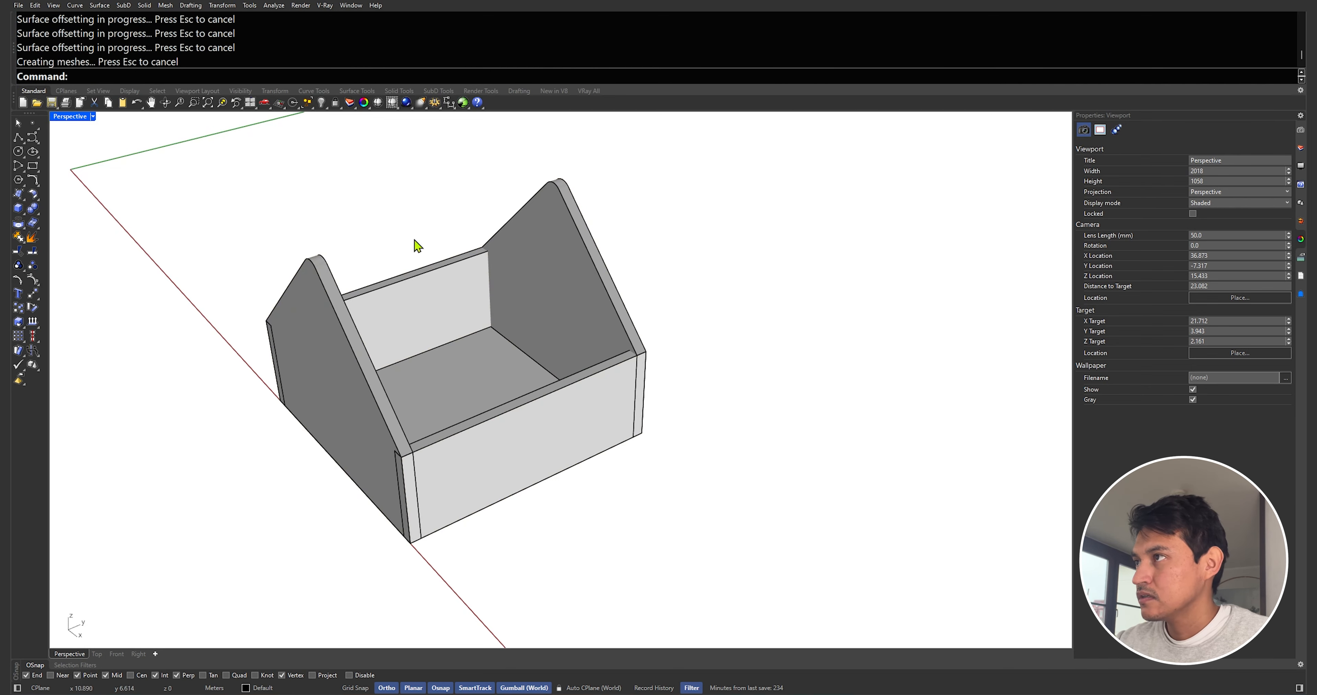
Draw a diagonal polyline across the top-left wall corner in the Top view
double_click(74, 118)
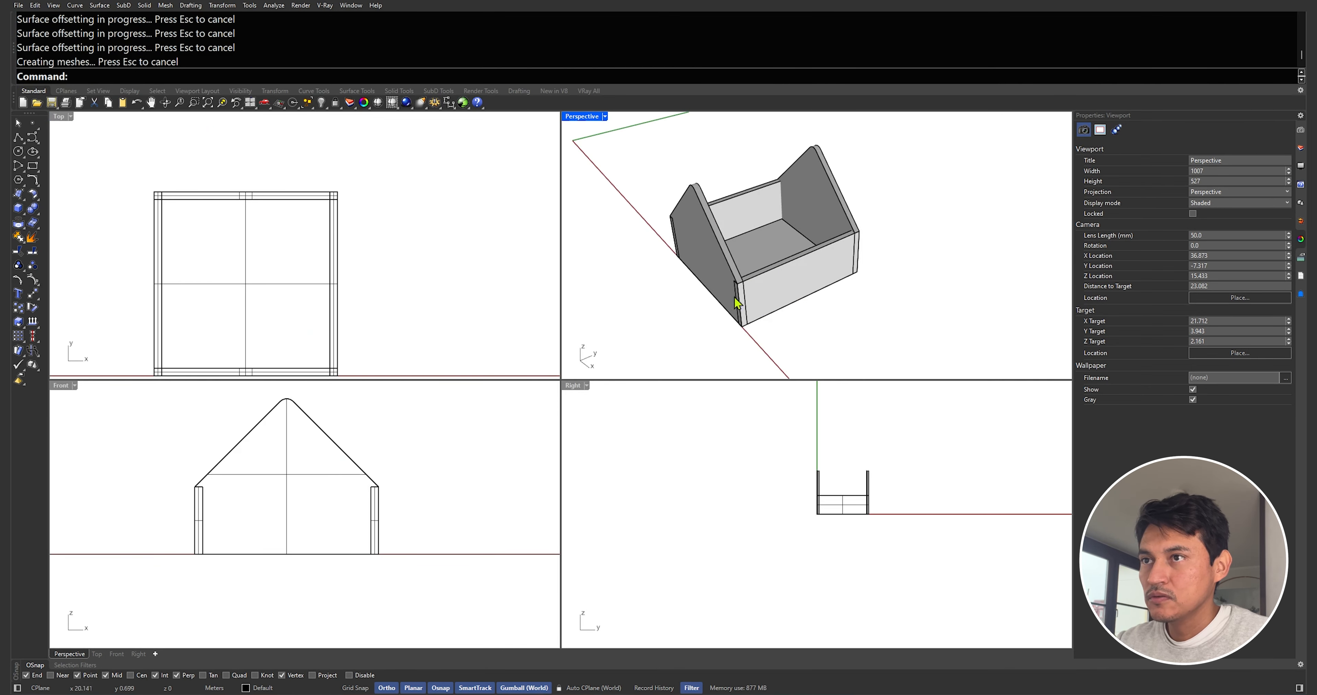
scroll(736, 303, up, 5)
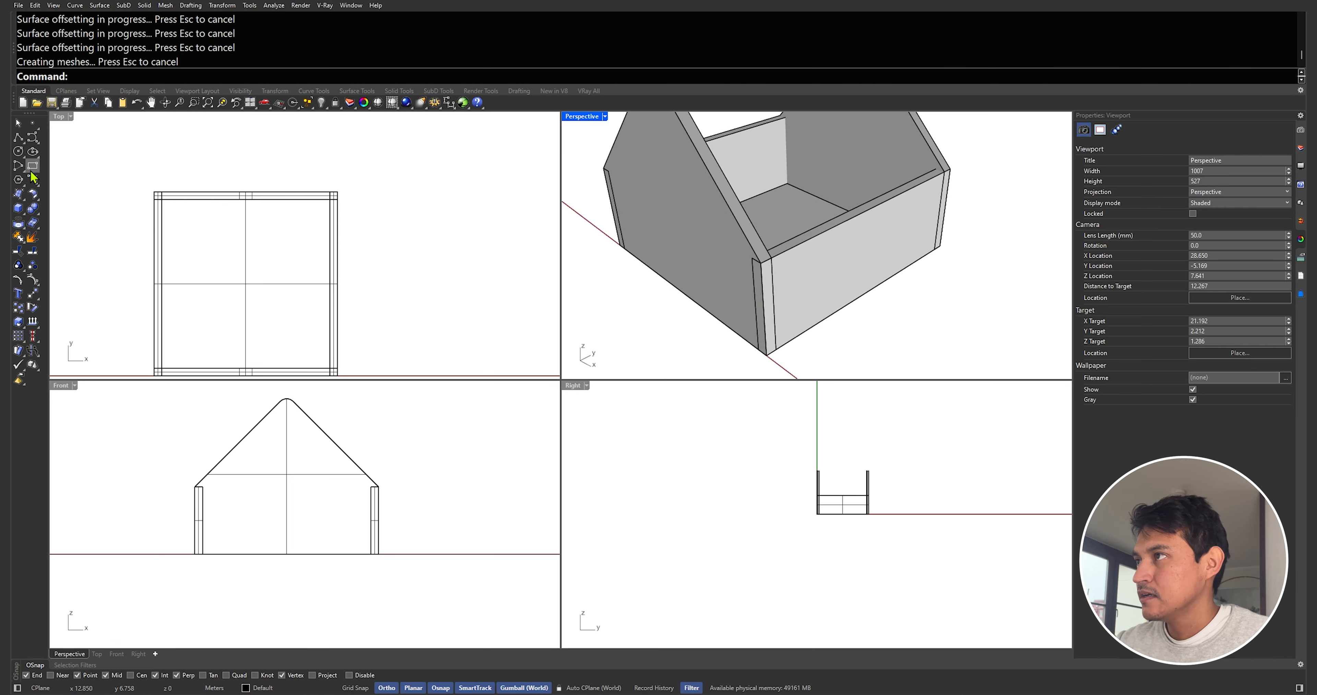
double_click(57, 117)
key(Return)
click(302, 285)
click(317, 299)
key(Return)
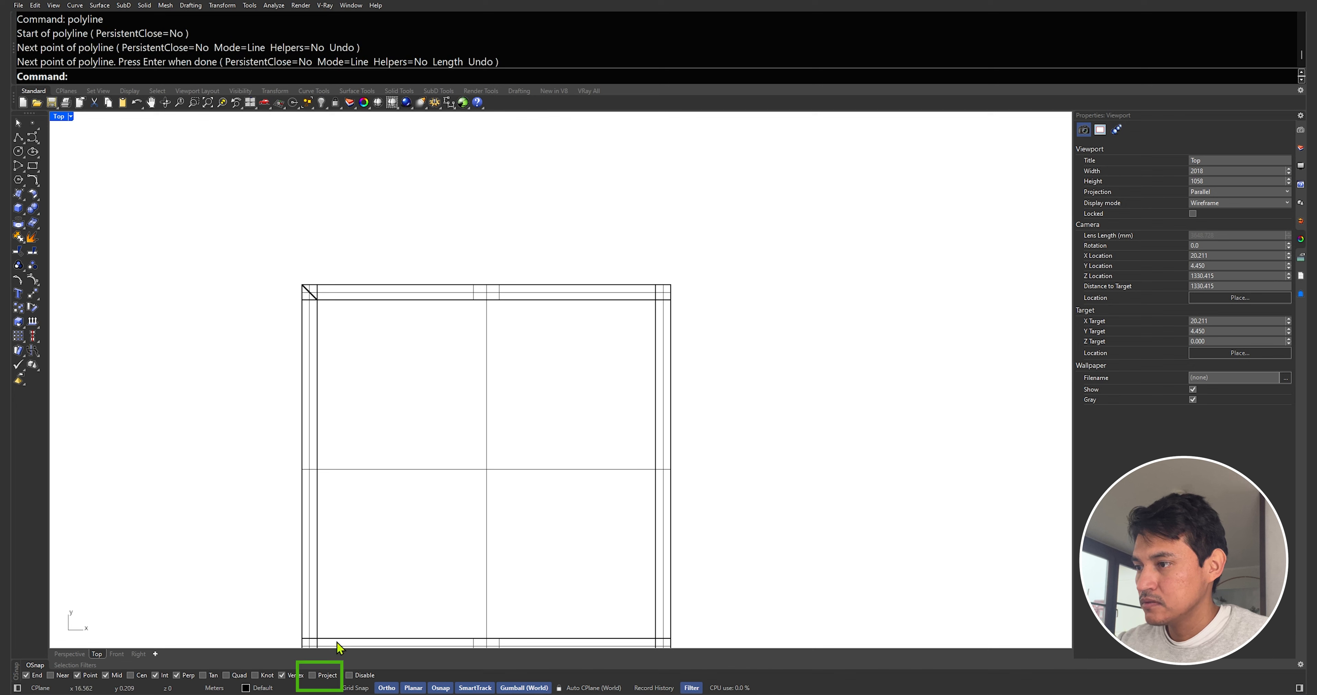
Draw a diagonal polyline across the top-right wall corner between the inner and outer corner points
key(Return)
click(670, 284)
click(656, 300)
key(Return)
Delete the top-left corner diagonal and redraw it between the outer and inner corner points
right_drag(631, 395, 658, 327)
click(334, 223)
key(Delete)
text(pl)
key(Return)
click(327, 217)
click(343, 231)
key(Return)
Draw diagonal polylines across the bottom-left and bottom-right wall corners
text(pl)
key(Return)
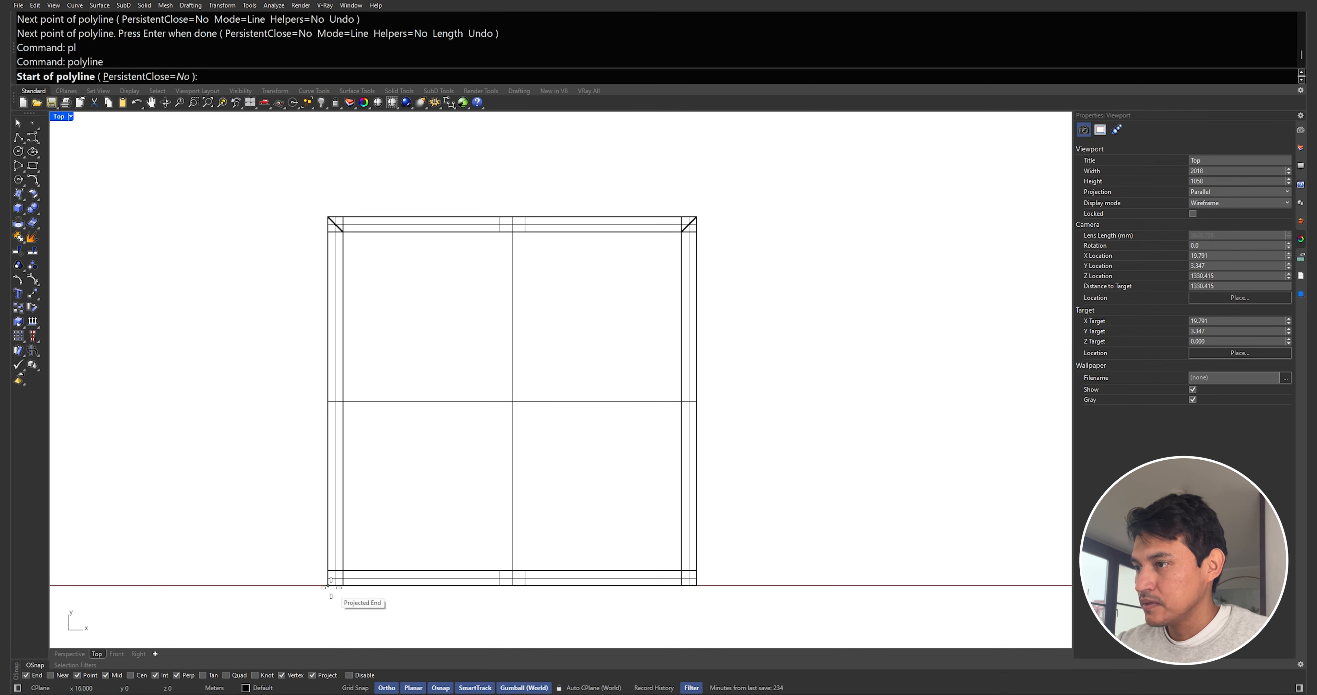
click(327, 585)
click(343, 571)
key(Return)
text(pl)
key(Return)
click(696, 585)
click(682, 571)
key(Return)
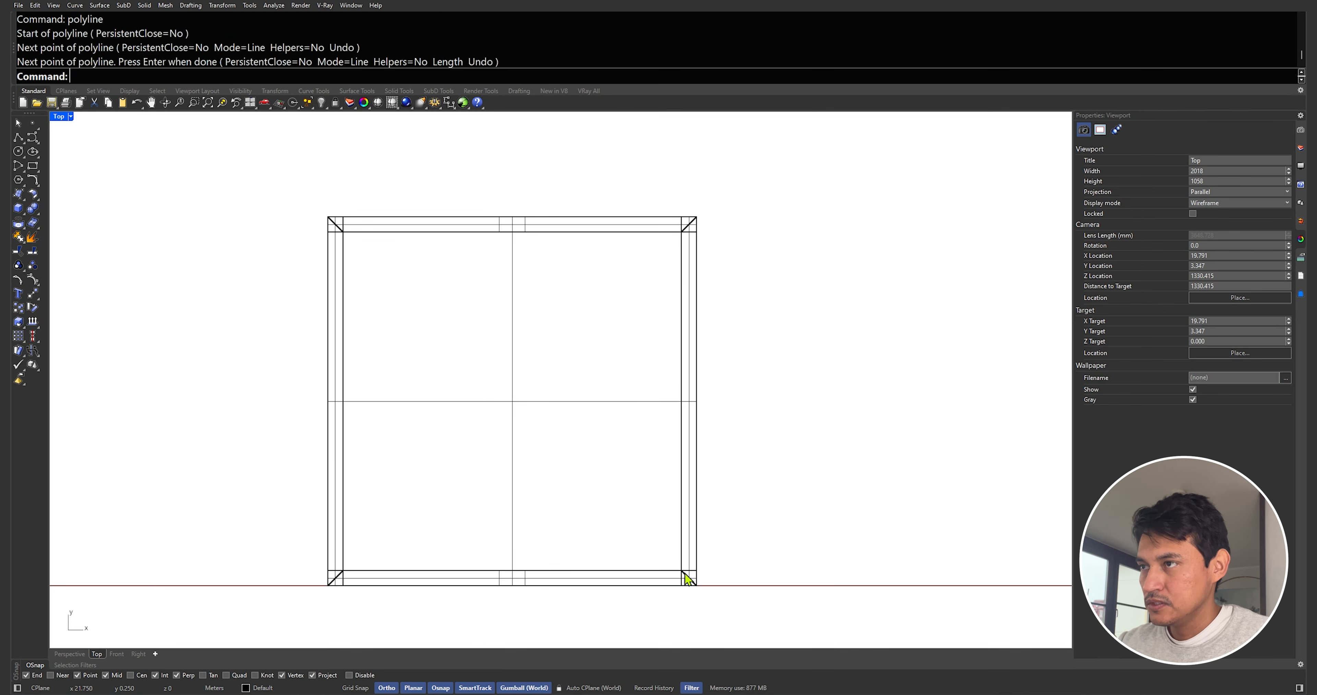
Trim the wall ends at the bottom-right and bottom-left corners using the four diagonals as cutting edges
mouse_move(797, 613)
mouse_down()
mouse_move(266, 237)
mouse_move(271, 189)
mouse_move(342, 289)
mouse_up()
click(335, 223)
shift+drag(613, 173, 766, 273)
shift+drag(254, 502, 353, 594)
scroll(704, 584, up, 2)
scroll(704, 584, up, 2)
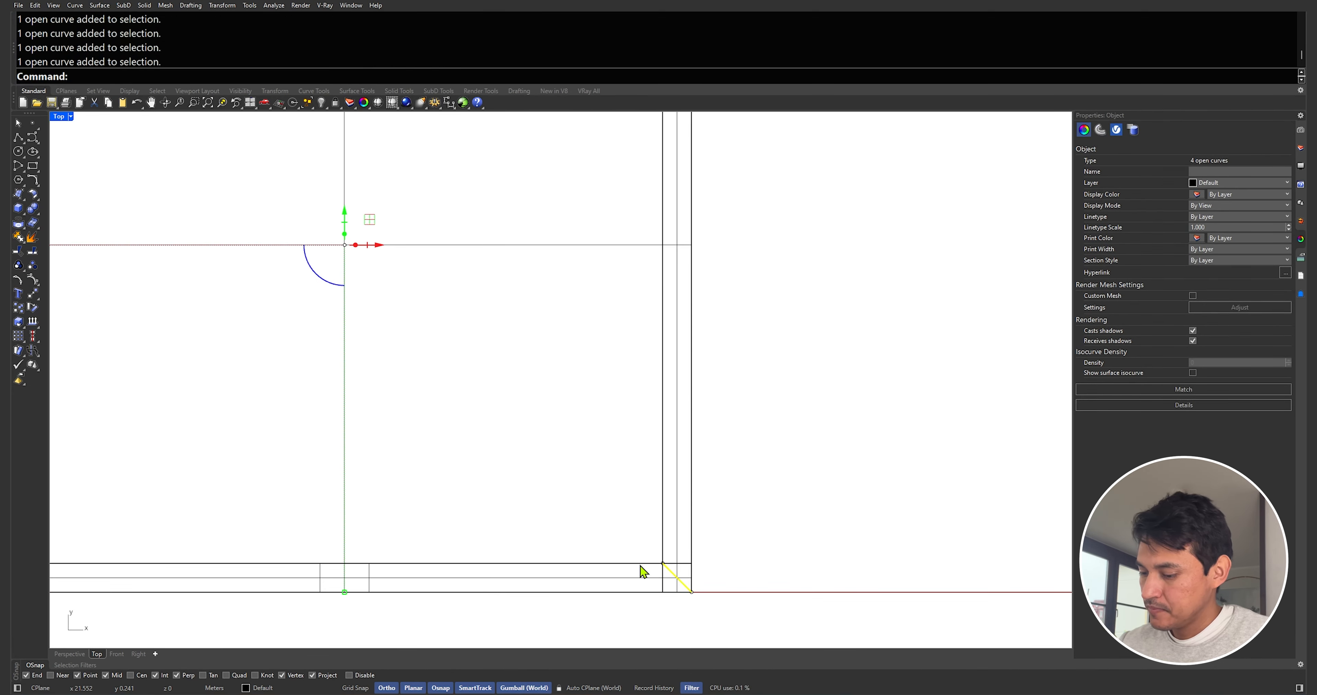
key(Return)
click(675, 563)
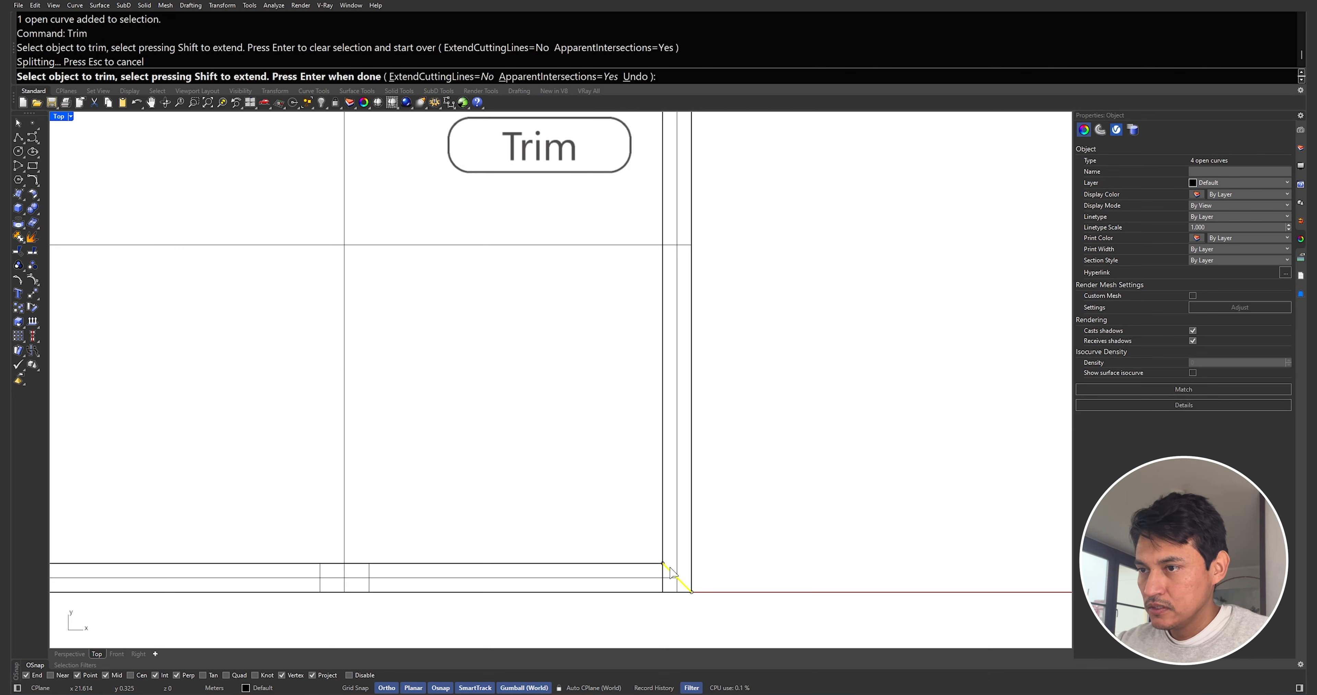
click(663, 578)
scroll(662, 574, down, 4)
right_drag(410, 525, 584, 512)
scroll(359, 552, up, 12)
click(516, 561)
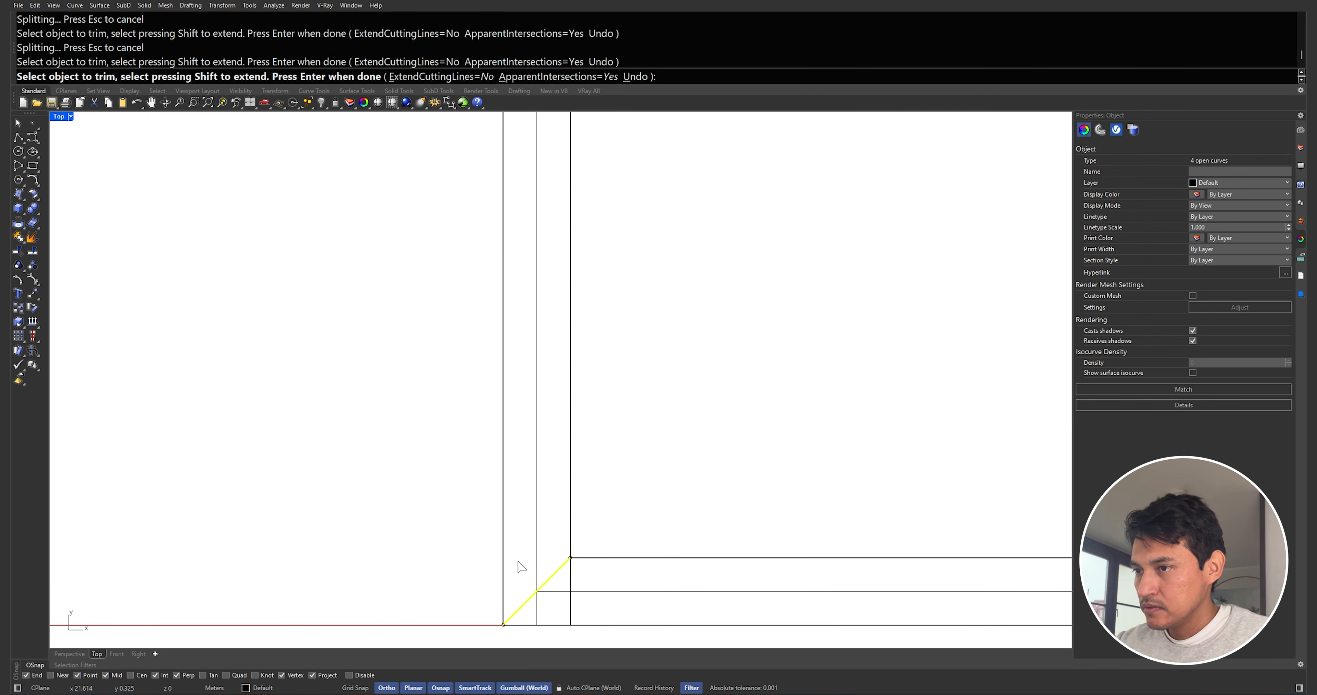
click(571, 577)
Trim the wall ends at the top-left and top-right corners along the diagonals
scroll(562, 577, down, 4)
scroll(473, 319, up, 4)
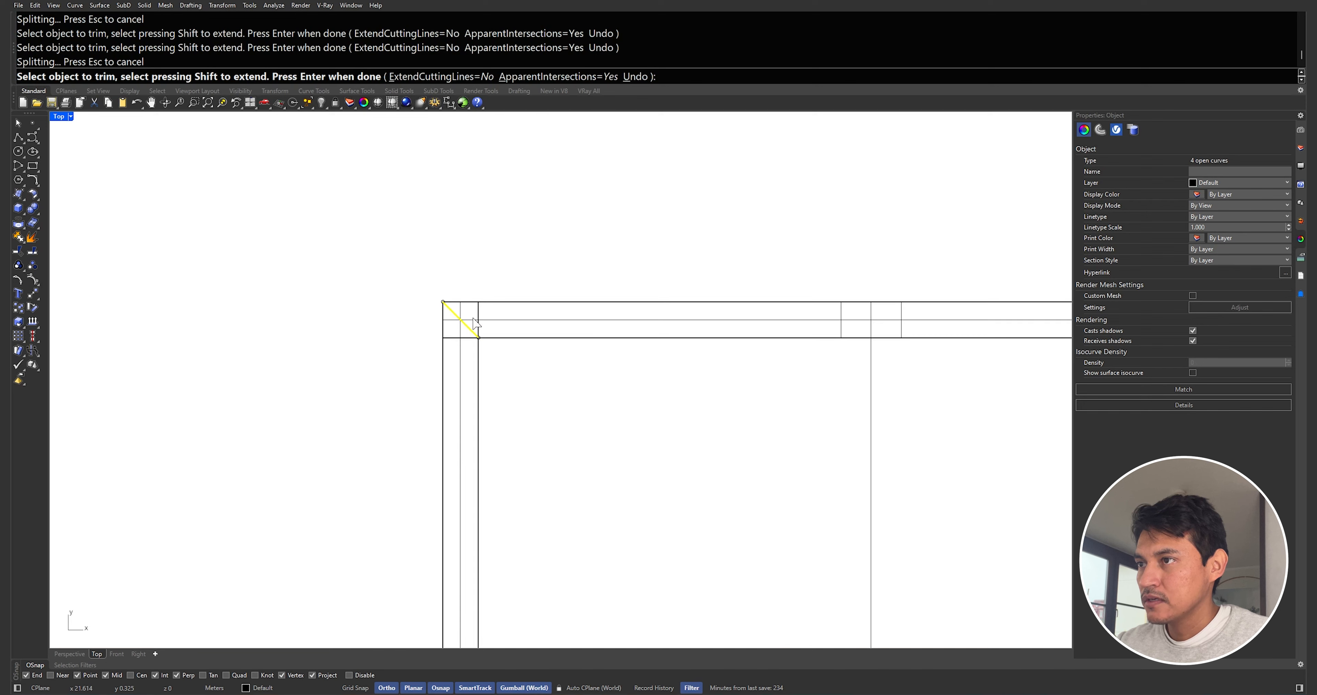
click(455, 337)
click(479, 310)
right_drag(659, 313, 333, 307)
right_drag(761, 304, 524, 306)
click(701, 311)
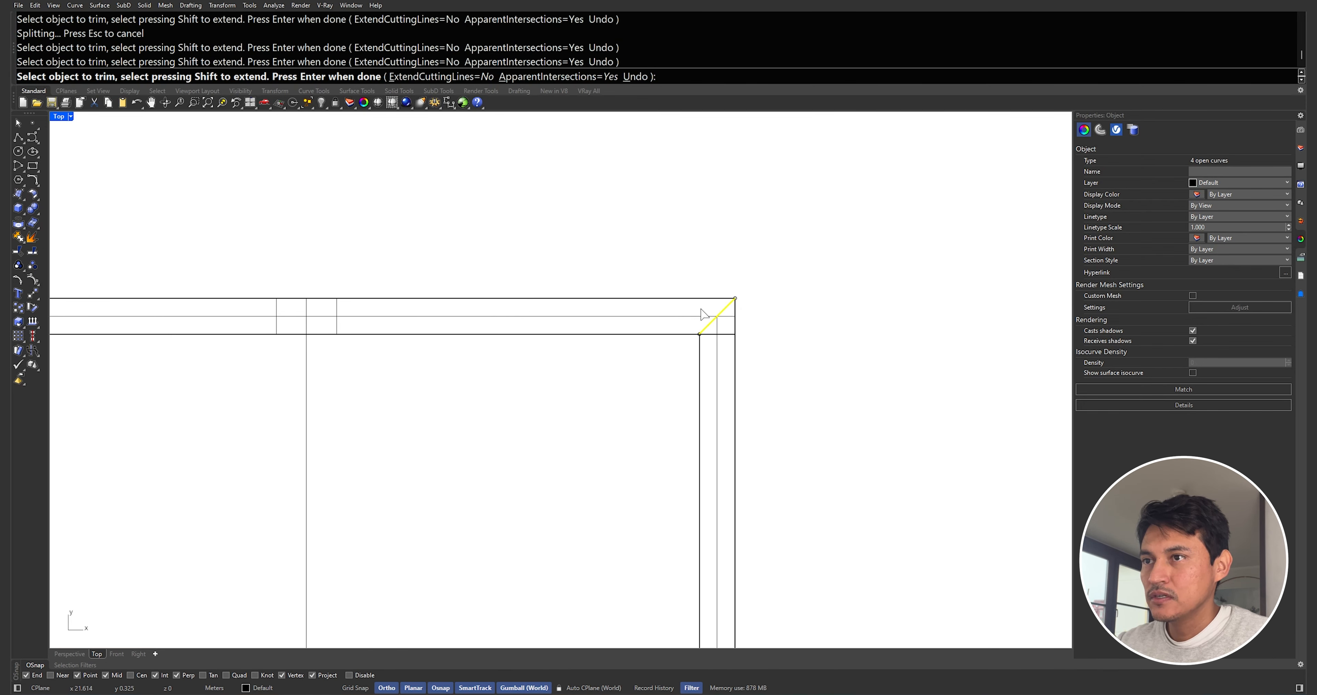
click(722, 333)
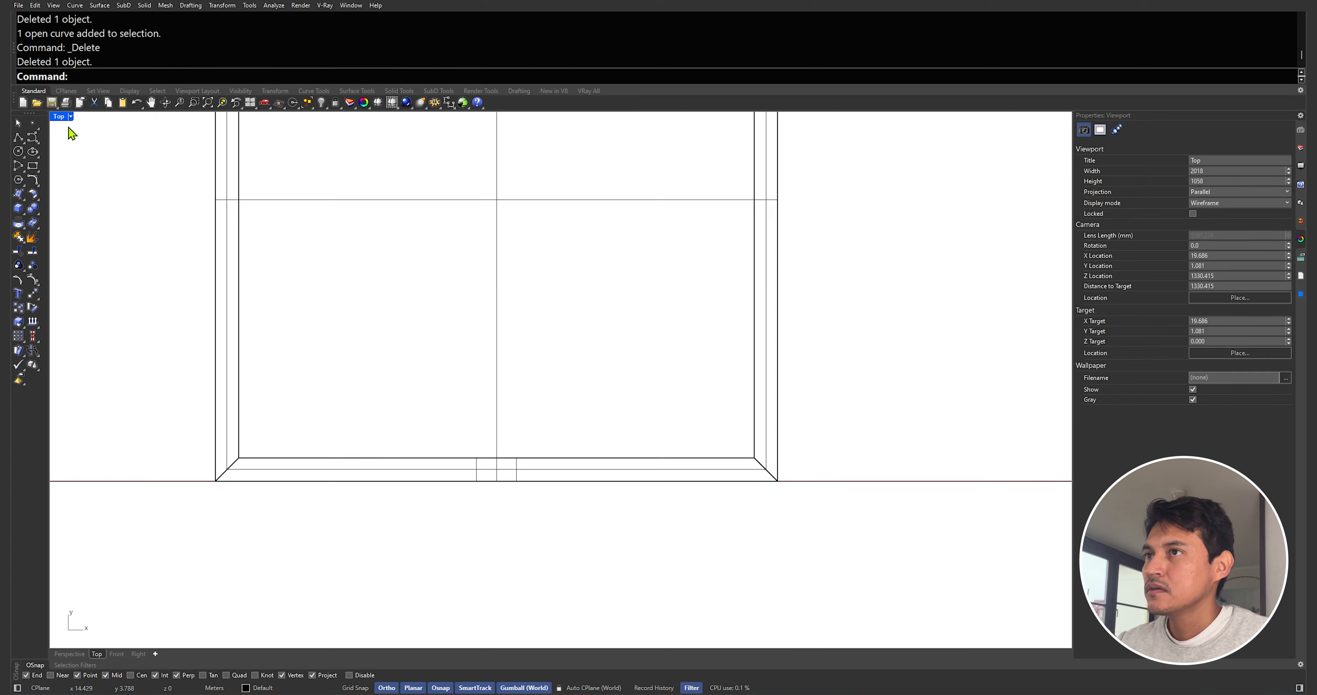
Cap the open ends of the trimmed wall pieces in the Perspective view
double_click(60, 117)
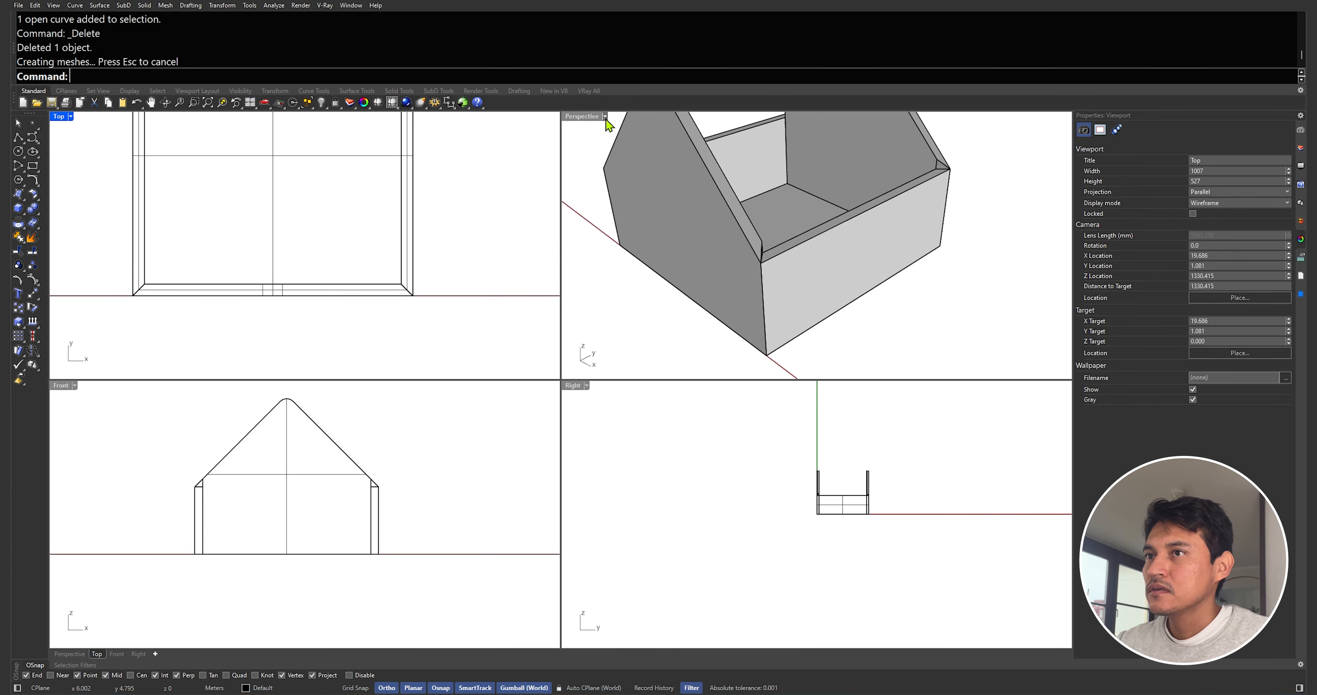
double_click(606, 121)
scroll(594, 133, down, 8)
drag(741, 241, 578, 157)
scroll(595, 193, up, 3)
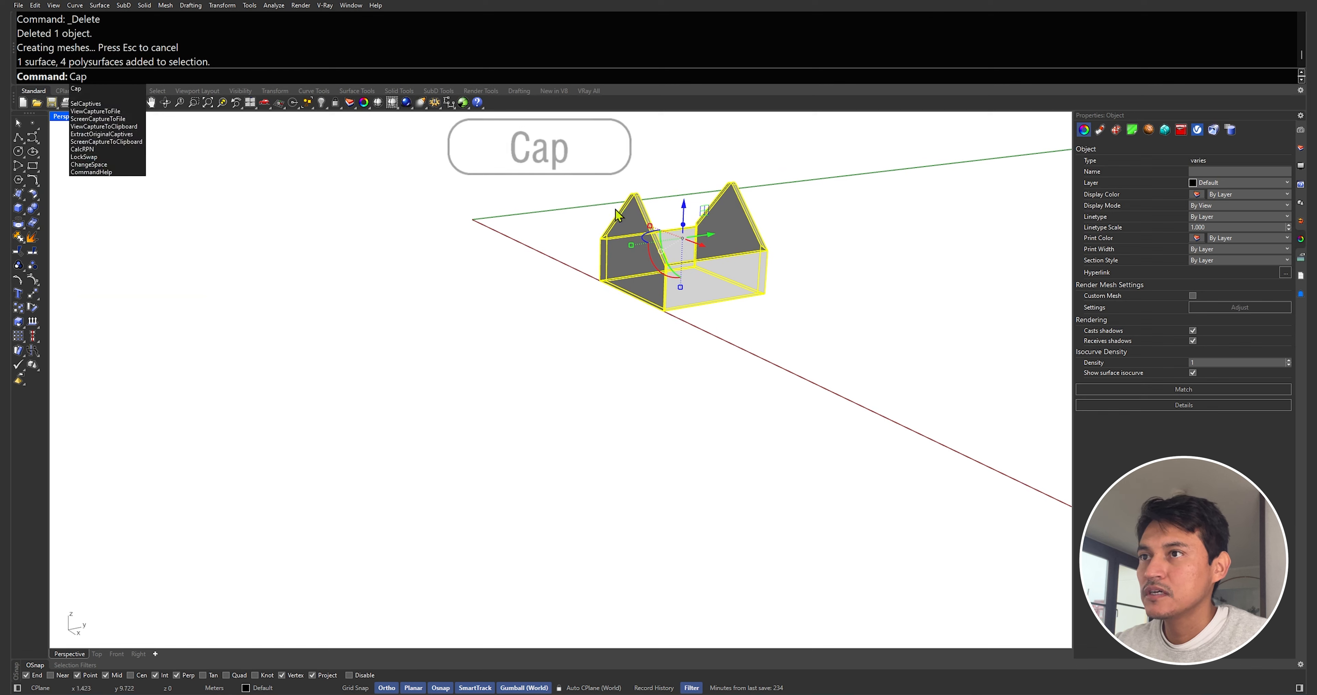
key(Return)
Use MoveEdge to pull the floor's front edge in to the inner face of the wall
scroll(705, 245, up, 3)
text(me)
key(Return)
scroll(788, 301, up, 5)
key(Return)
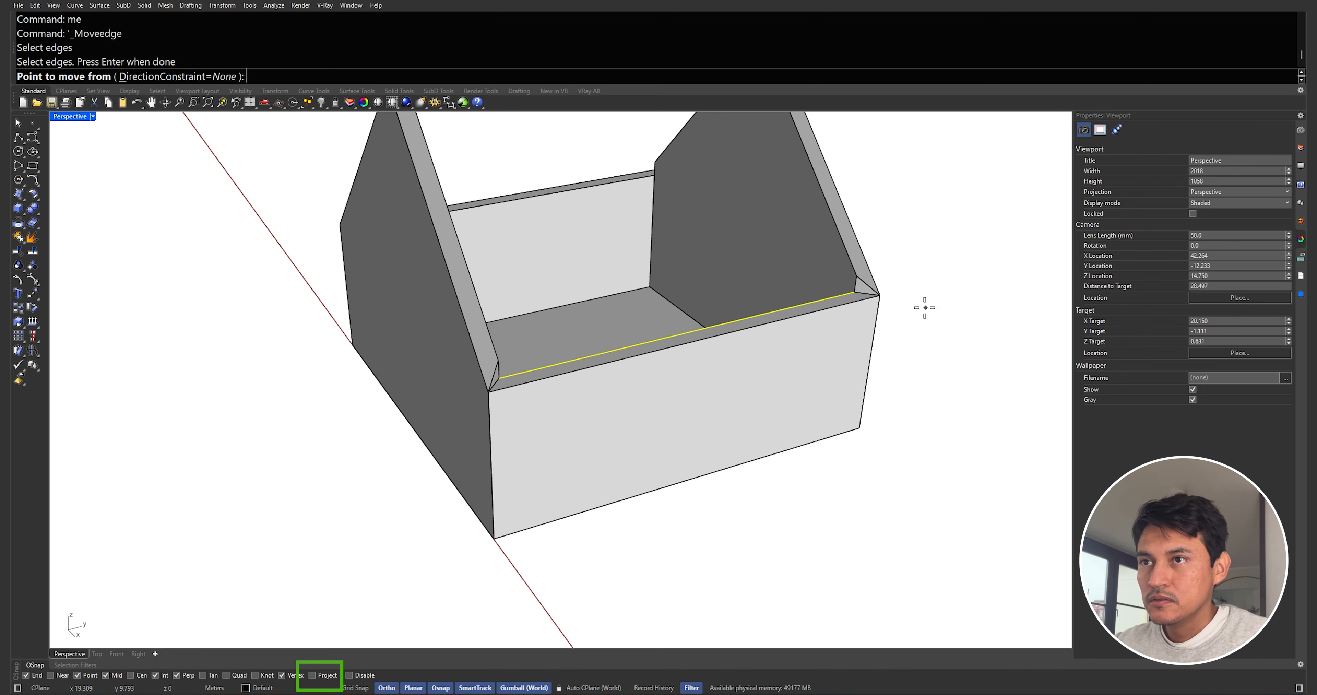
click(851, 293)
click(813, 285)
Use MoveEdge to move a sloped gable wall edge to a perpendicular point on the adjacent wall
scroll(814, 284, down, 5)
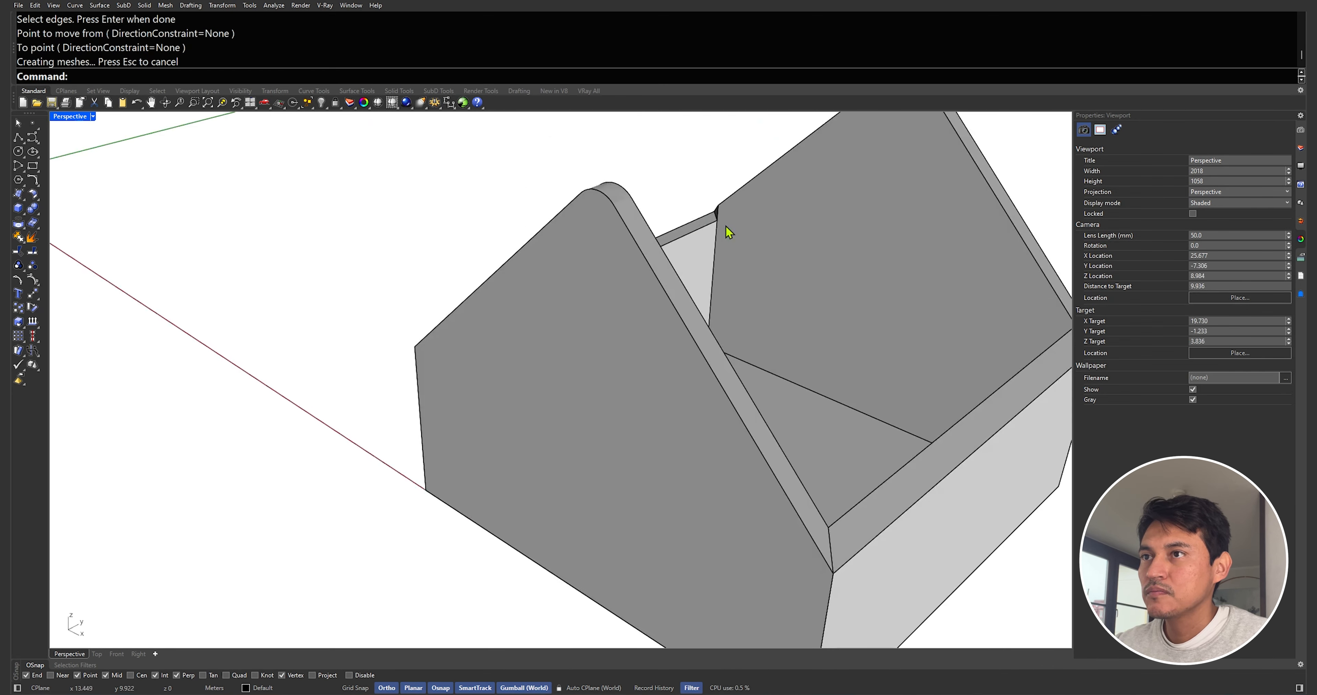
text(me)
key(Return)
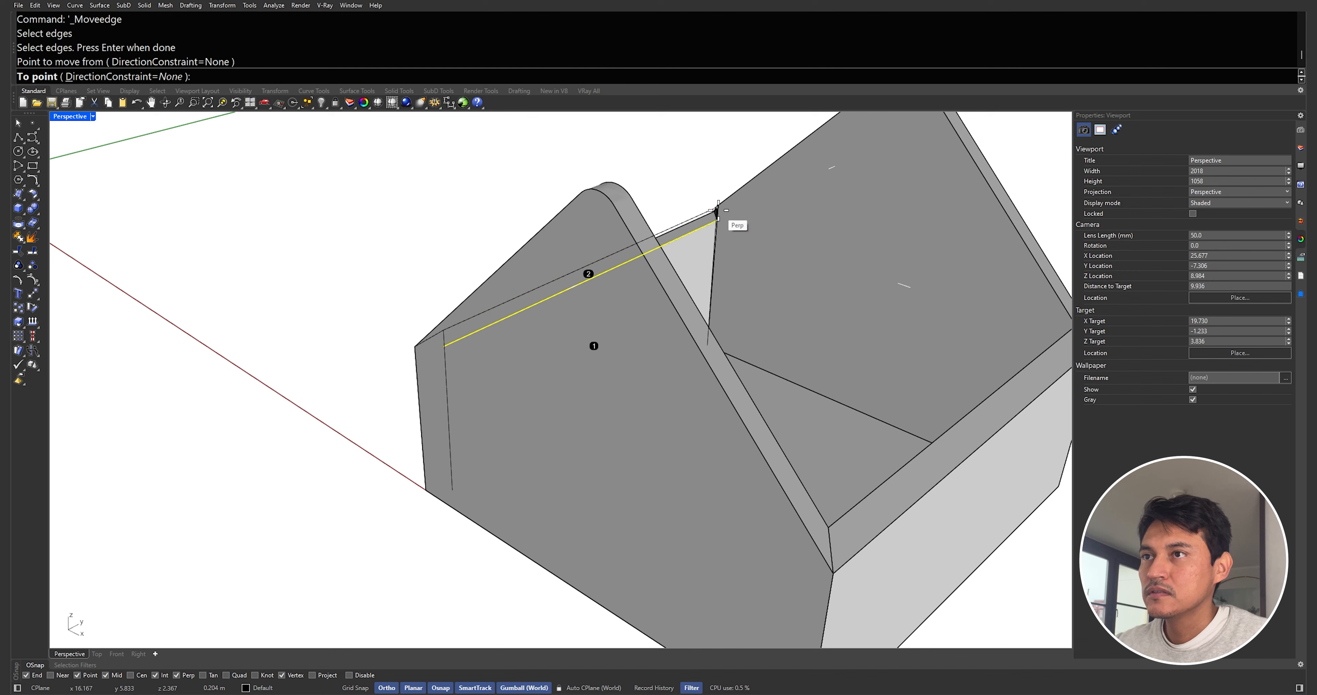
click(721, 207)
Show all hidden objects again
scroll(717, 215, down, 8)
right_drag(717, 215, 823, 230)
scroll(685, 191, up, 4)
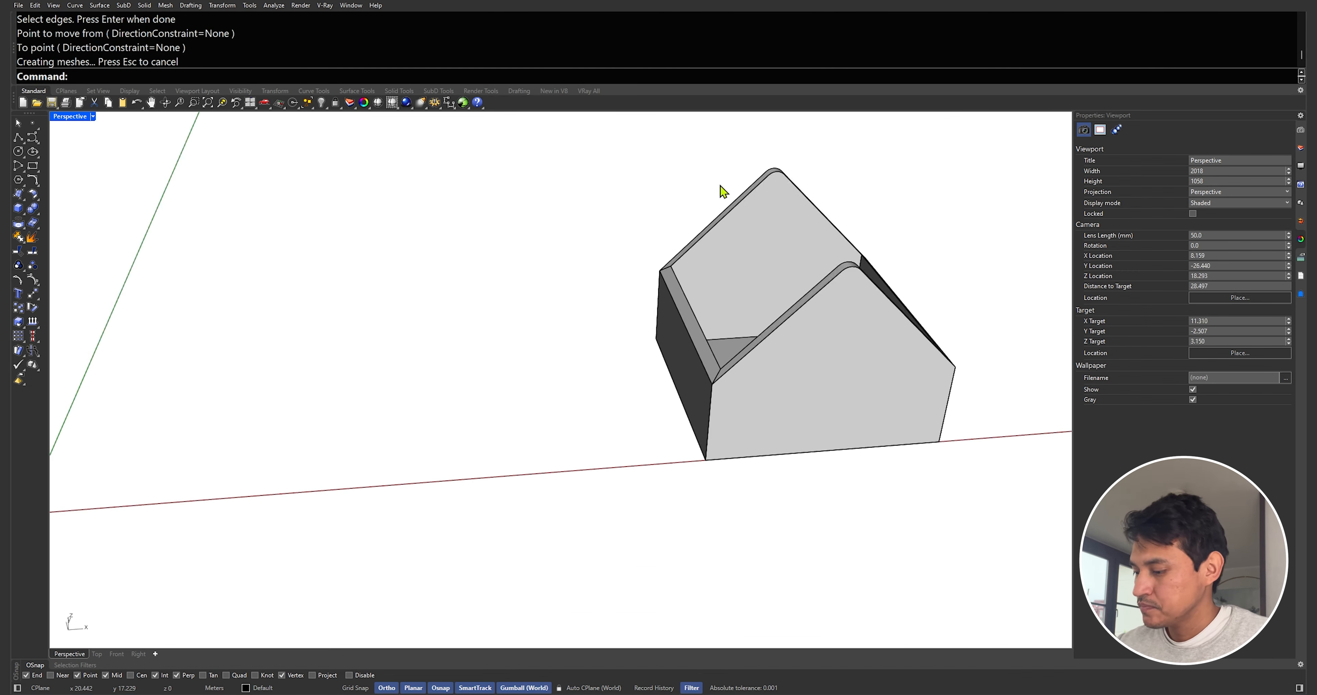
text(h)
key(Return)
scroll(787, 264, down, 5)
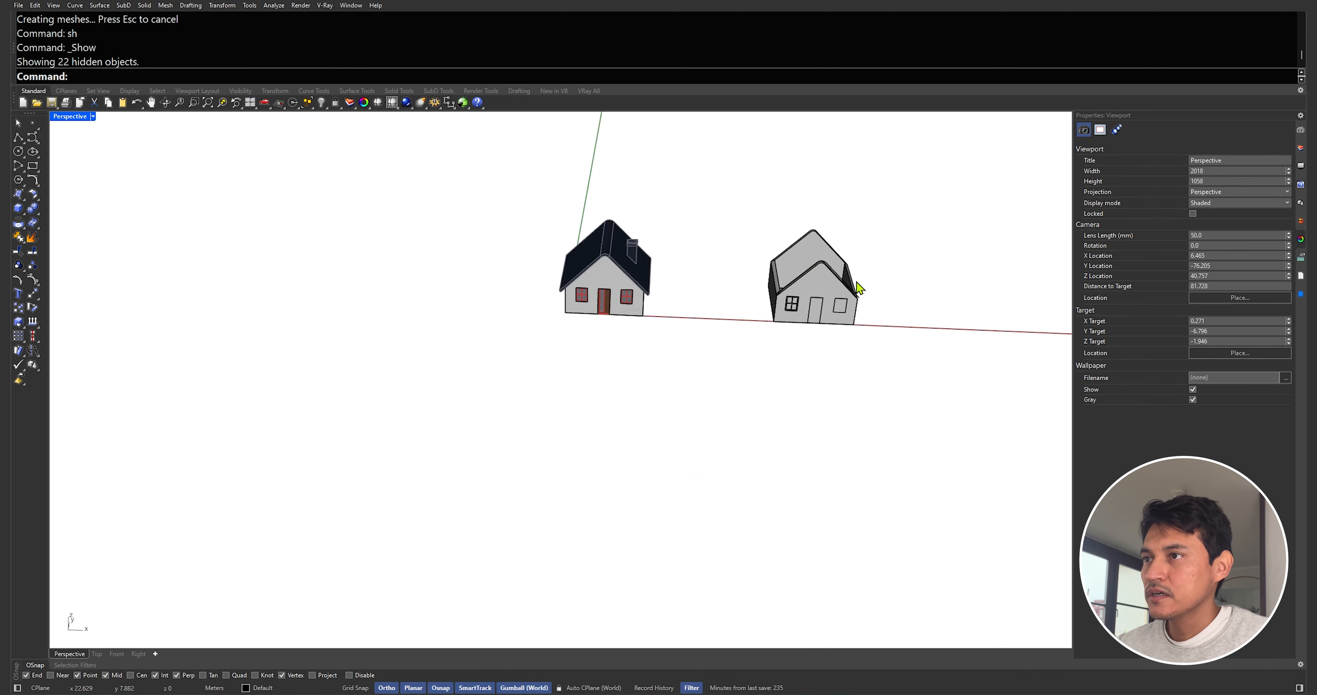
Extrude the filleted roof curve along the house depth to the back gable corner and delete the curve
scroll(785, 258, up, 6)
right_drag(784, 259, 623, 244)
scroll(587, 219, up, 3)
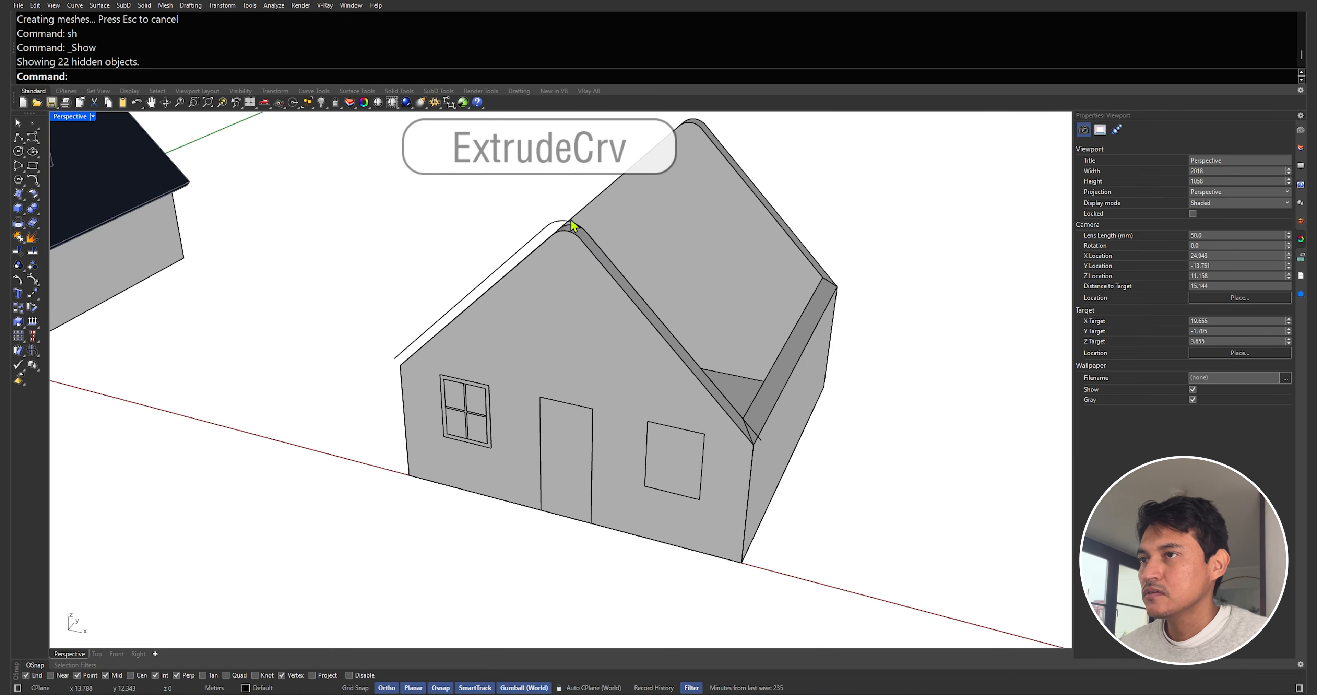
scroll(571, 219, up, 2)
click(561, 223)
text(extrudecrv)
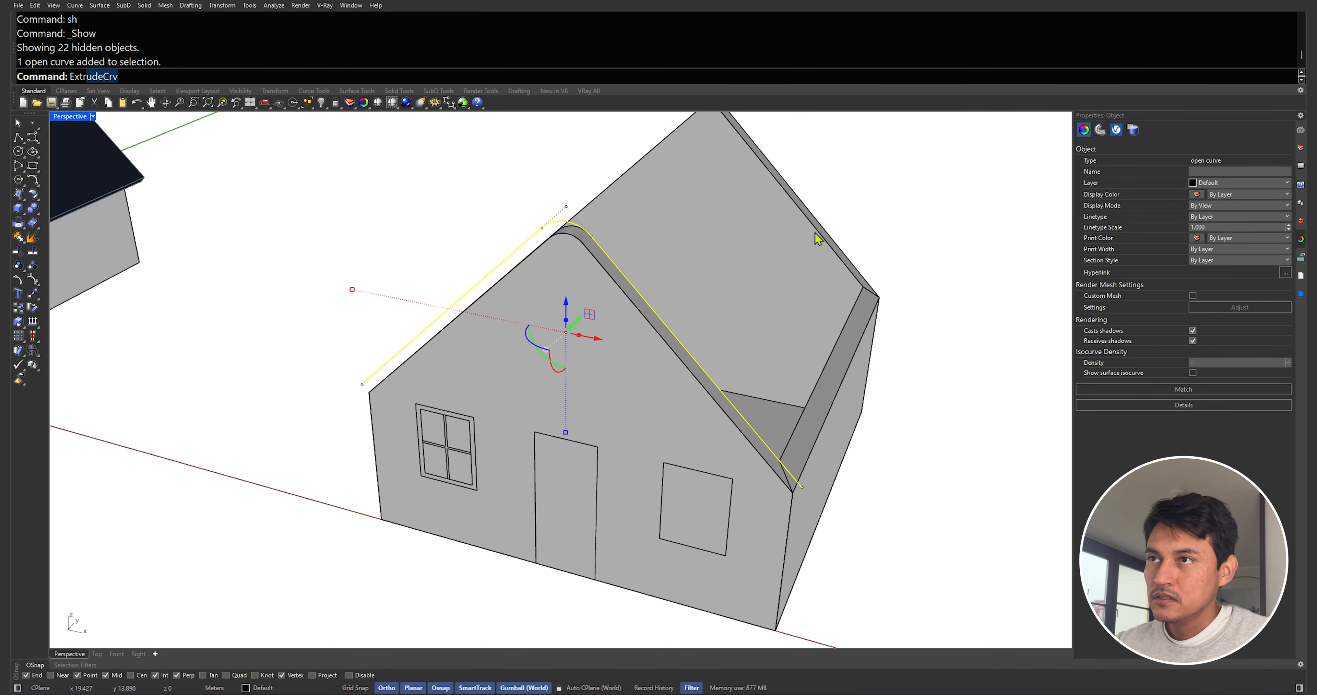
key(Return)
click(883, 292)
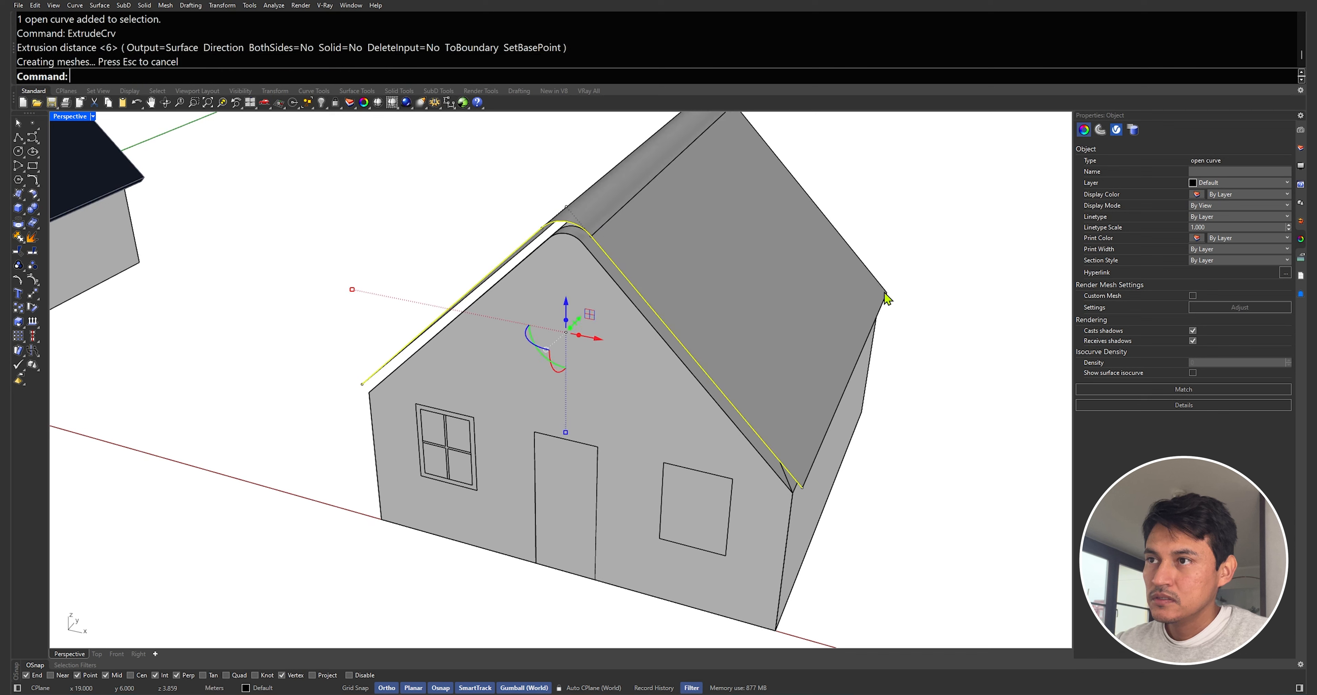
key(Delete)
Thicken the roof surface with OffsetSrf into a solid 0.15 thick, flipping the offset direction
right_drag(702, 299, 673, 285)
click(673, 284)
text(OffsetSrf)
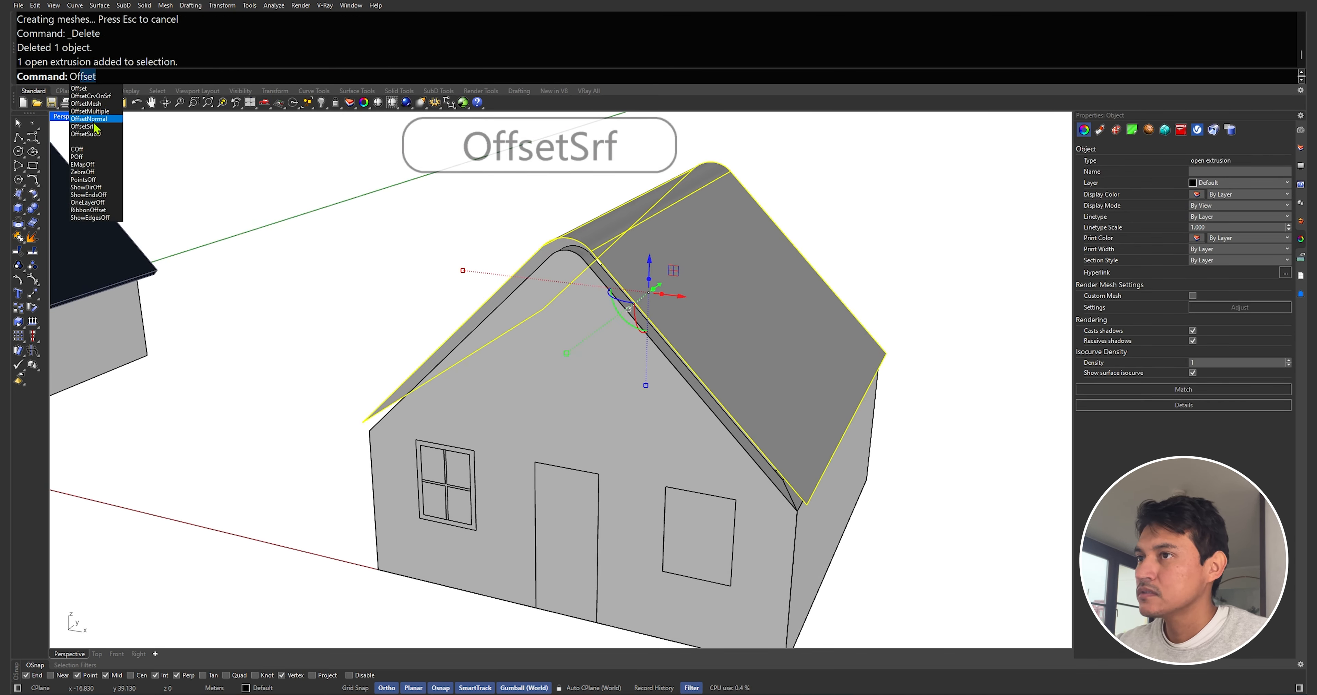
key(Return)
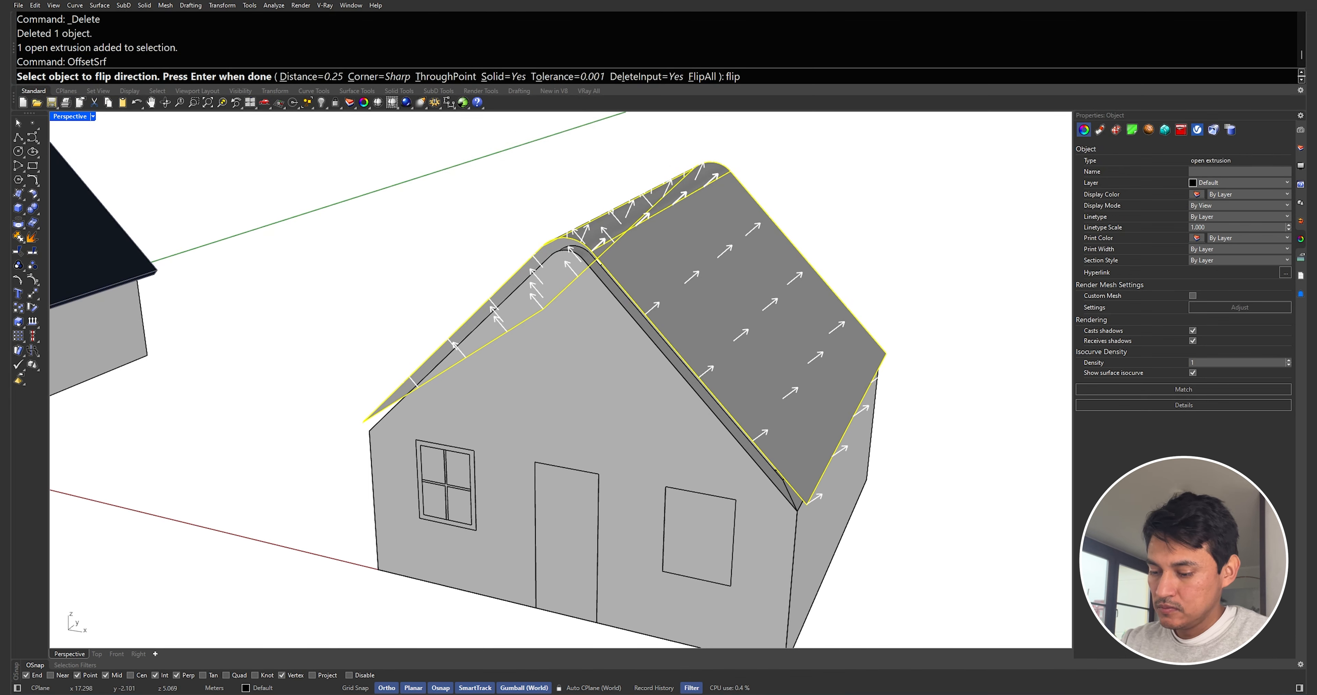
key(Return)
text(0.15)
key(Return)
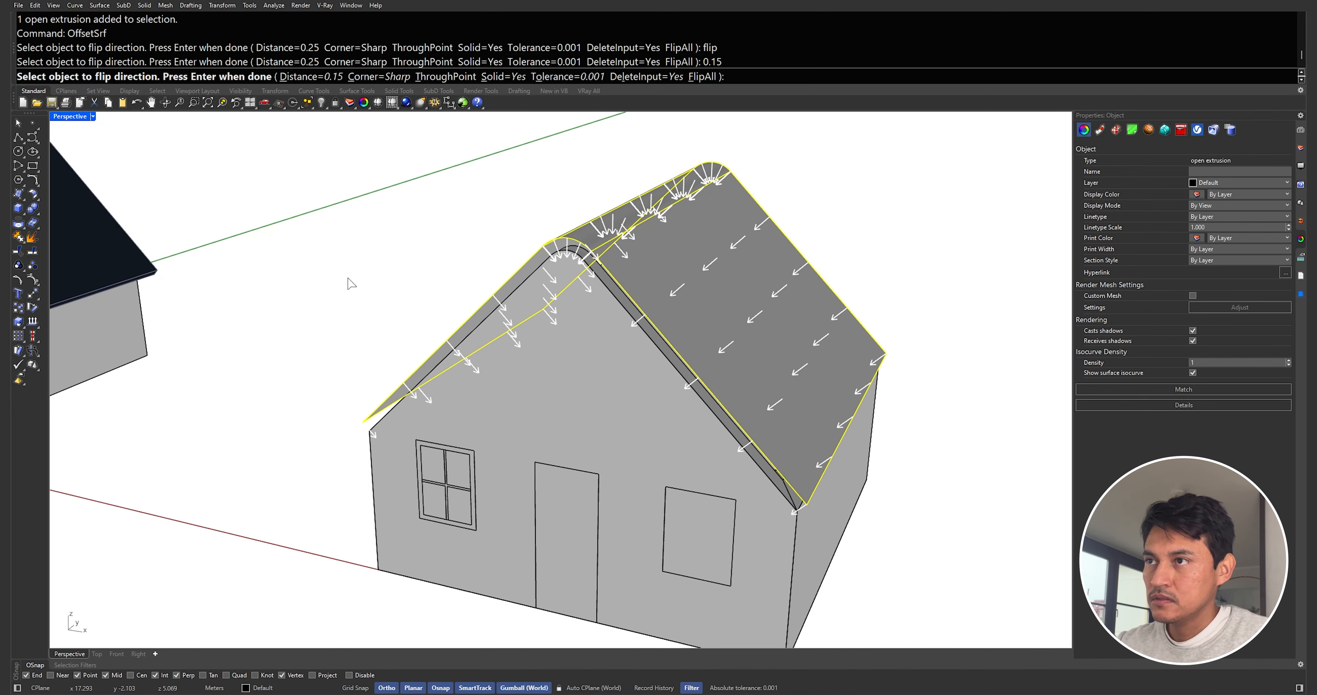
key(Return)
Explode the thickened roof solid into separate surfaces
key(Escape)
right_drag(400, 267, 509, 329)
scroll(509, 329, up, 4)
click(536, 227)
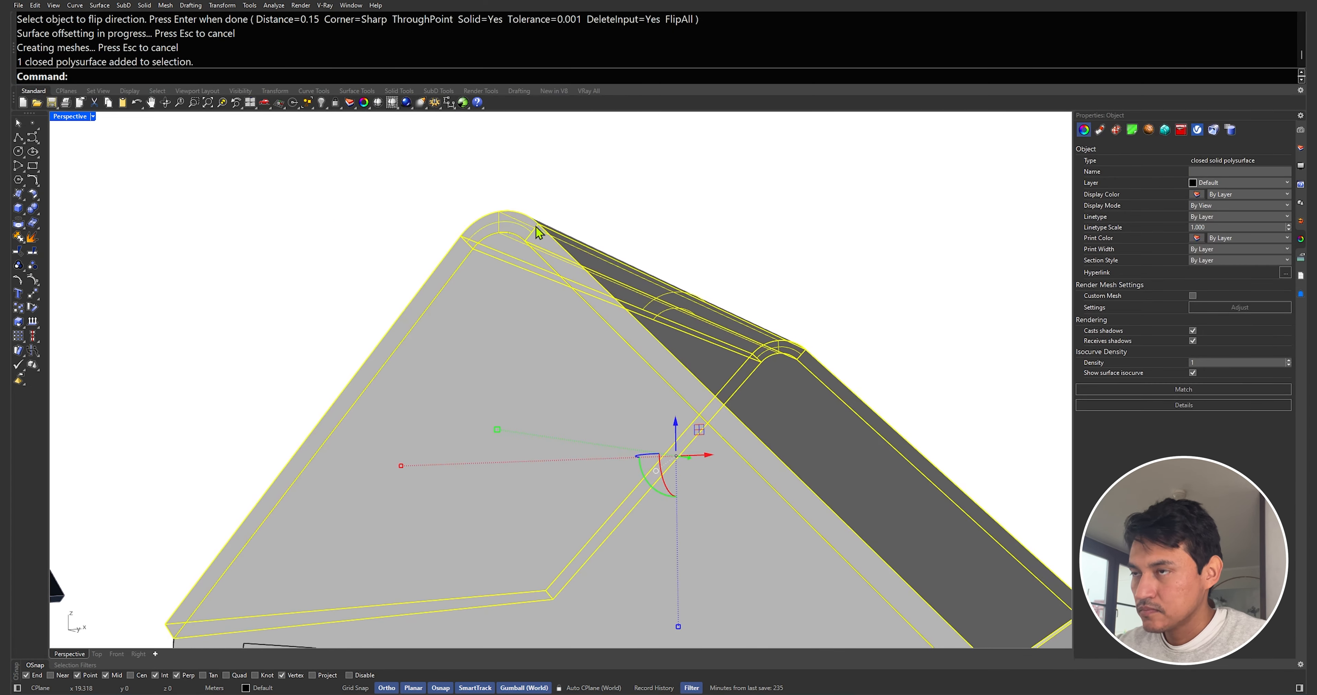
key(Return)
scroll(552, 236, down, 6)
right_drag(534, 233, 549, 179)
click(552, 176)
text(x)
key(Return)
Delete the roof's end faces at both gable ends
click(529, 189)
key(Delete)
click(505, 199)
key(Delete)
scroll(572, 207, down, 5)
right_drag(659, 215, 503, 230)
scroll(532, 230, down, 2)
scroll(408, 286, up, 10)
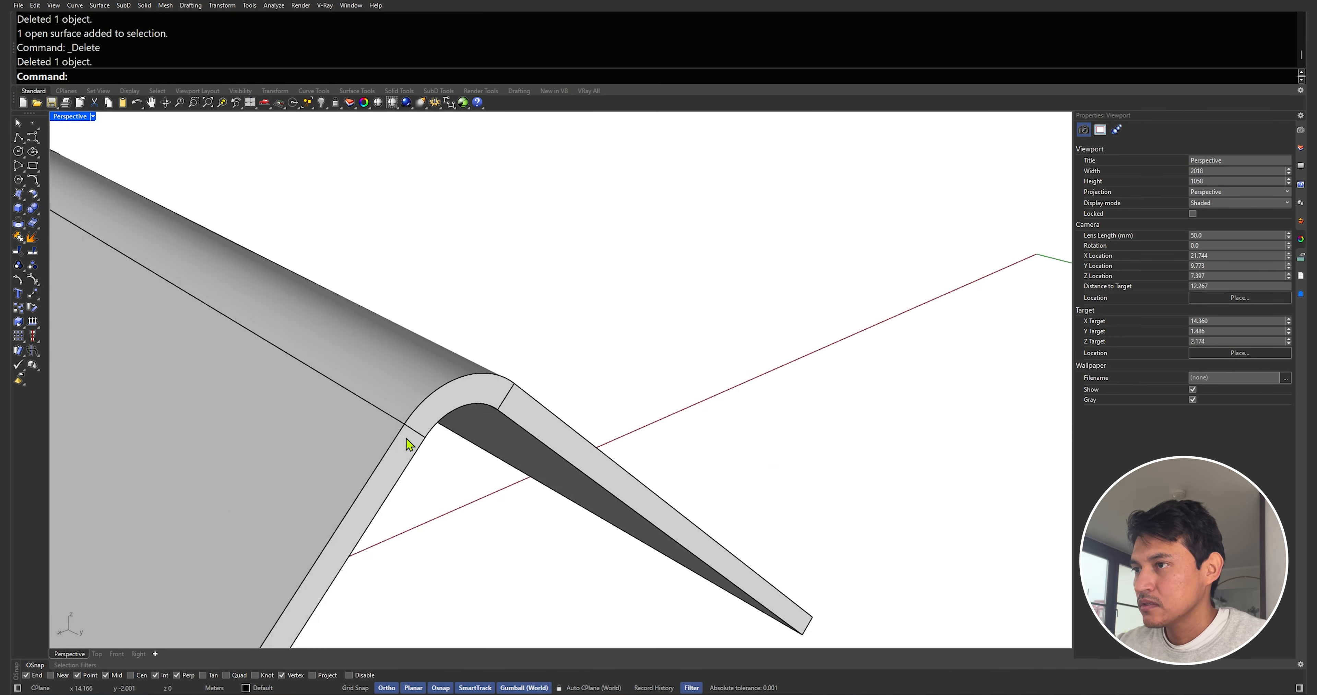
click(408, 441)
key(Delete)
click(485, 396)
key(Delete)
click(514, 399)
key(Delete)
Join the eight remaining roof surfaces into one polysurface
scroll(514, 399, down, 12)
drag(280, 307, 634, 562)
right_drag(562, 500, 524, 409)
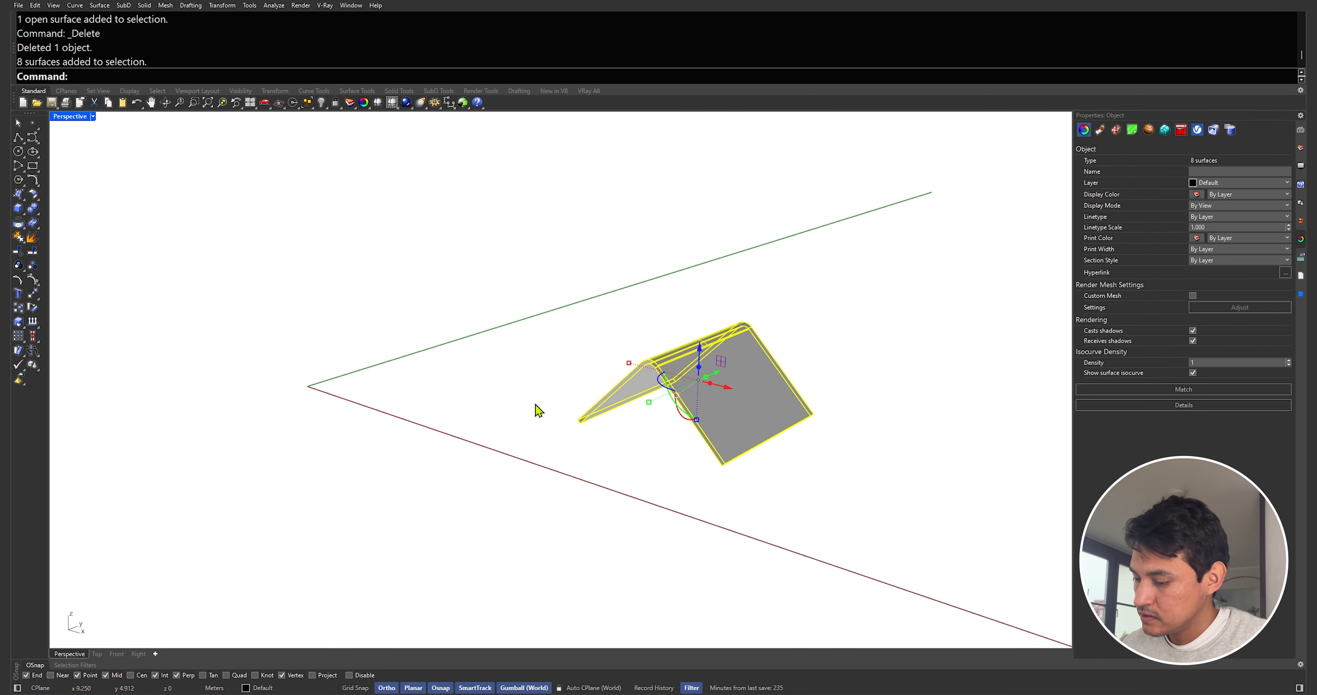
key(Return)
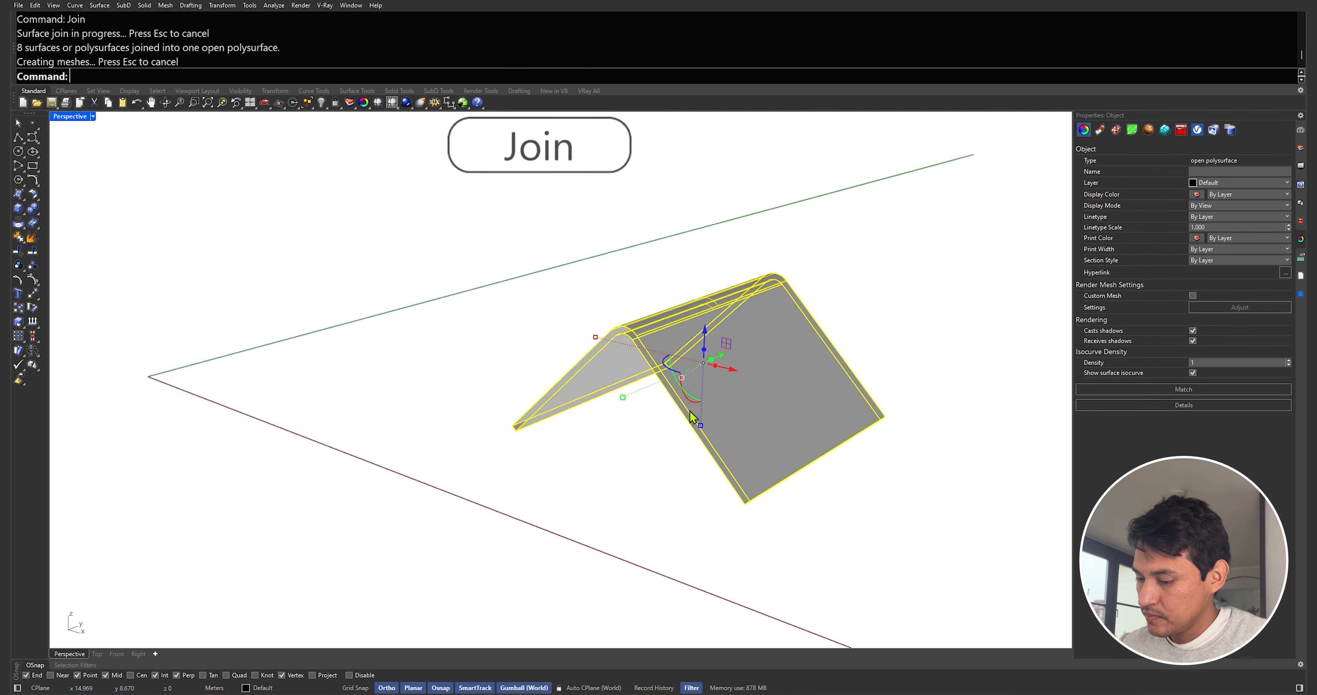
Cap the joined roof's open ends and show all hidden objects again
scroll(691, 416, up, 3)
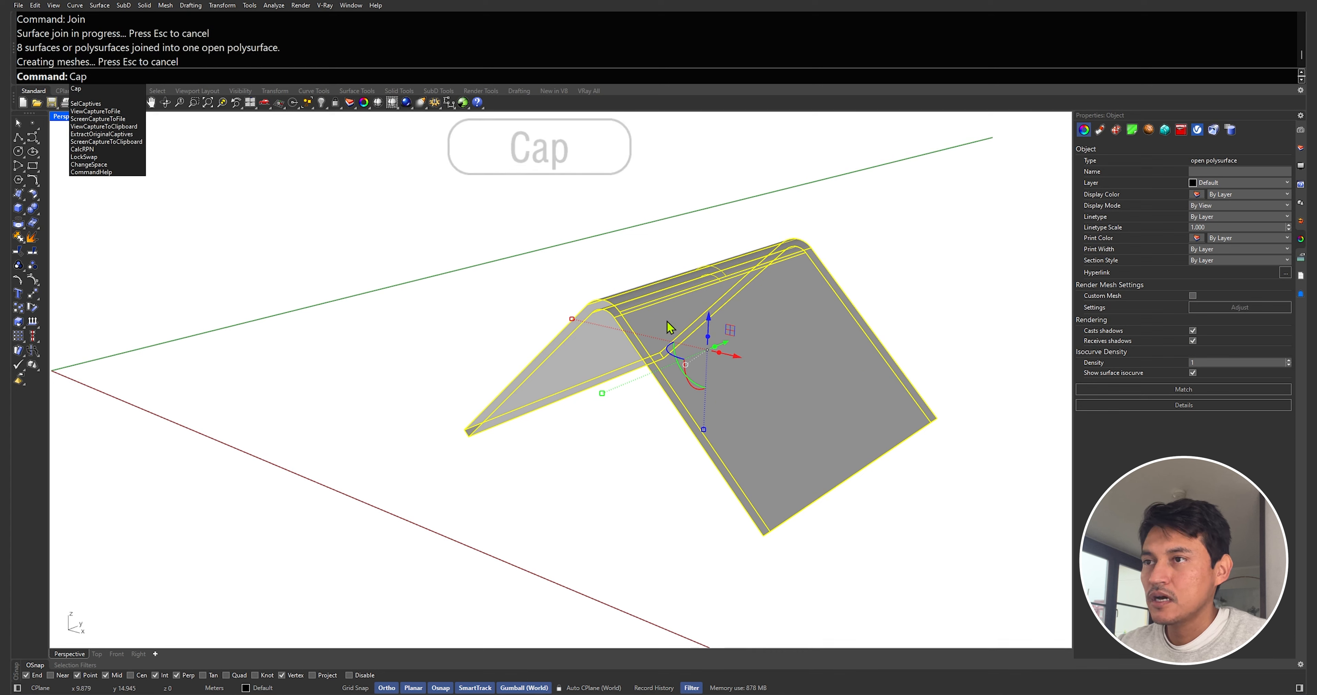
key(Return)
key(Escape)
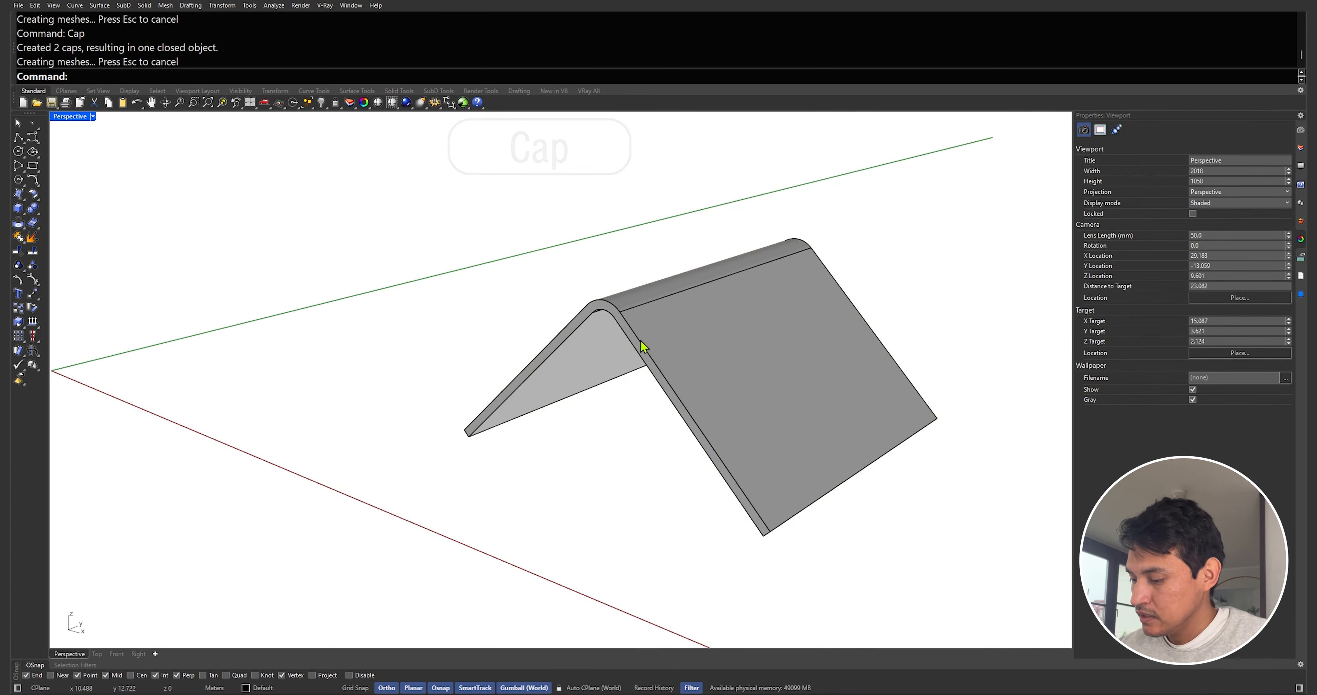
text(sh)
key(Return)
PushPull the roof's front gable end face outward about 0.2 to form an overhang
text(P)
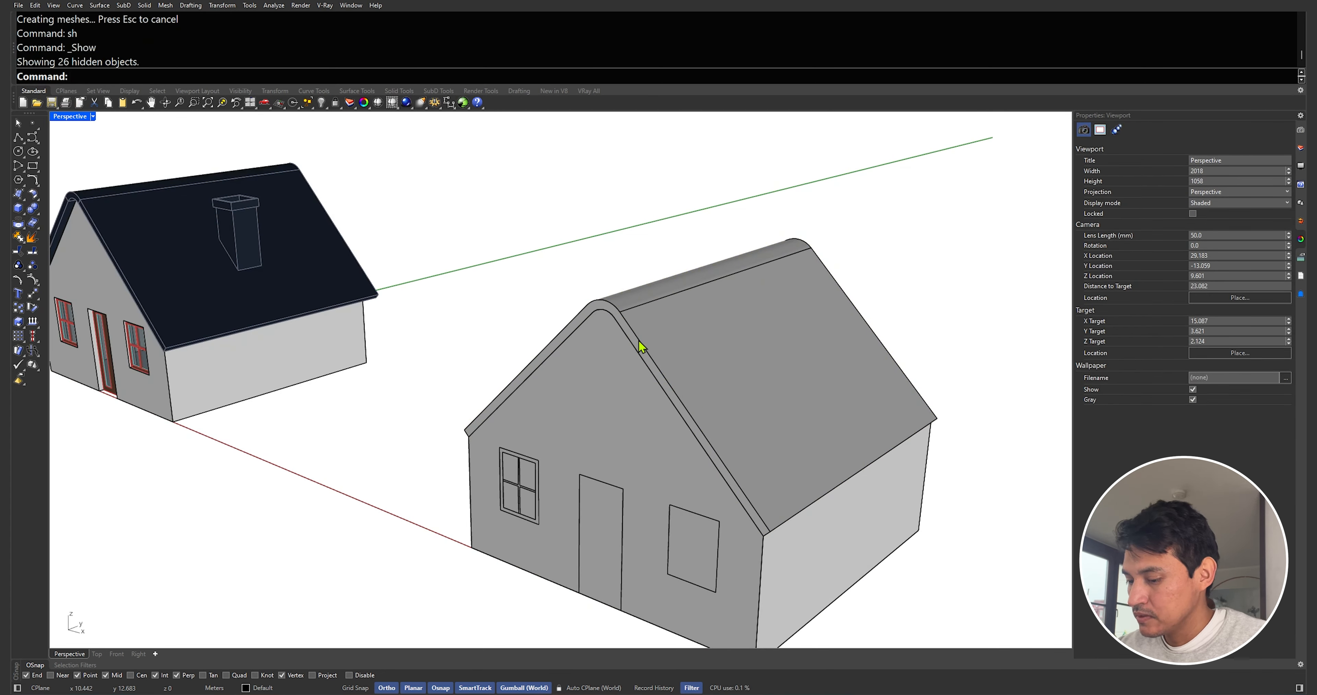
text(ushPull)
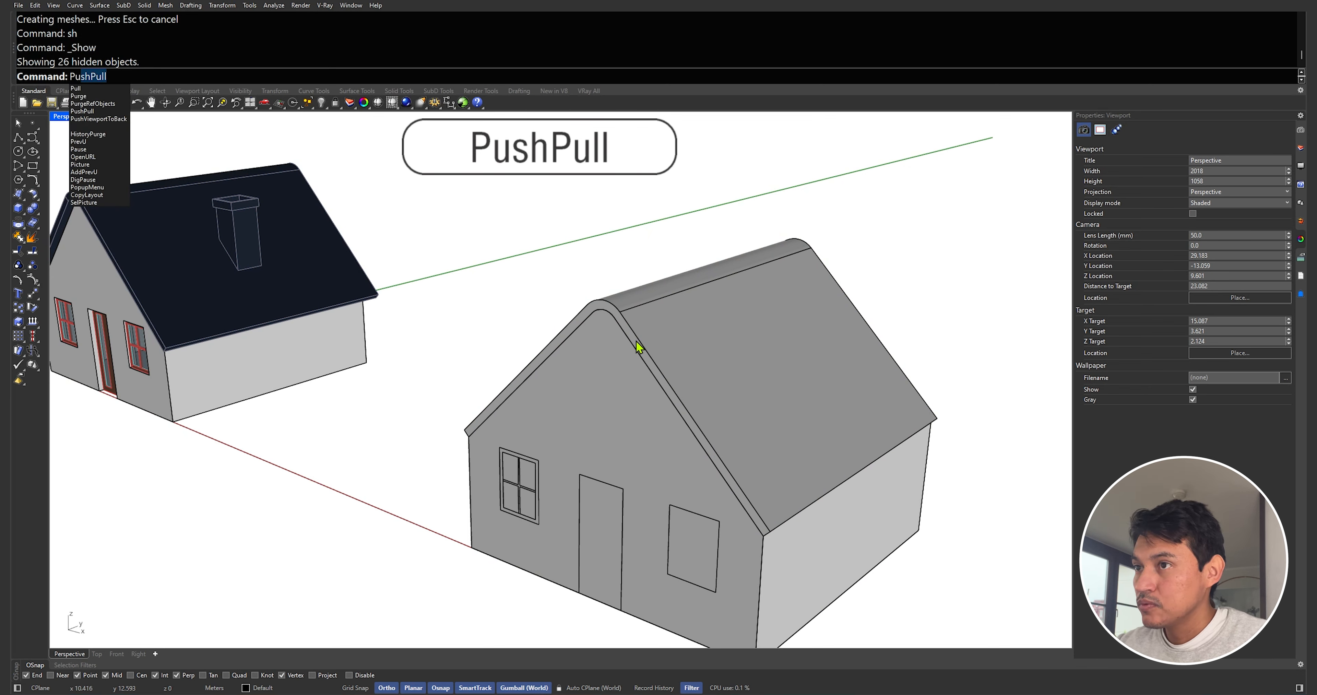
key(Return)
scroll(617, 317, up, 3)
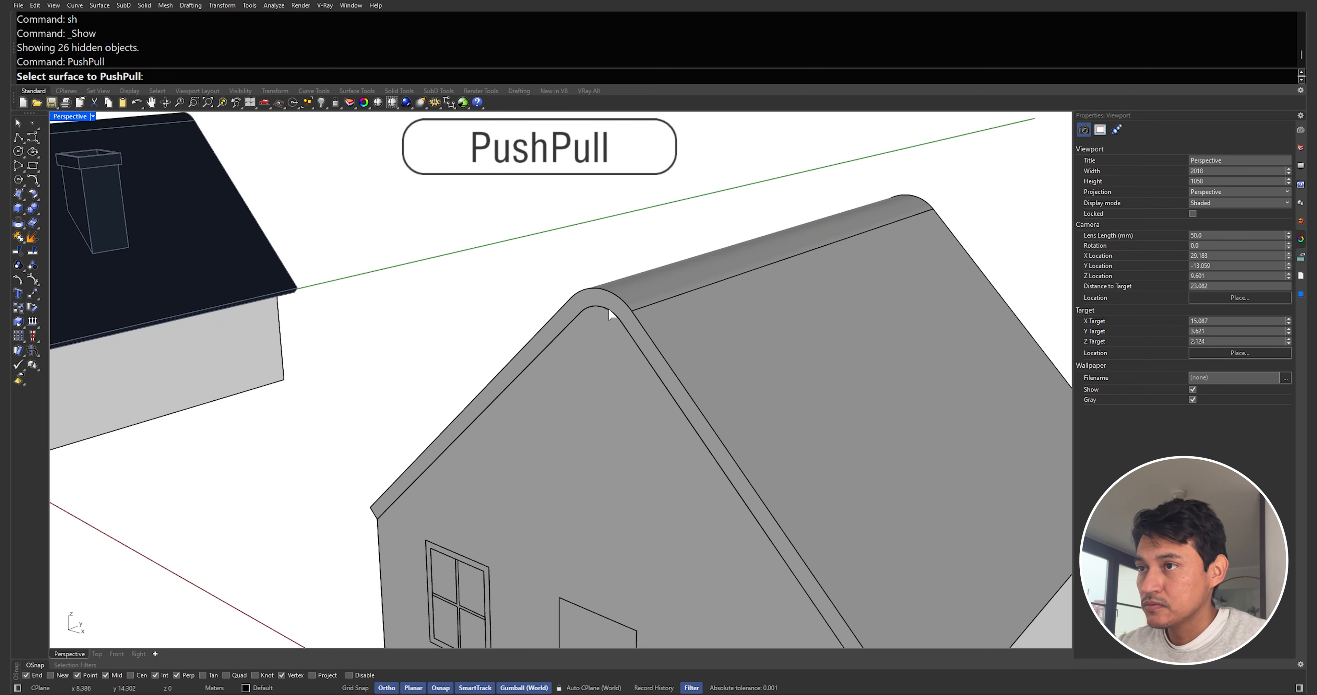
click(609, 310)
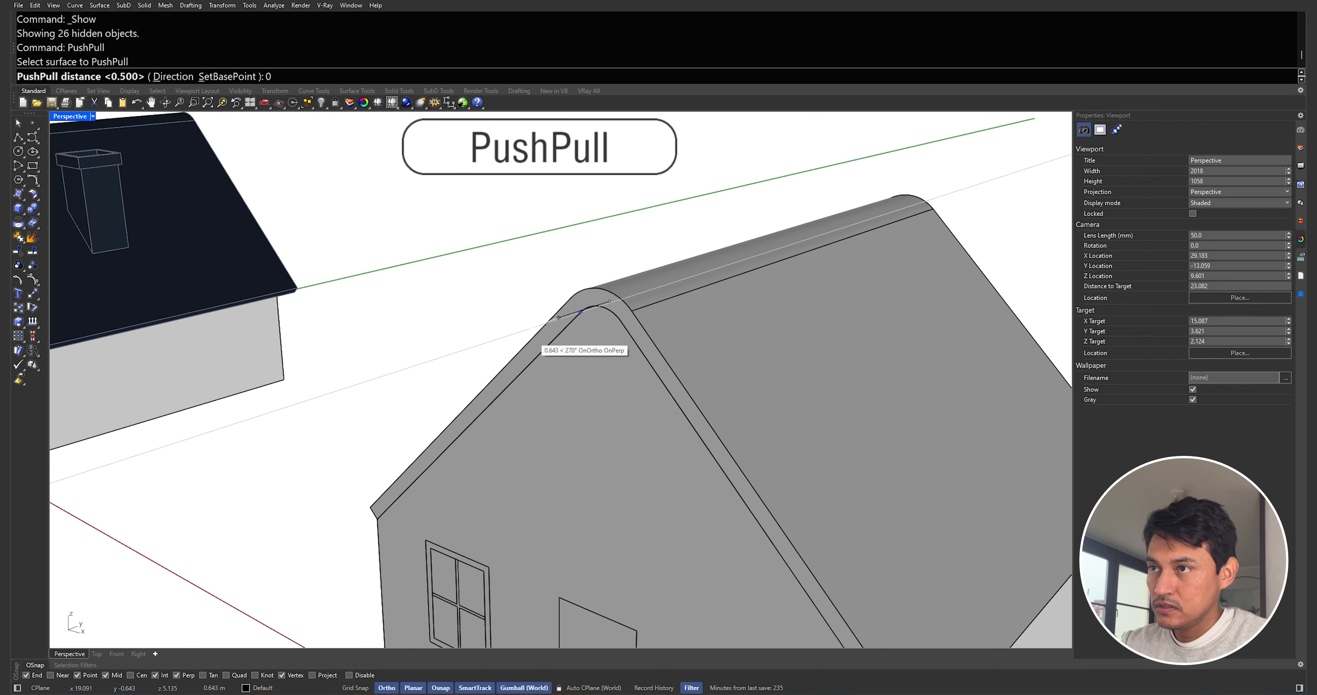
click(530, 336)
scroll(530, 336, down, 3)
right_drag(529, 336, 562, 322)
scroll(567, 316, up, 5)
key(Return)
PushPull the roof's back gable end face outward 0.2
click(631, 338)
click(631, 338)
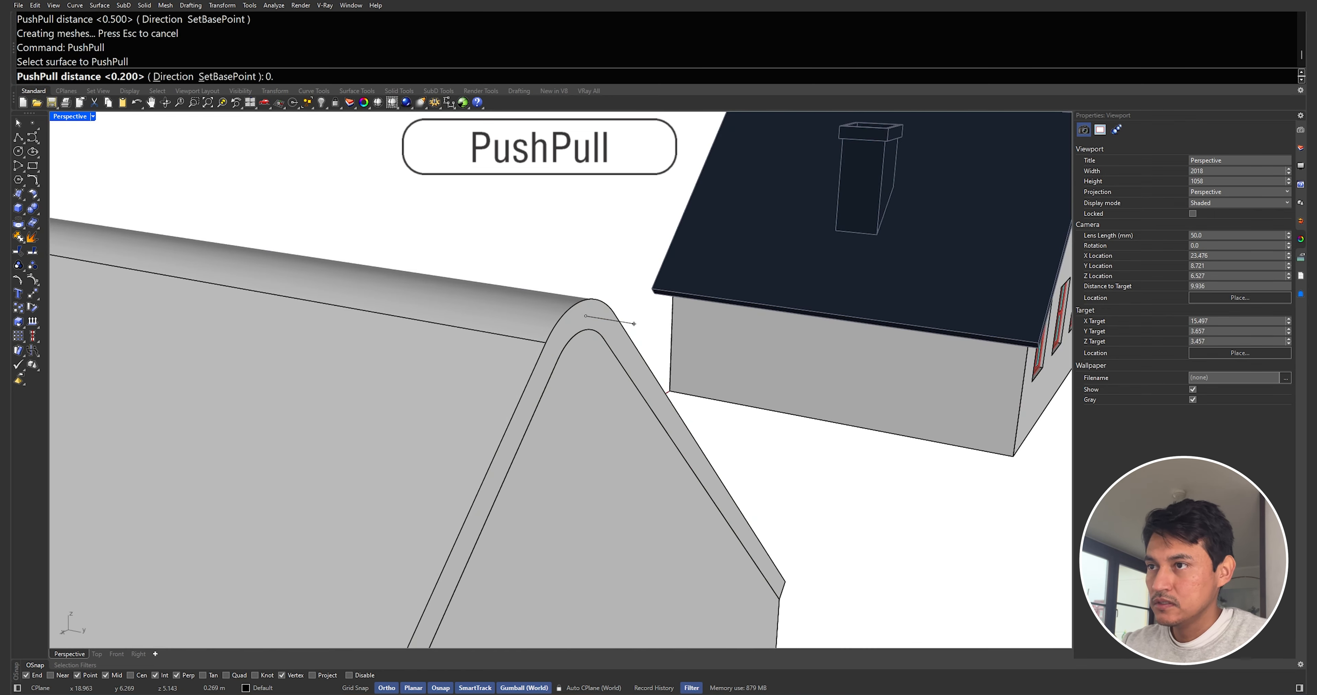
right_drag(623, 352, 554, 300)
scroll(391, 225, up, 5)
key(Return)
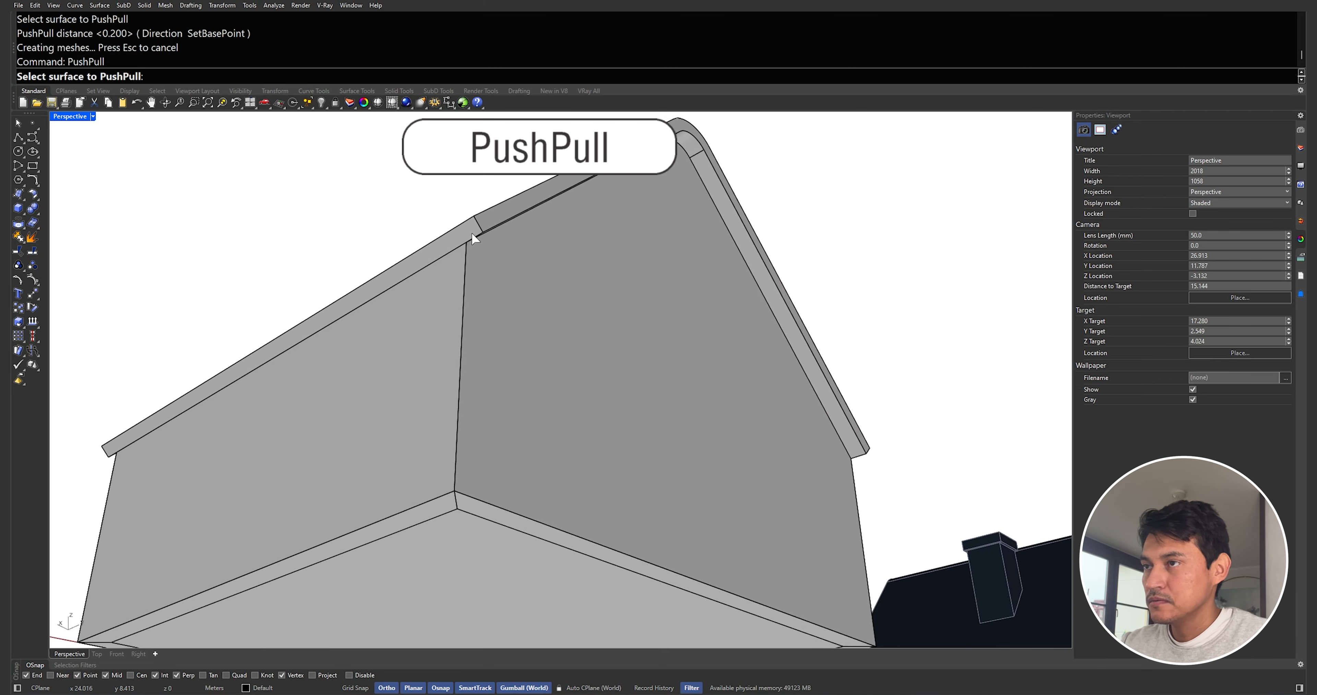
PushPull one of the roof's eave faces outward 0.2
click(469, 230)
click(450, 259)
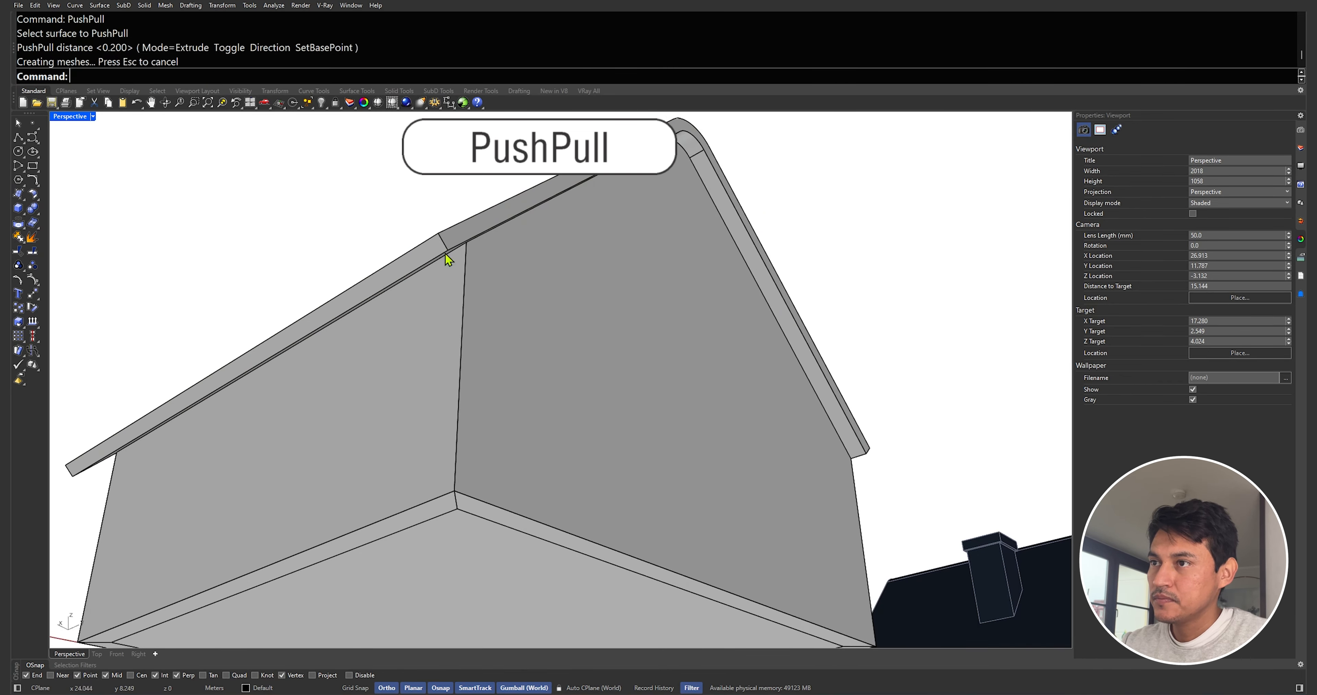
right_drag(450, 258, 396, 285)
key(Return)
PushPull the other roof eave face 0.5
click(583, 323)
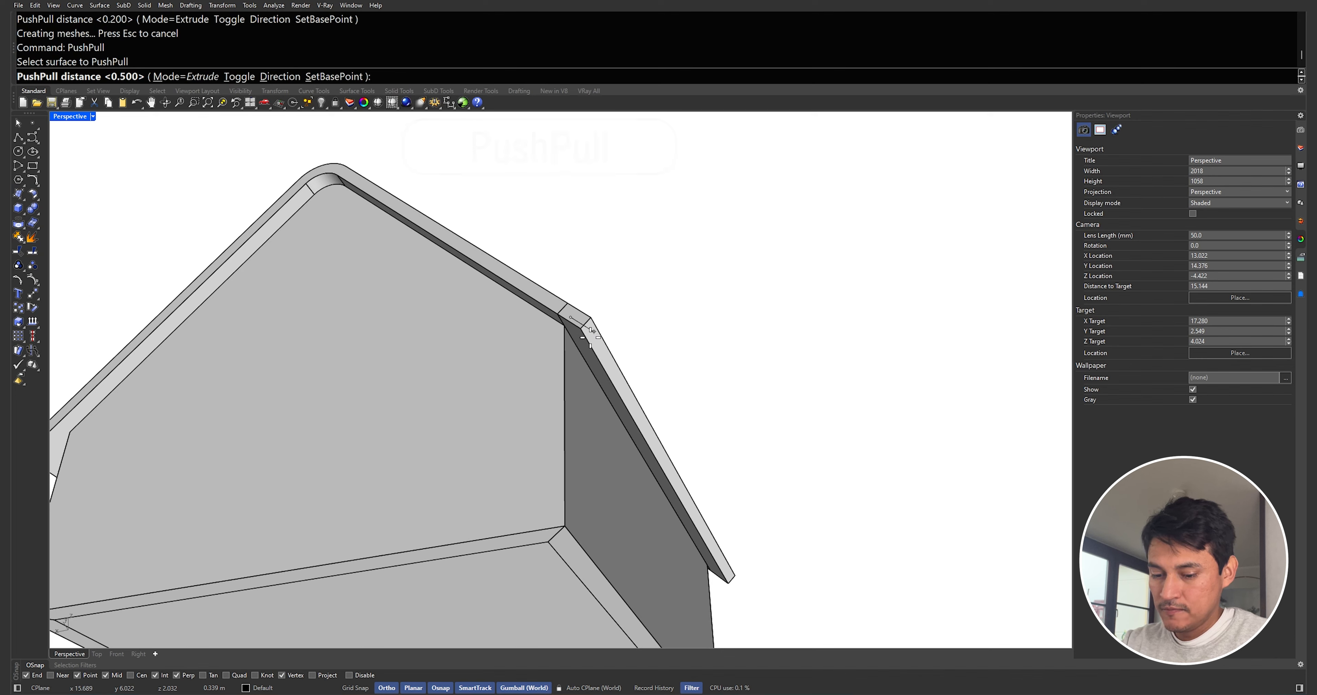
text(0.5)
key(Return)
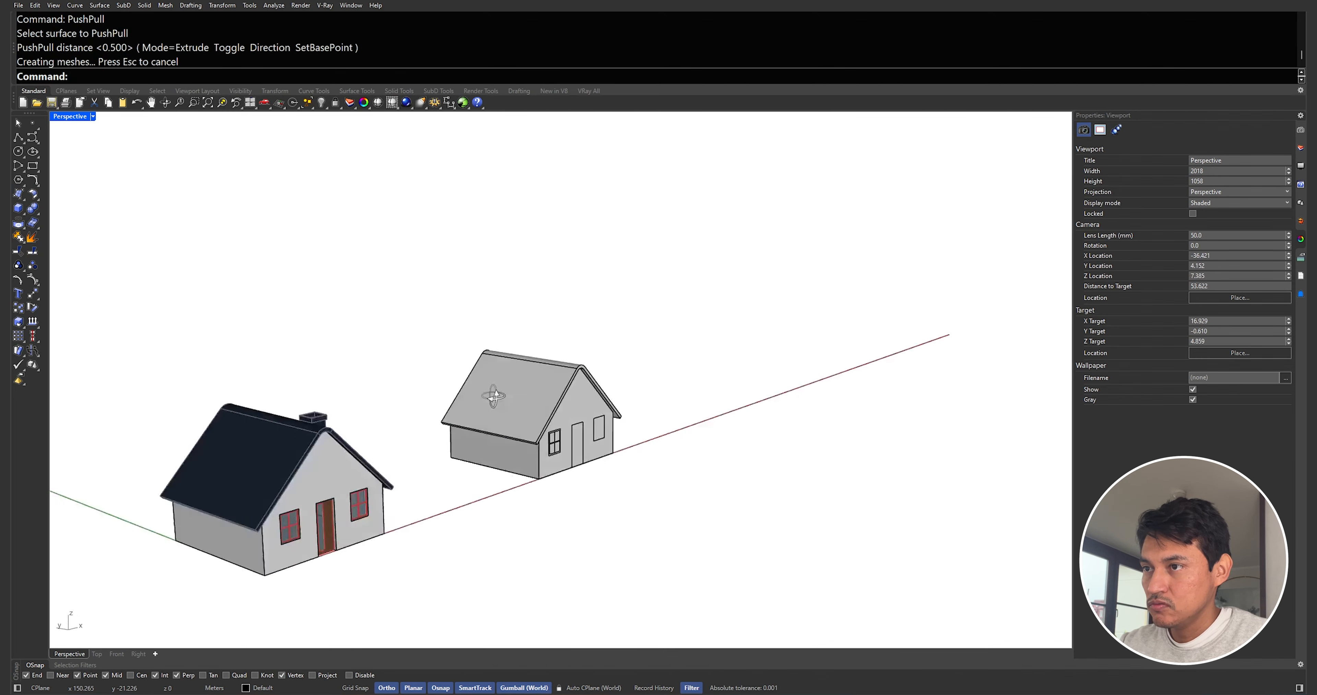
Assign the roof solid to the Roof layer
click(597, 391)
click(1237, 183)
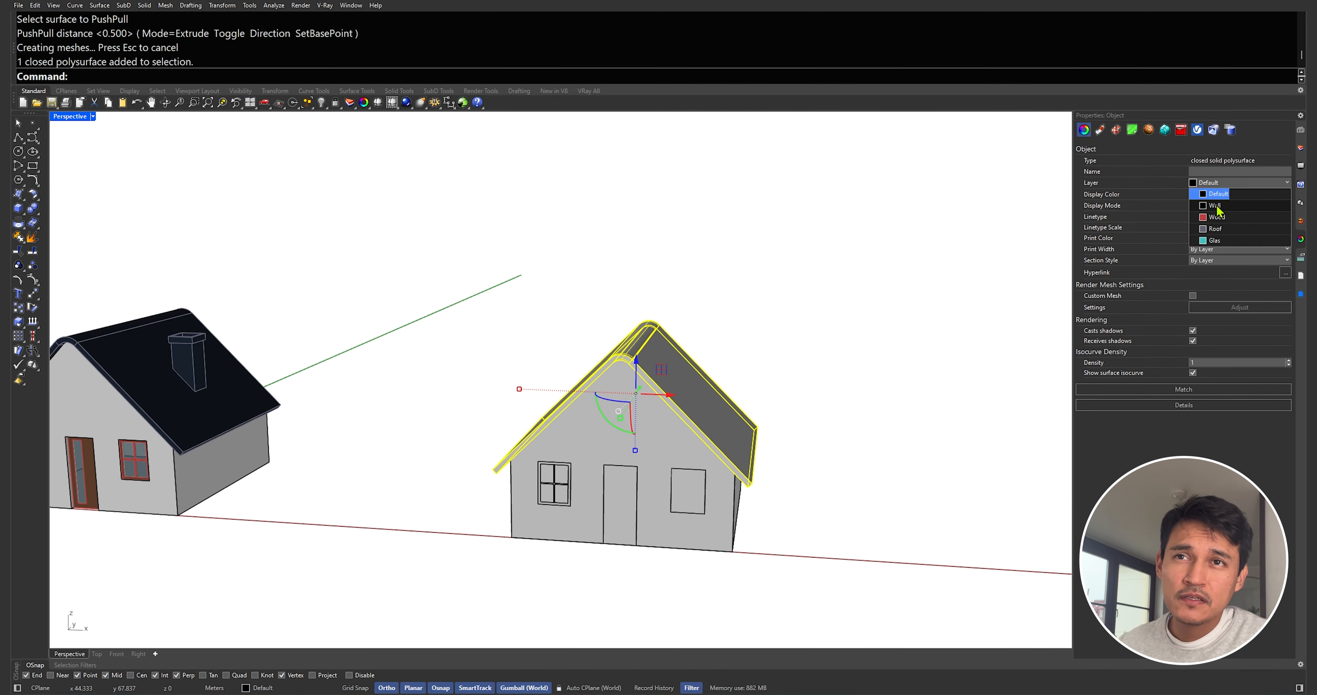
click(1216, 231)
click(925, 305)
right_drag(889, 312, 767, 339)
scroll(590, 490, up, 5)
scroll(546, 464, up, 8)
scroll(613, 391, down, 3)
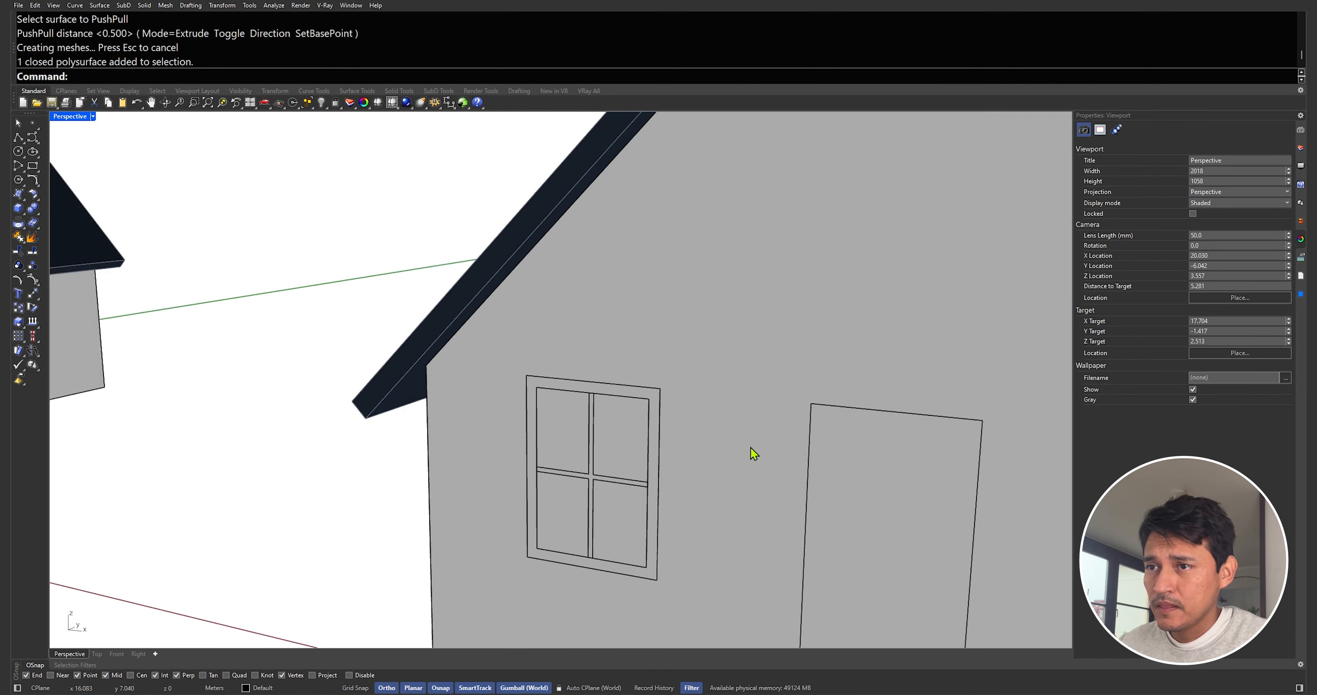
scroll(739, 444, down, 6)
right_drag(741, 439, 800, 447)
click(840, 408)
scroll(894, 485, down, 8)
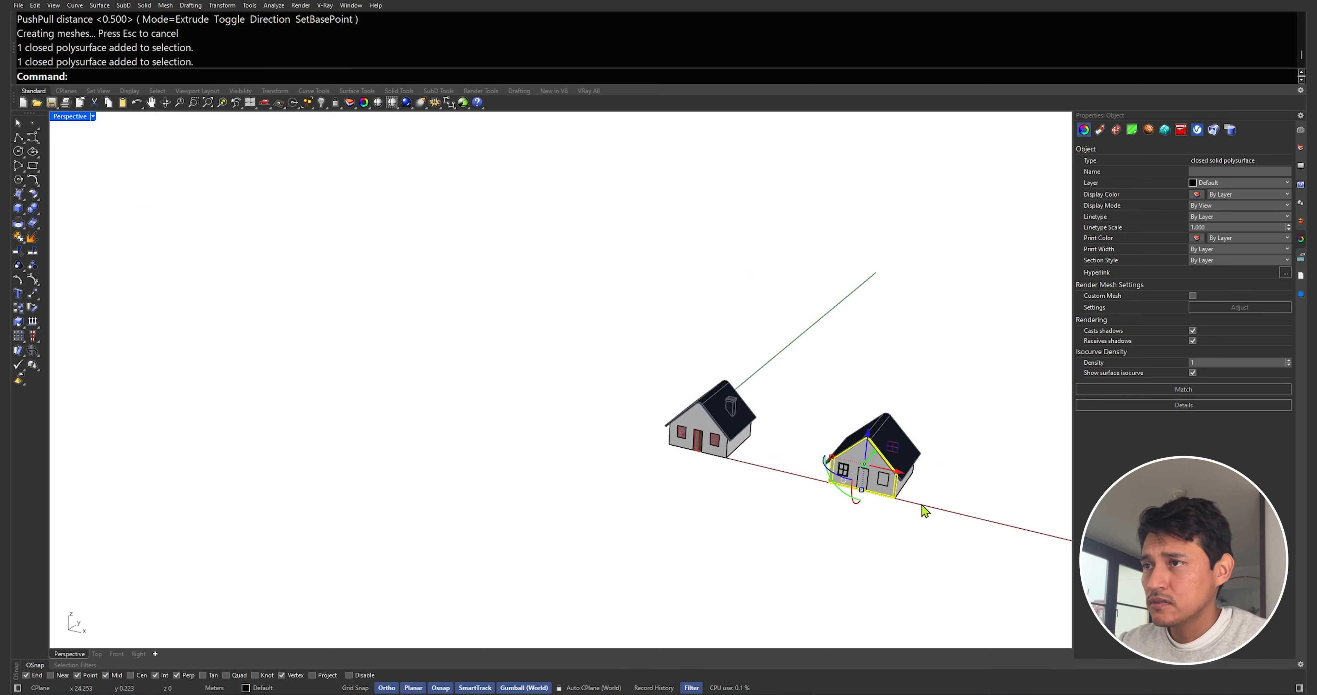
scroll(858, 493, up, 8)
click(858, 494)
right_drag(858, 494, 839, 473)
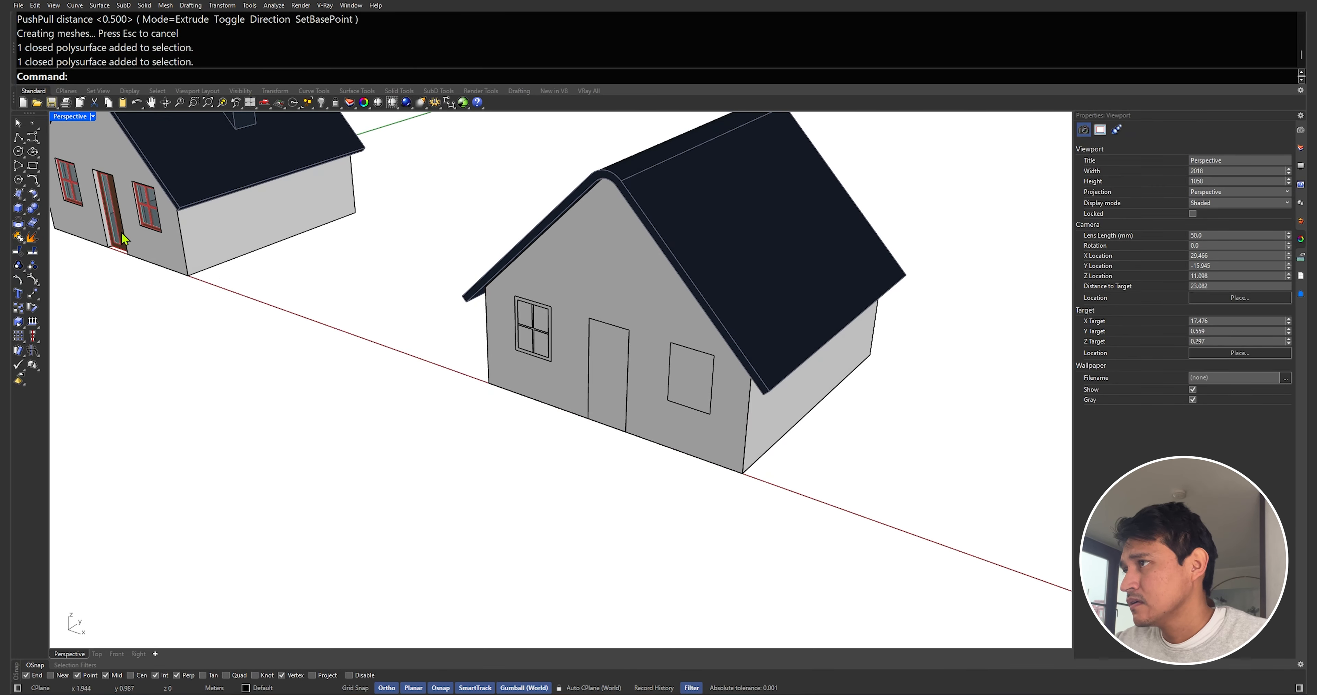
Draw a box over the left window on the front wall, projecting from the wall
click(19, 208)
click(506, 413)
key(Escape)
right_click(520, 359)
click(516, 350)
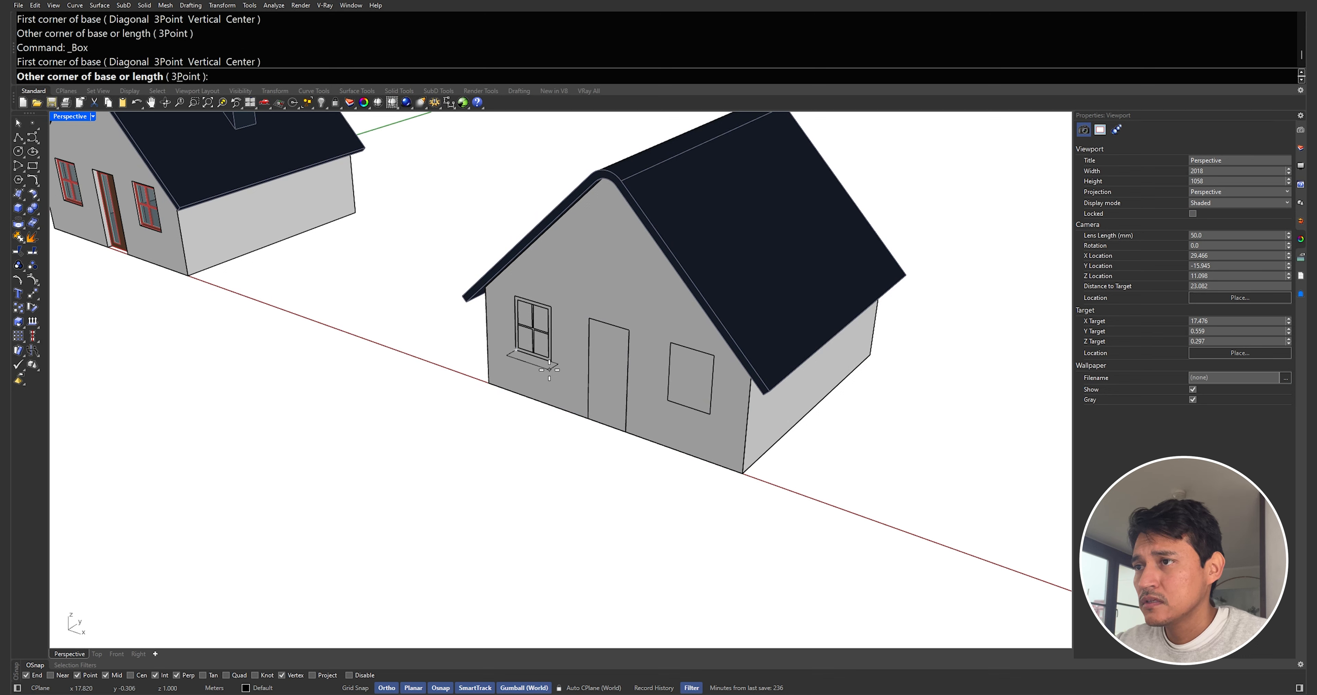
click(549, 364)
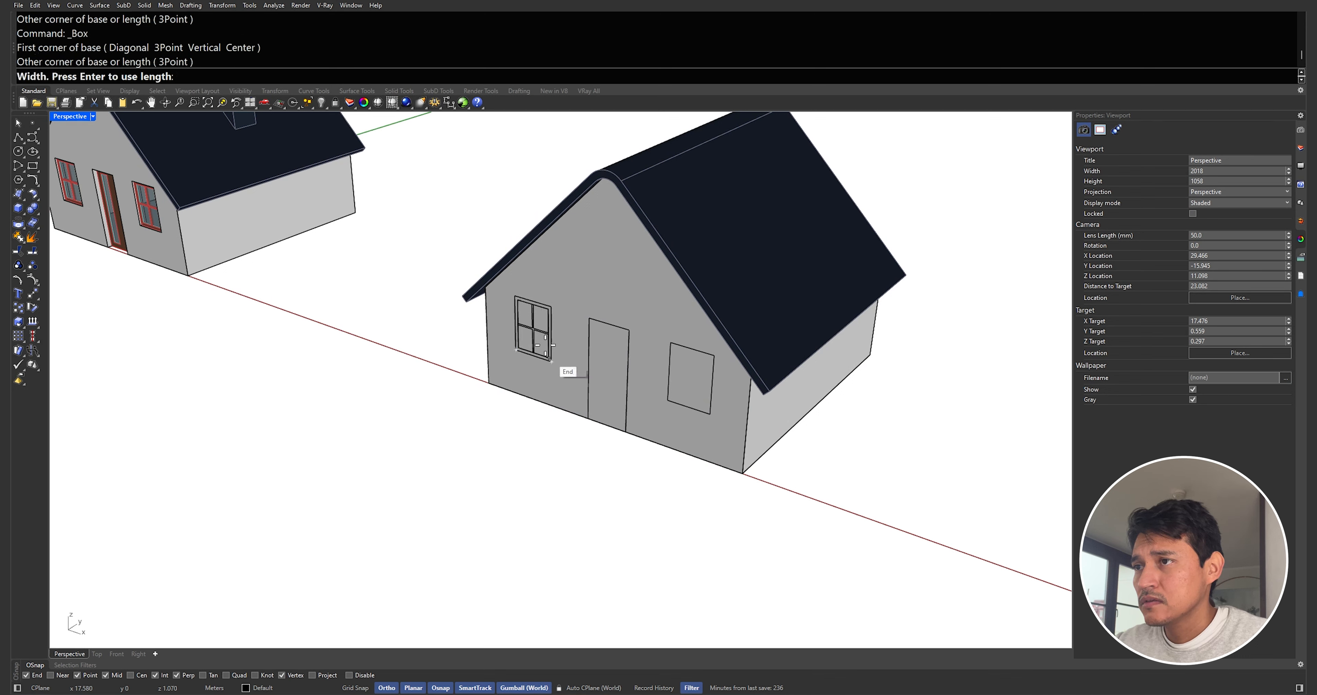
click(462, 358)
click(555, 307)
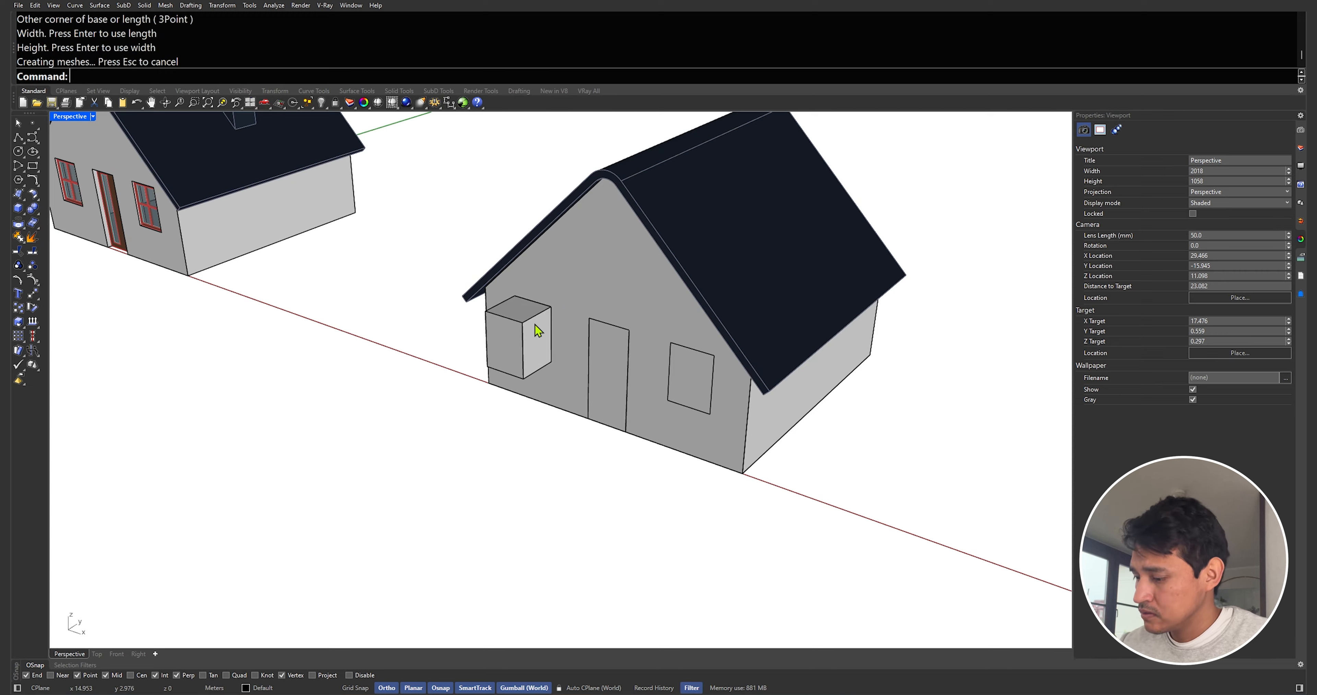
Copy the window box onto the right window and the door
scroll(535, 326, up, 3)
text(Copy)
key(Return)
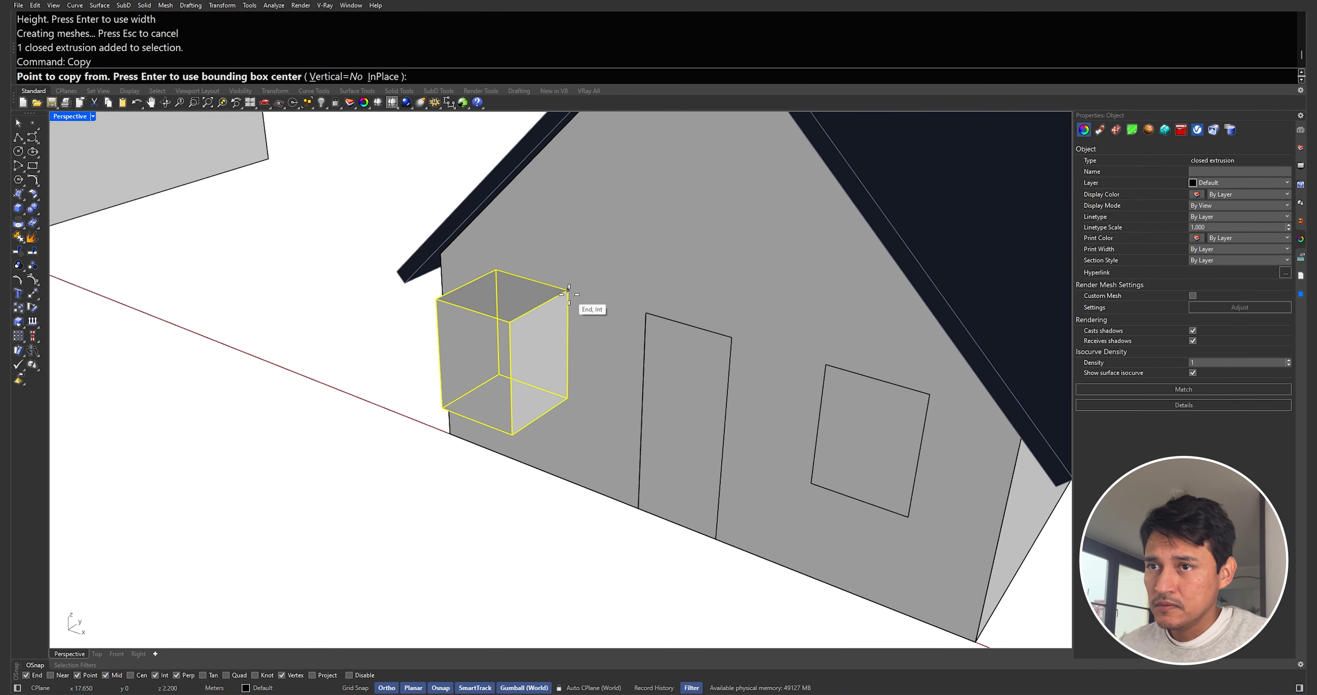
click(568, 290)
click(929, 394)
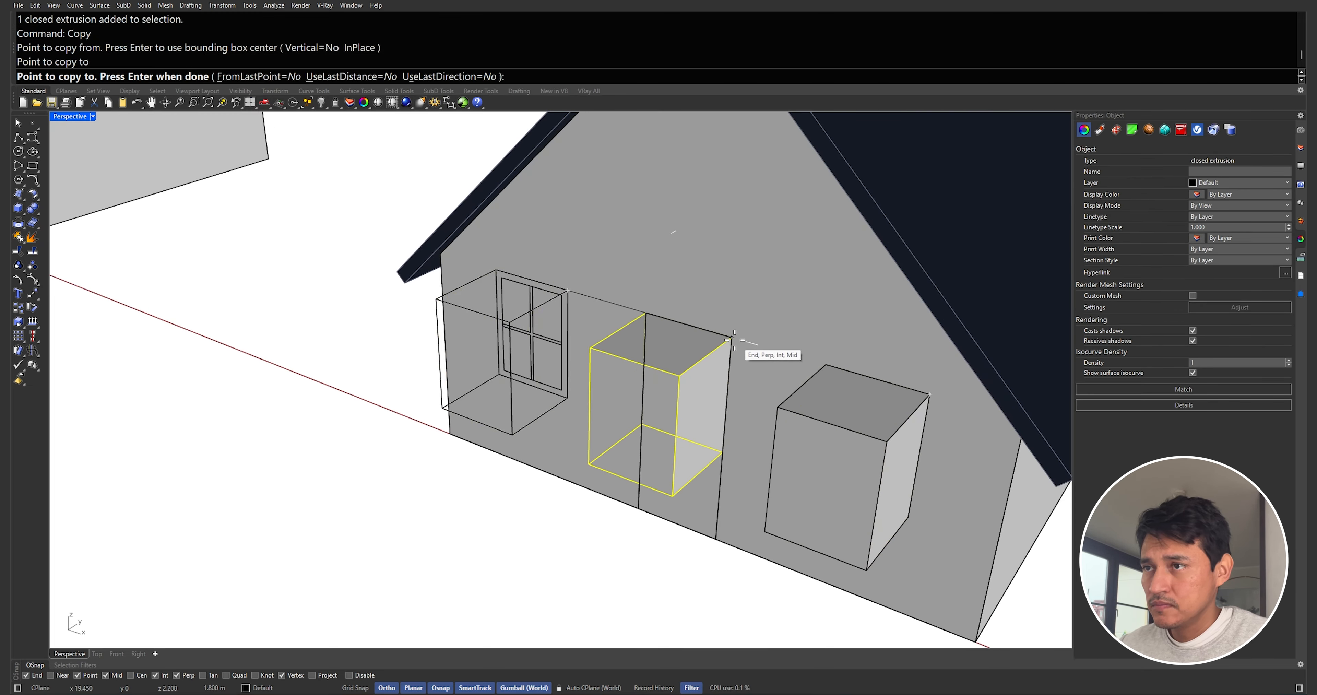
click(730, 337)
key(Return)
Stretch the door's box vertically with Scale1D to the door's height
click(707, 369)
text(sc1)
key(Return)
click(731, 337)
click(722, 452)
click(716, 538)
scroll(716, 538, down, 10)
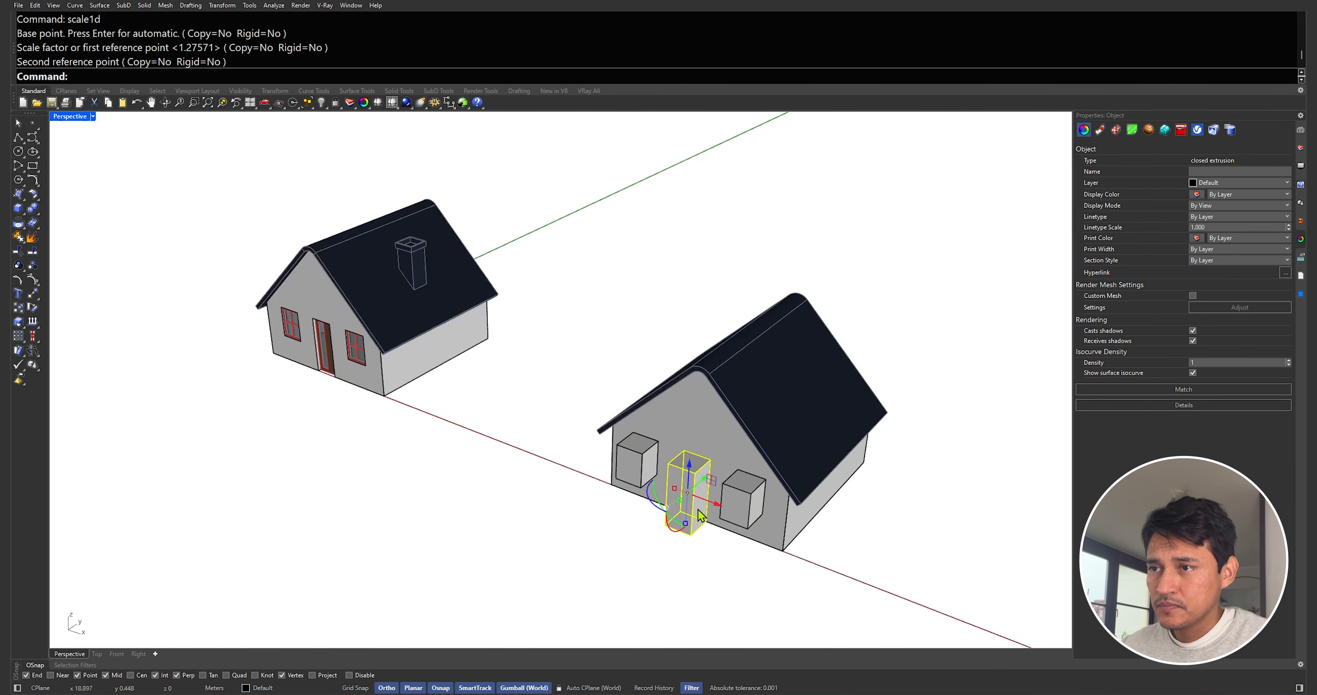
right_drag(716, 539, 680, 536)
shift+click(711, 519)
shift+click(619, 473)
drag(683, 503, 690, 500)
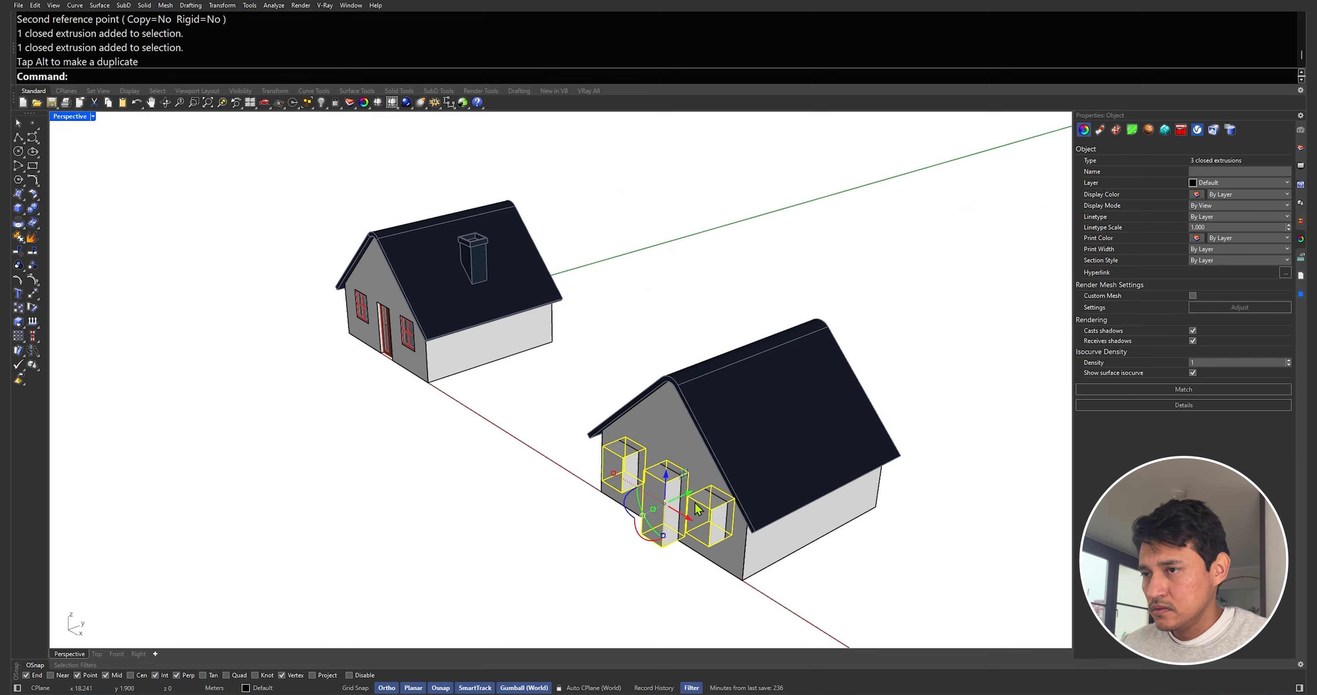
key(Escape)
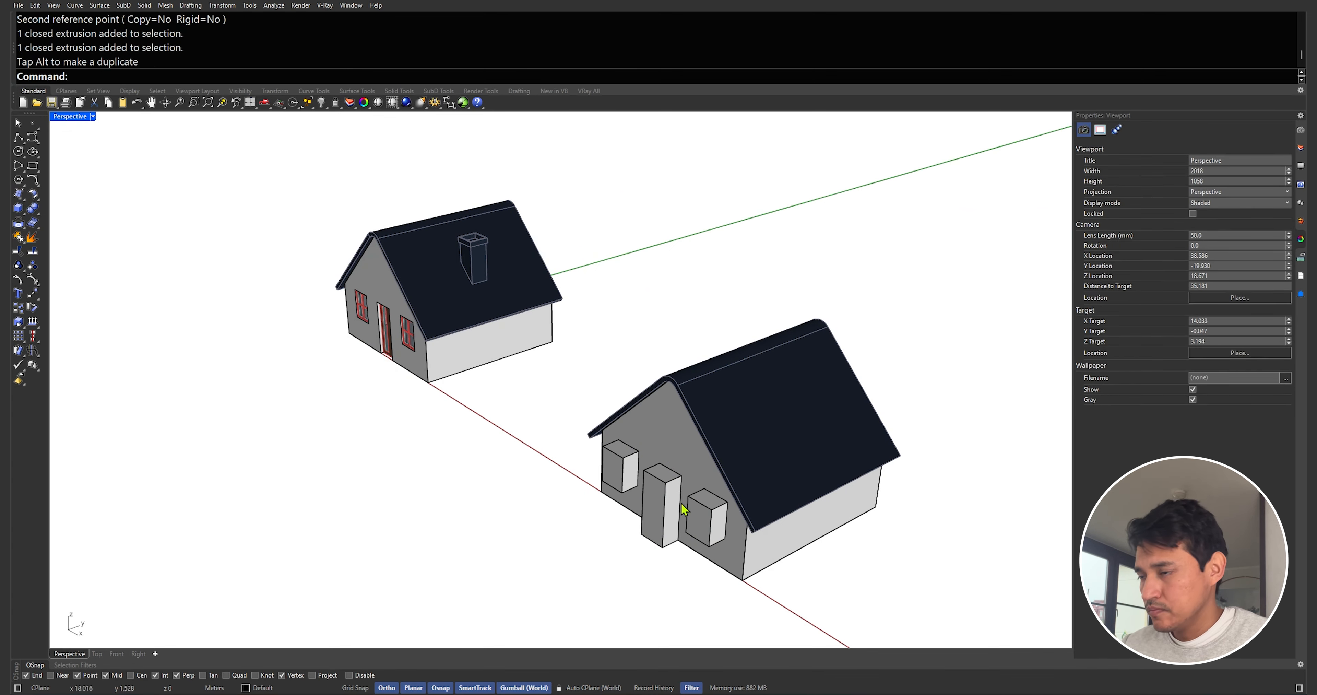
Copy the left window box onto the midpoint of the door box's top
click(622, 483)
text(C)
key(Return)
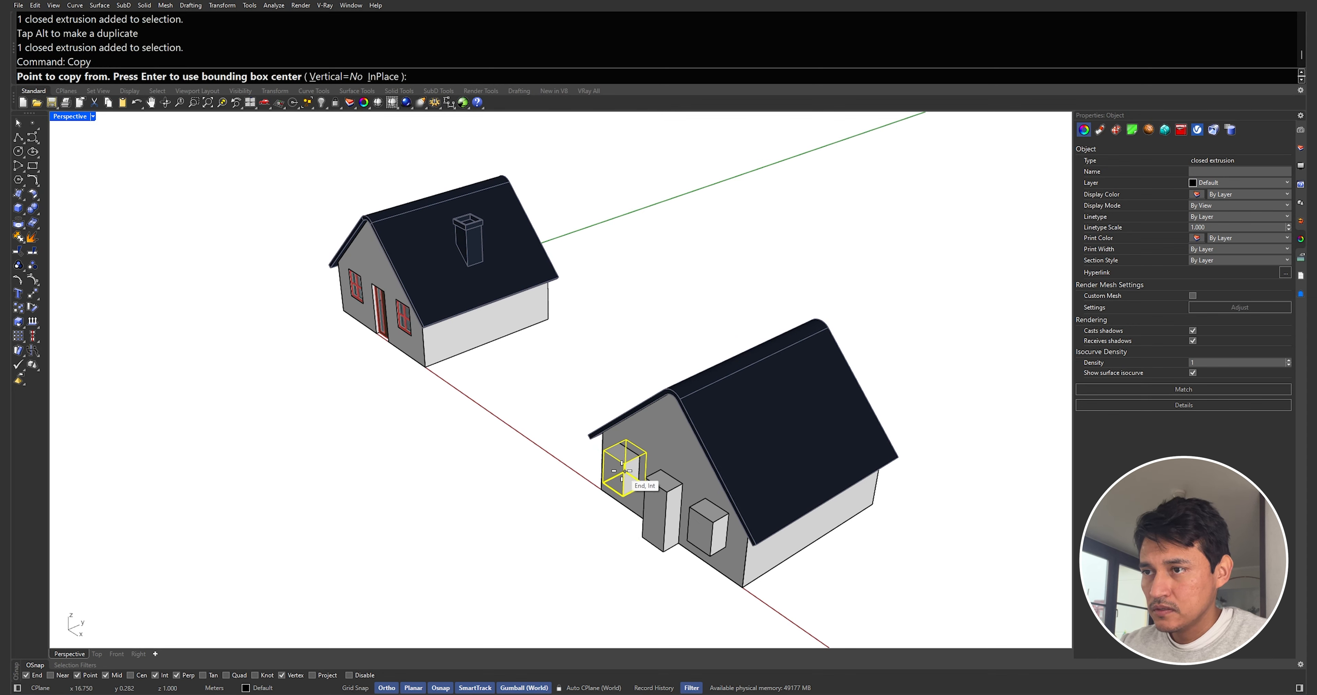
scroll(625, 466, up, 5)
click(546, 428)
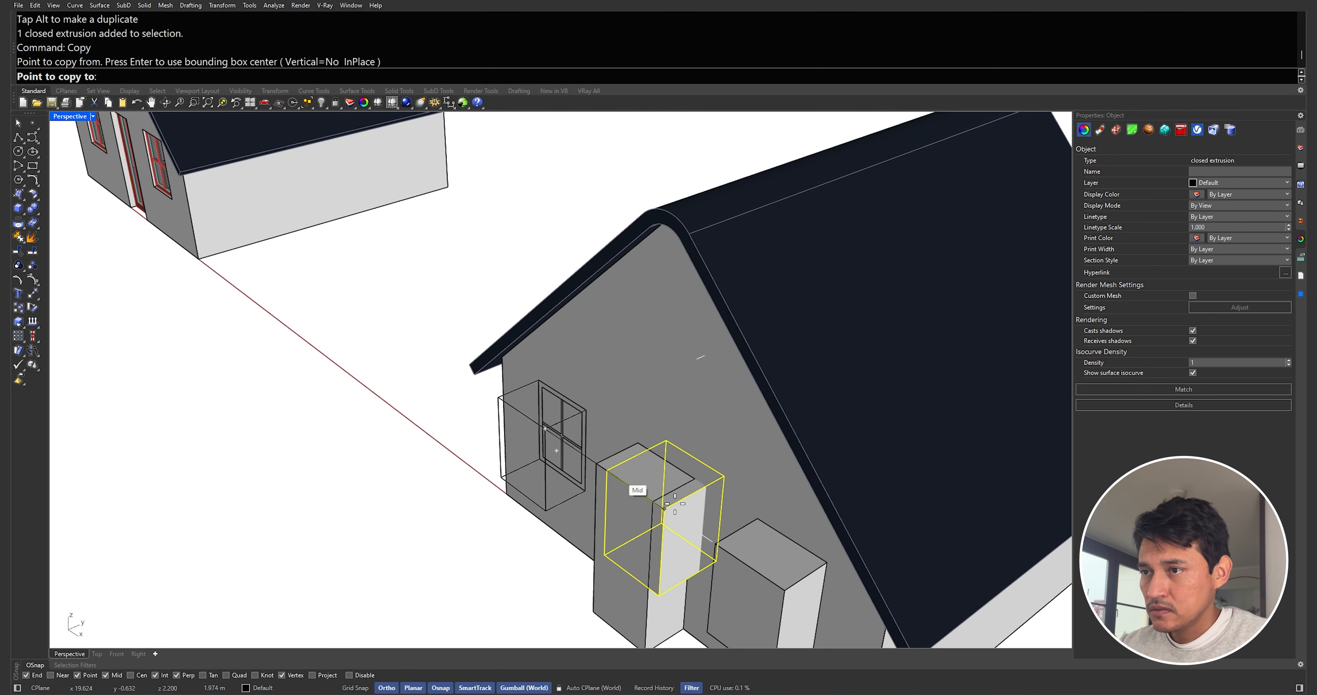
click(653, 497)
key(Return)
Stretch the copied box with Scale1D through the house depth past the back wall
click(678, 507)
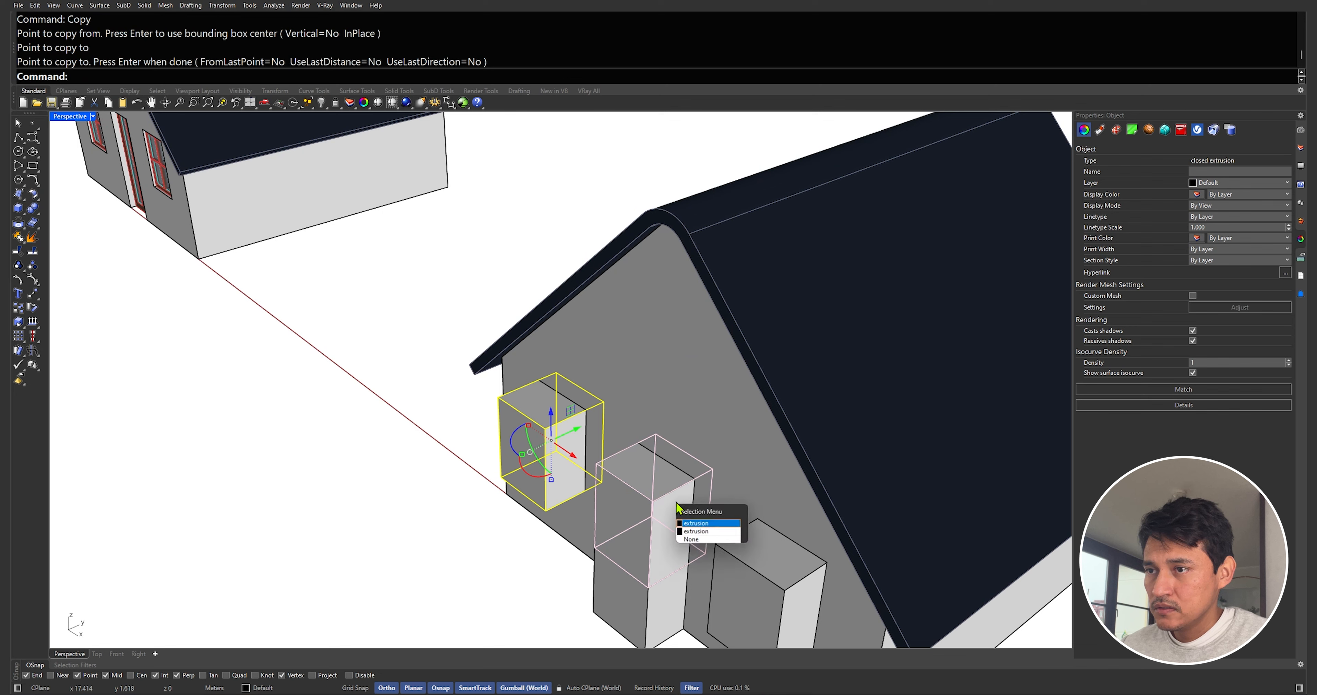
click(699, 526)
shift+click(745, 560)
text(sc1)
key(Return)
click(499, 397)
click(555, 373)
scroll(552, 378, down, 6)
scroll(552, 378, down, 4)
click(738, 306)
click(557, 450)
scroll(557, 449, up, 4)
scroll(875, 300, up, 2)
click(862, 286)
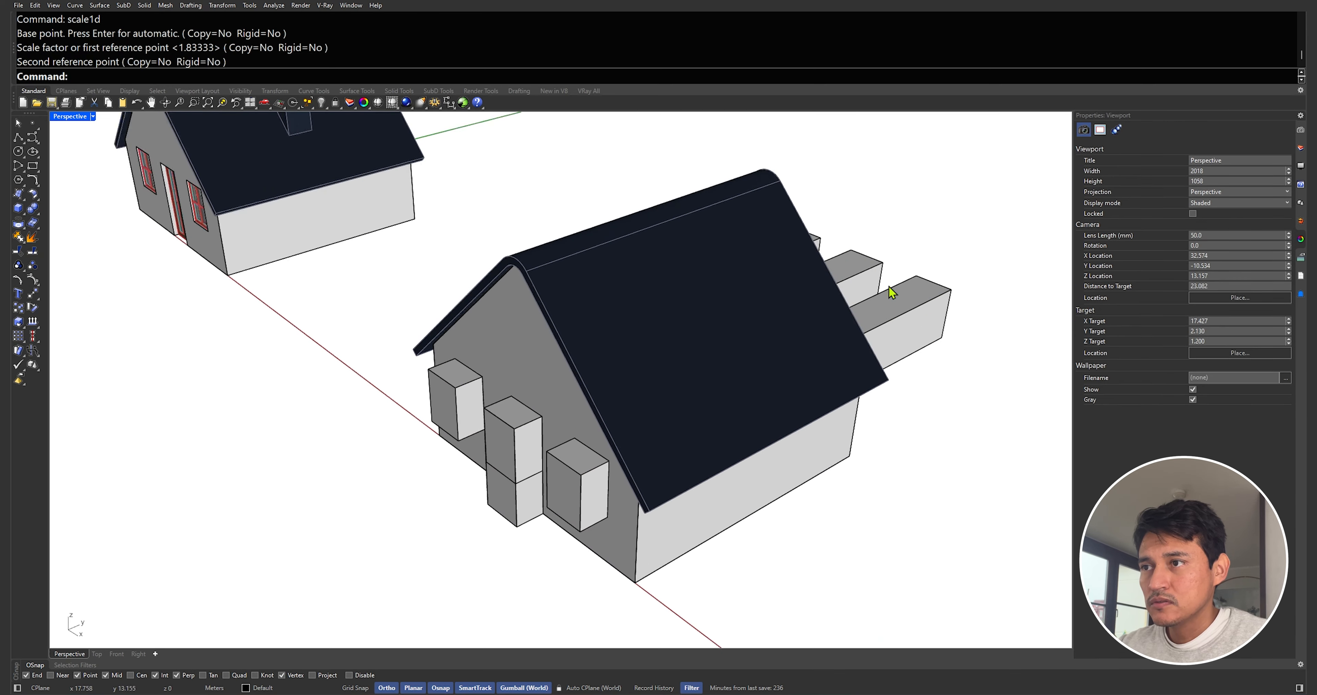
drag(726, 350, 772, 314)
click(915, 199)
click(531, 442)
scroll(779, 290, down, 5)
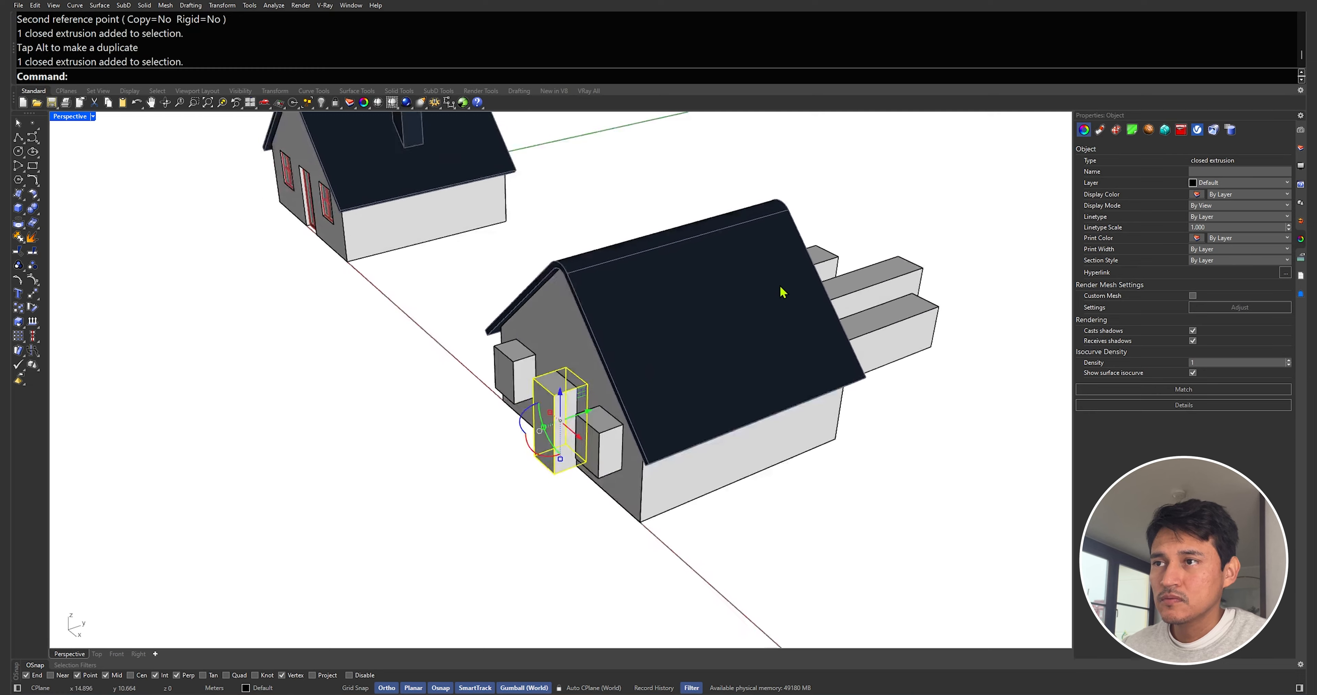
Subtract the window and door boxes from the house walls and roof with BooleanDifference
click(674, 306)
scroll(708, 309, down, 5)
right_drag(733, 301, 643, 340)
scroll(723, 326, up, 8)
shift+click(544, 331)
scroll(515, 337, up, 2)
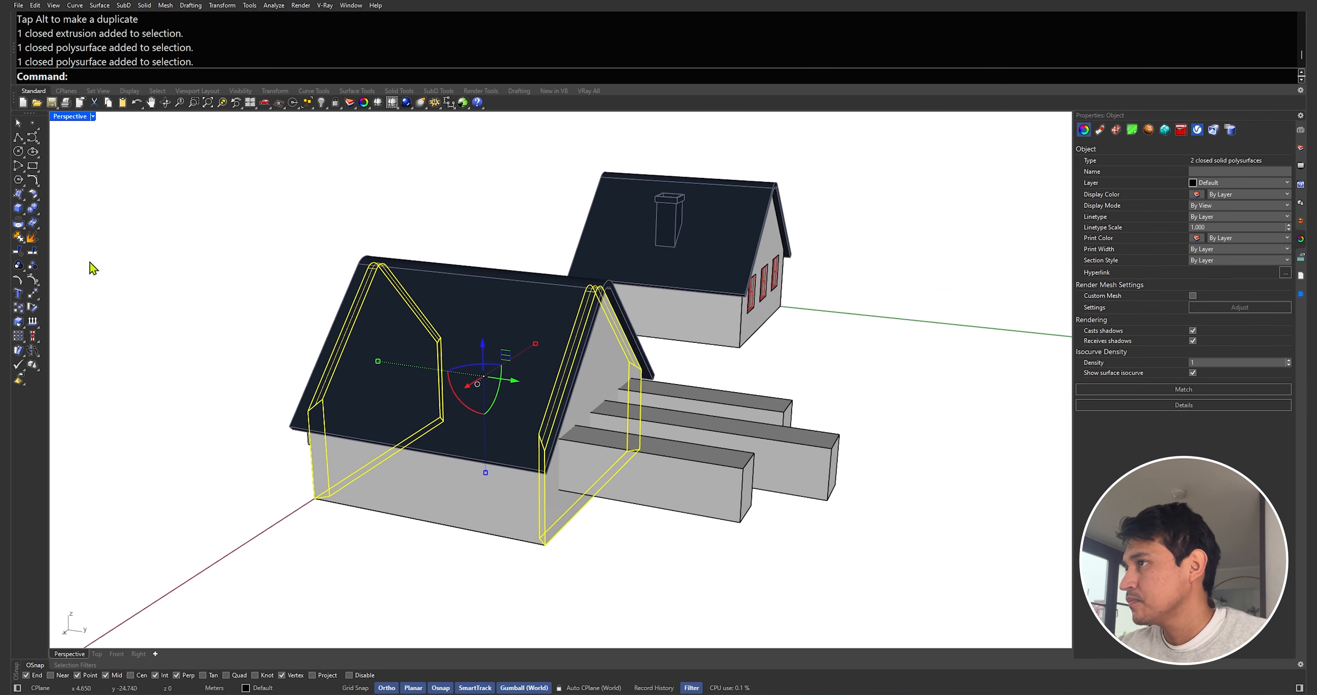
click(37, 214)
click(54, 217)
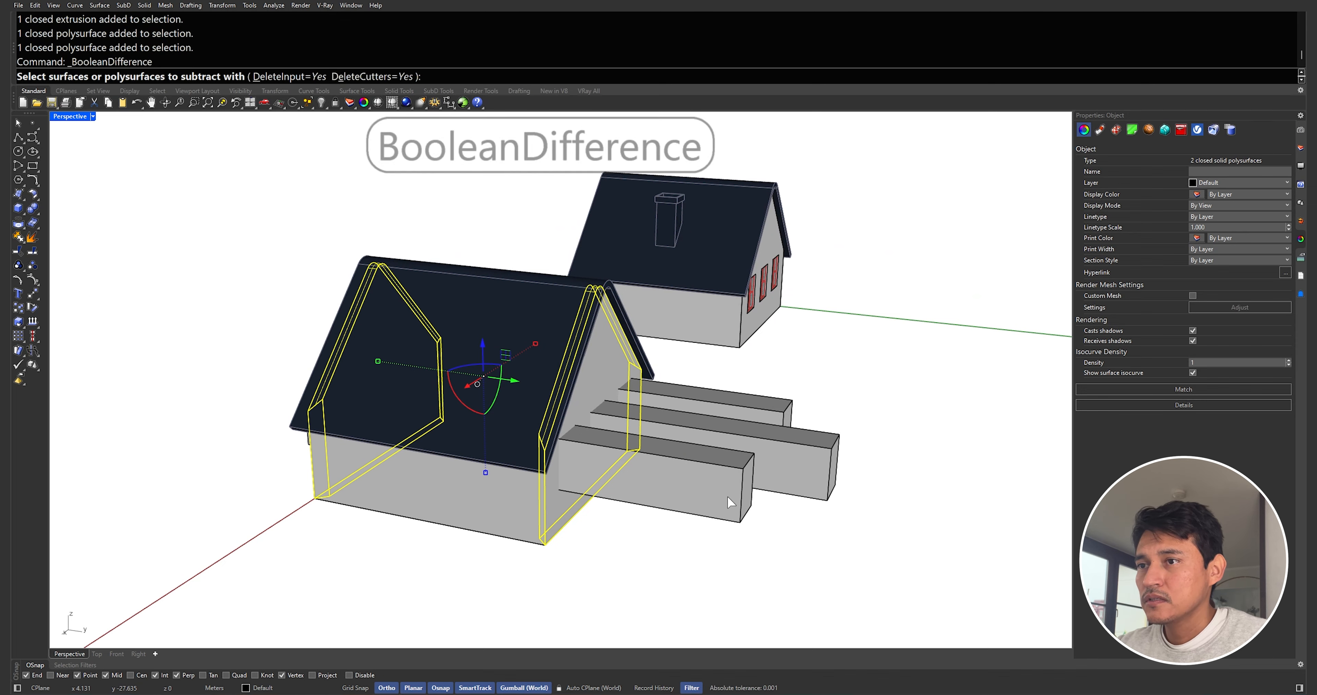
click(728, 432)
click(700, 409)
right_drag(700, 411, 753, 436)
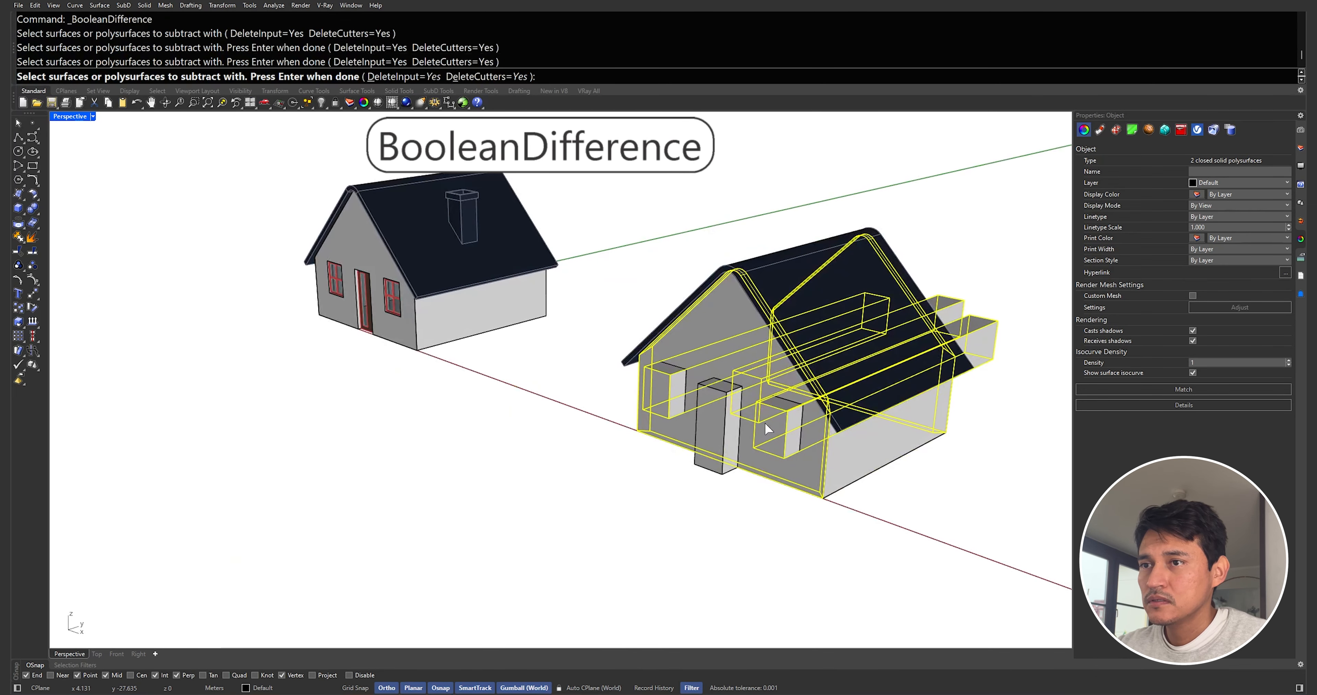
click(714, 411)
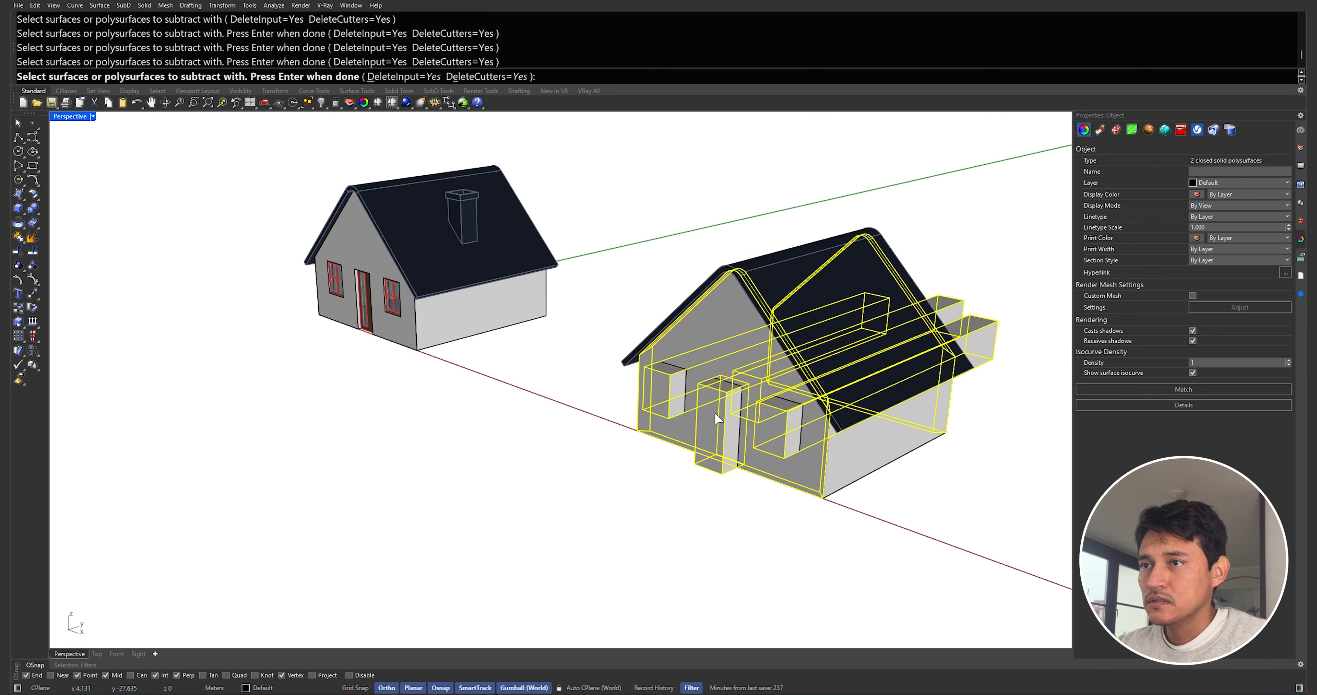
key(Return)
Loft the left window's outer and inner frame curves into a frame surface
click(717, 490)
right_drag(726, 480, 742, 373)
scroll(907, 306, up, 5)
scroll(601, 345, up, 5)
right_drag(608, 264, 578, 251)
click(608, 248)
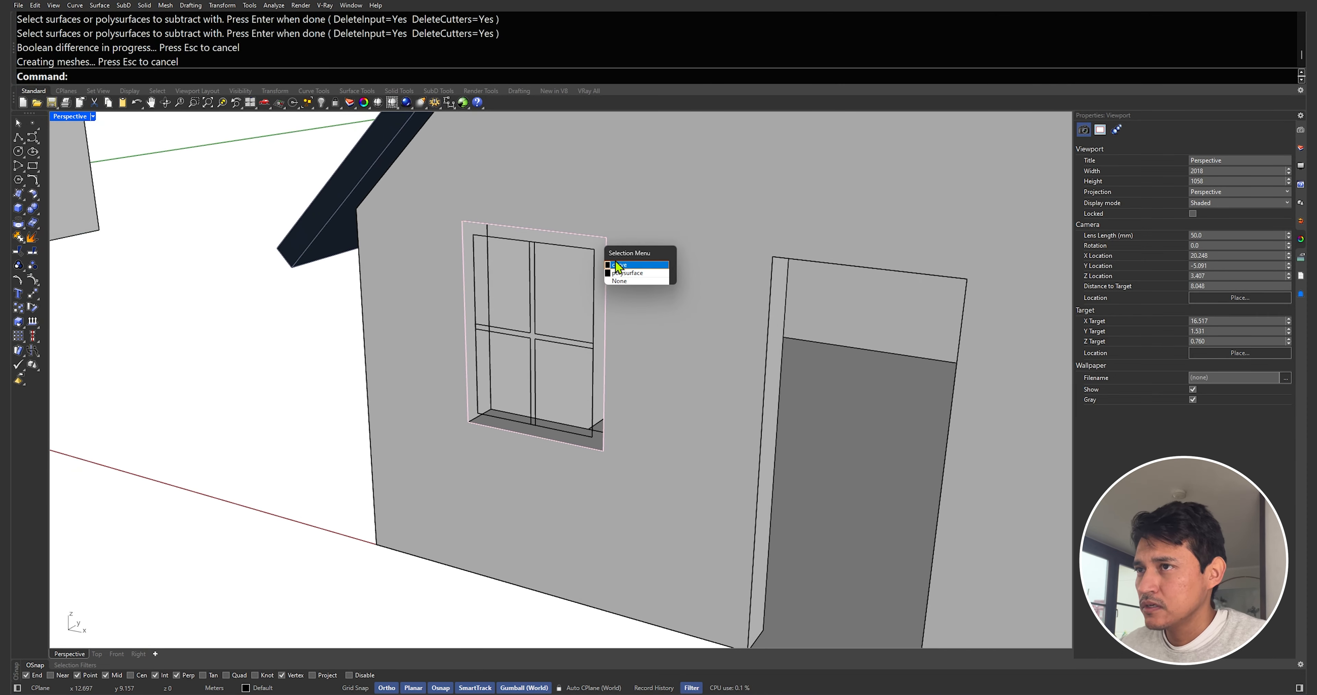
click(614, 264)
shift+click(588, 249)
text(Loft)
key(Return)
key(Return)
click(645, 423)
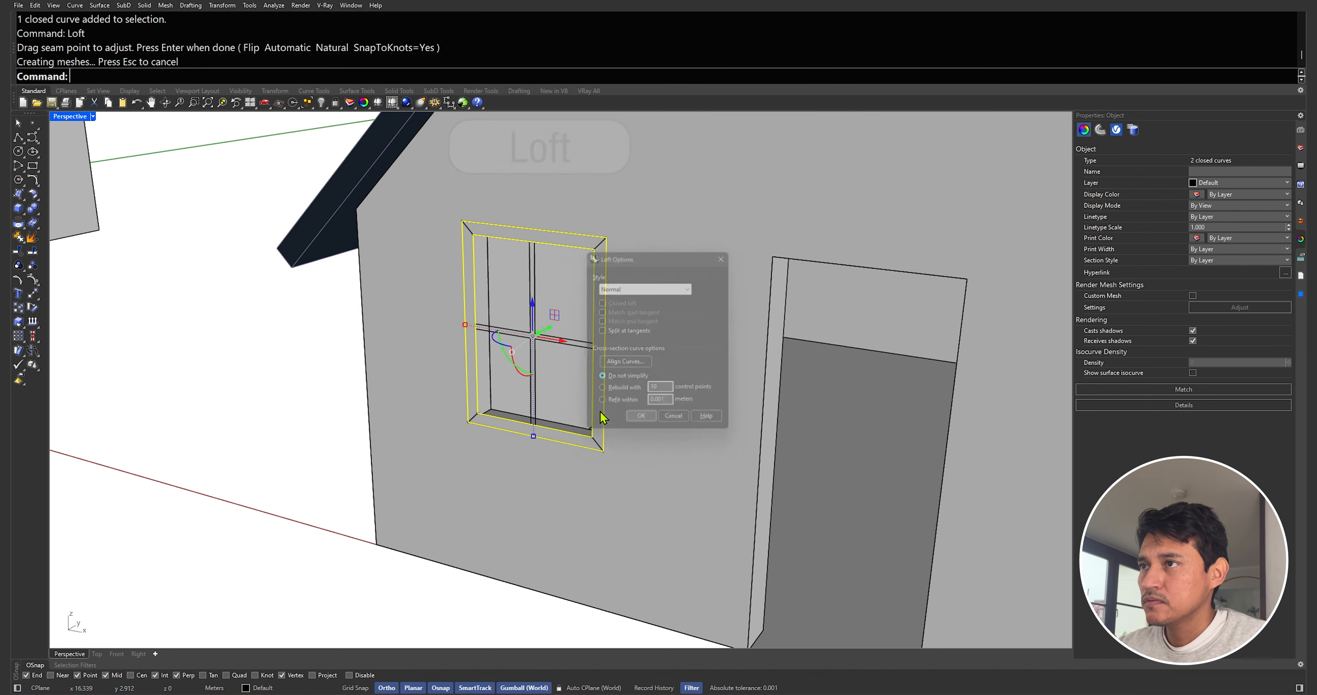
Delete the loft curves and offset the frame surface 0.05 into a solid with OffsetSrf
scroll(520, 231, up, 3)
key(Delete)
click(524, 239)
text(OffsetSrf)
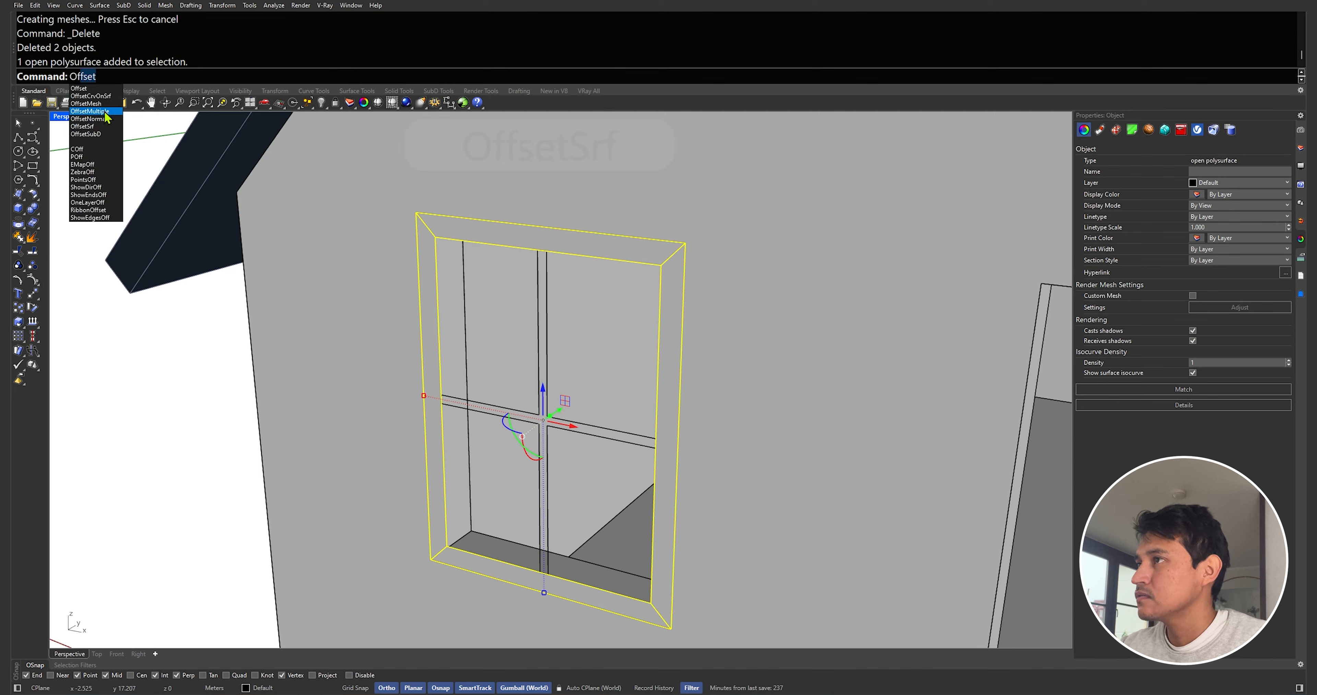
key(Return)
text(0.05)
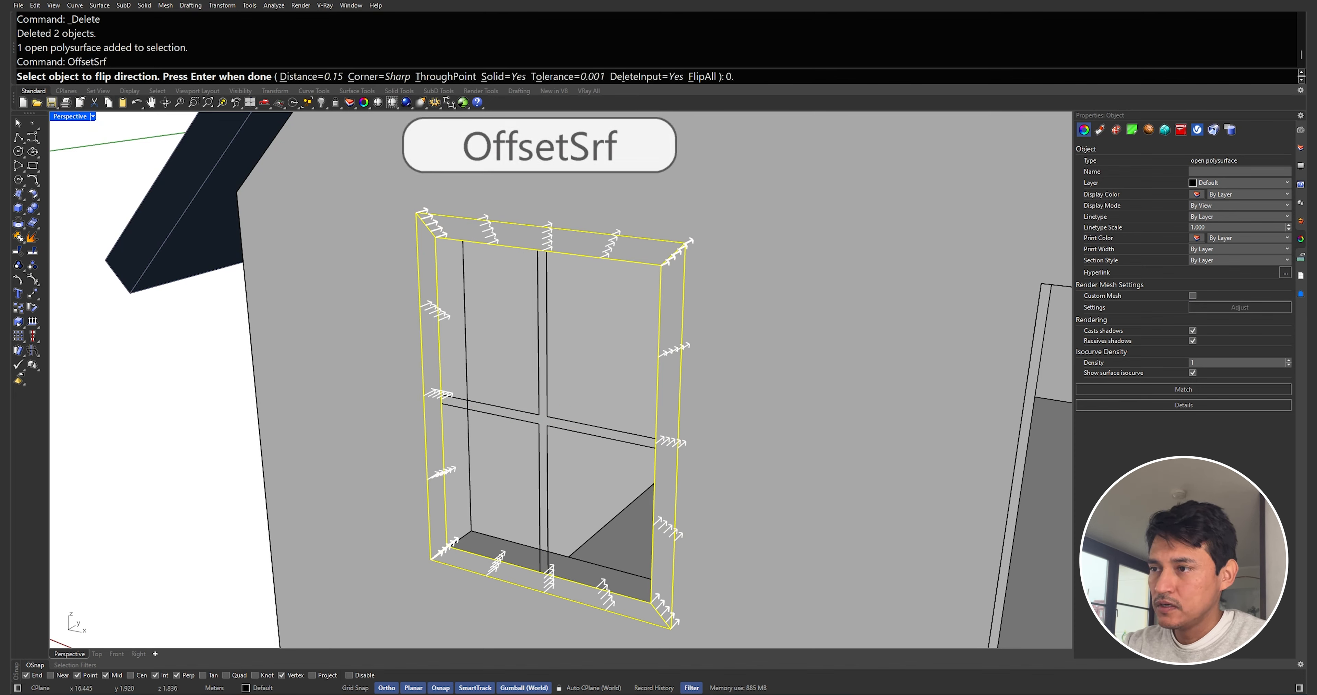
key(Return)
key(Return)
Extrude the window's cross-shaped mullion curve 0.05, delete the curve and cap the extrusion into a solid
click(545, 318)
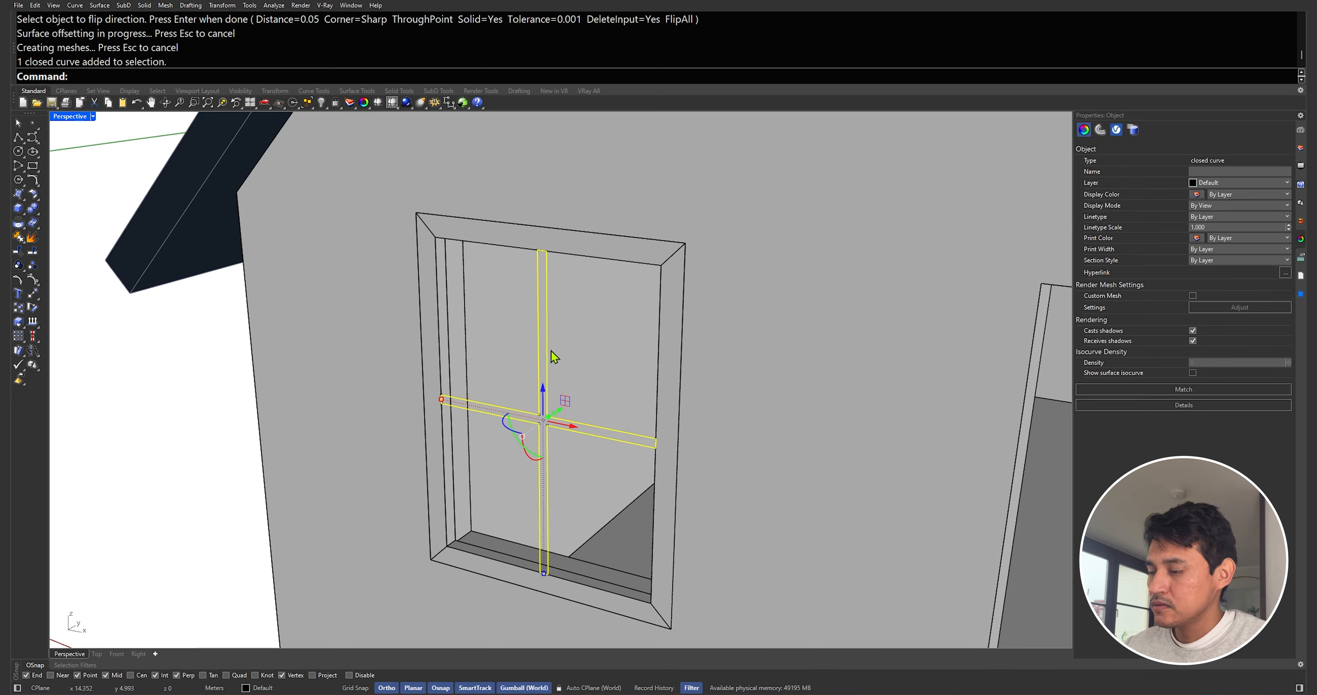
text(ExtrudeCrv)
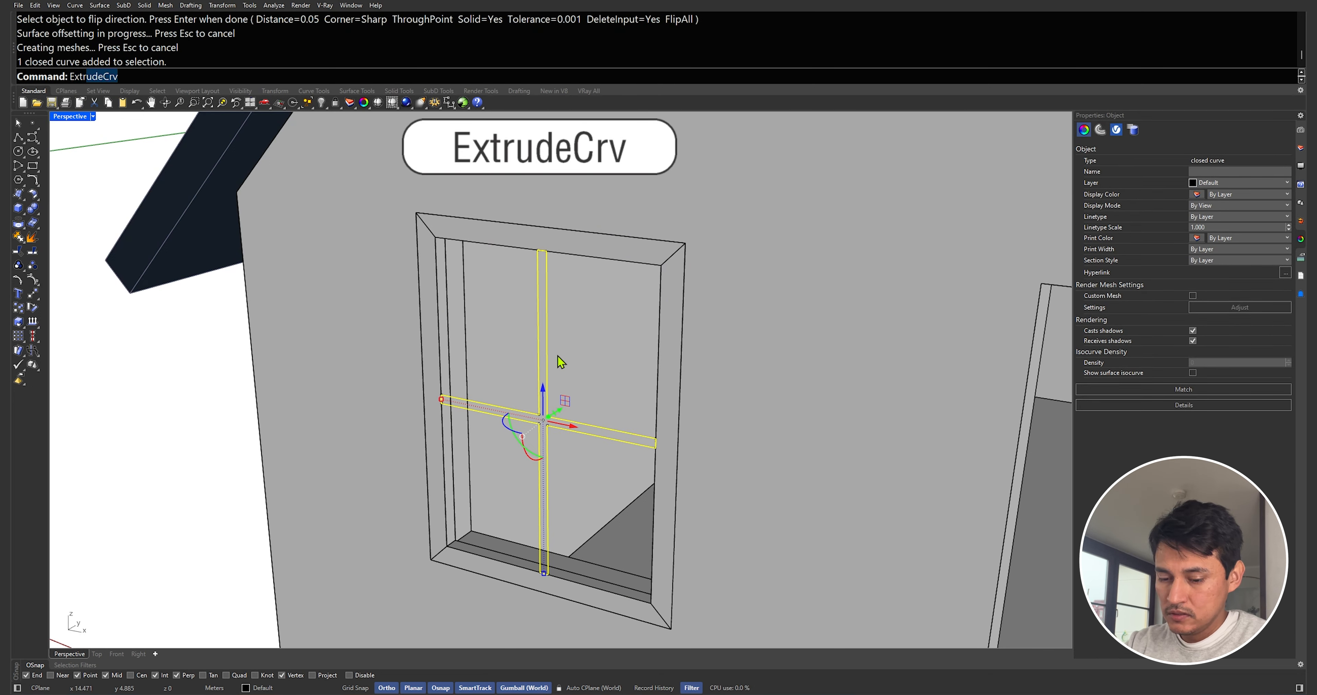
key(Return)
text(0.05)
key(Return)
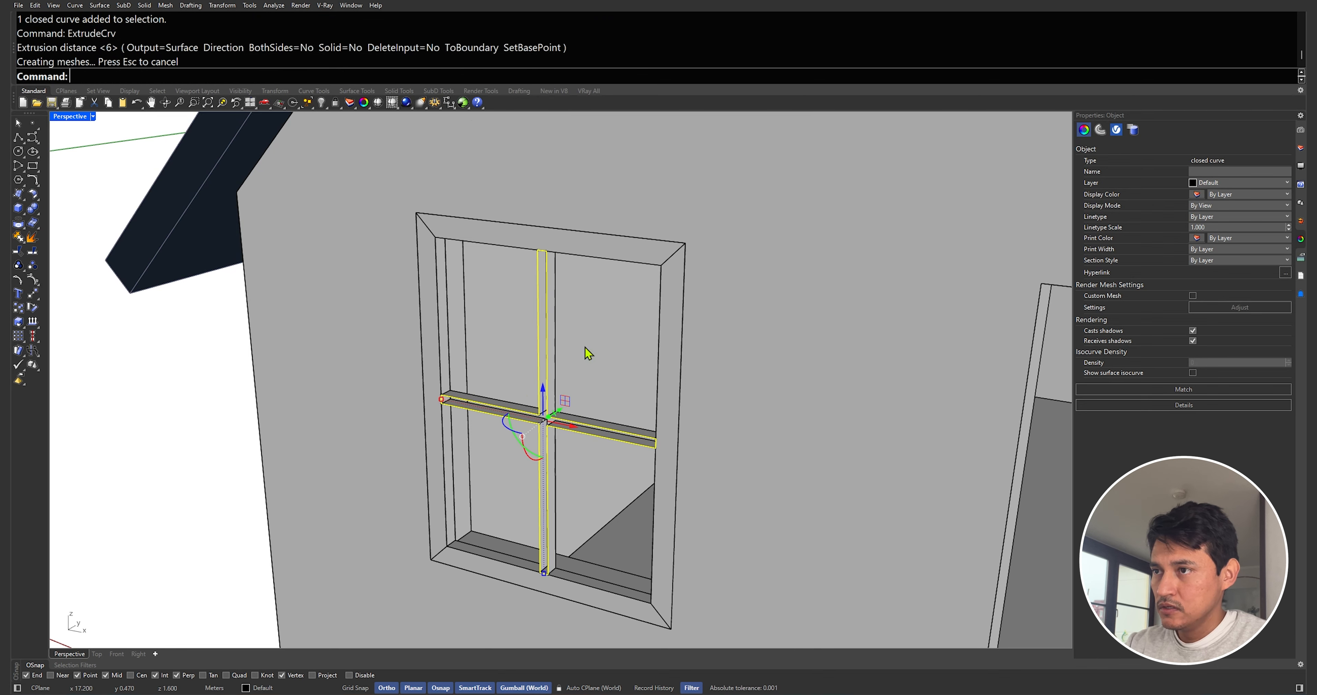
key(Delete)
click(537, 381)
click(443, 378)
text(Cap)
key(Return)
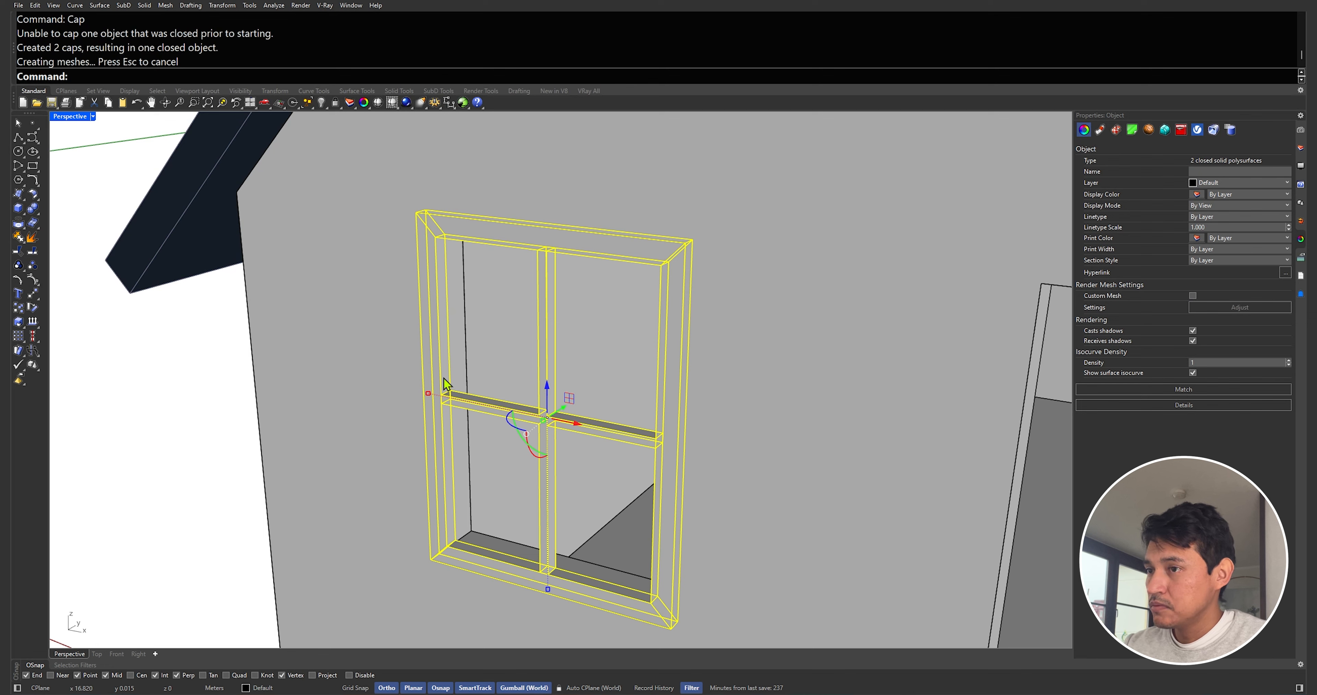
Move the window frame and mullions 0.05 inward into the wall opening
right_drag(558, 422, 570, 447)
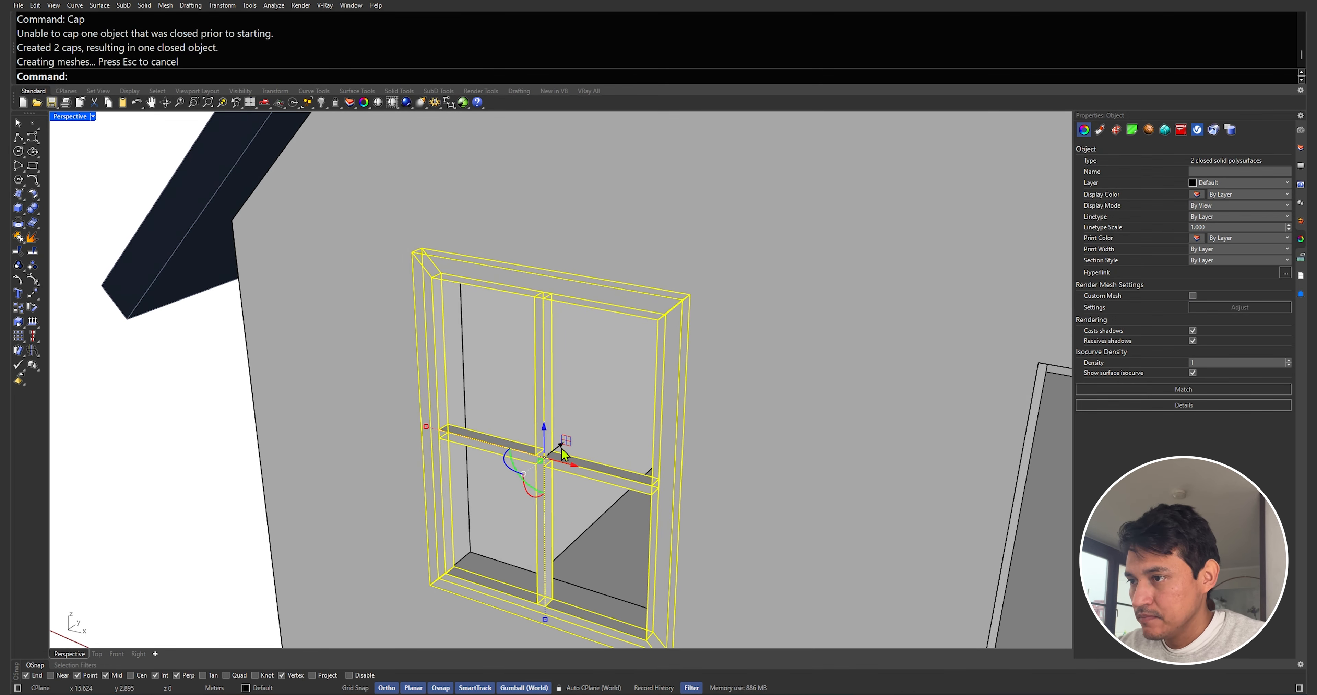
text(M)
key(Return)
click(370, 563)
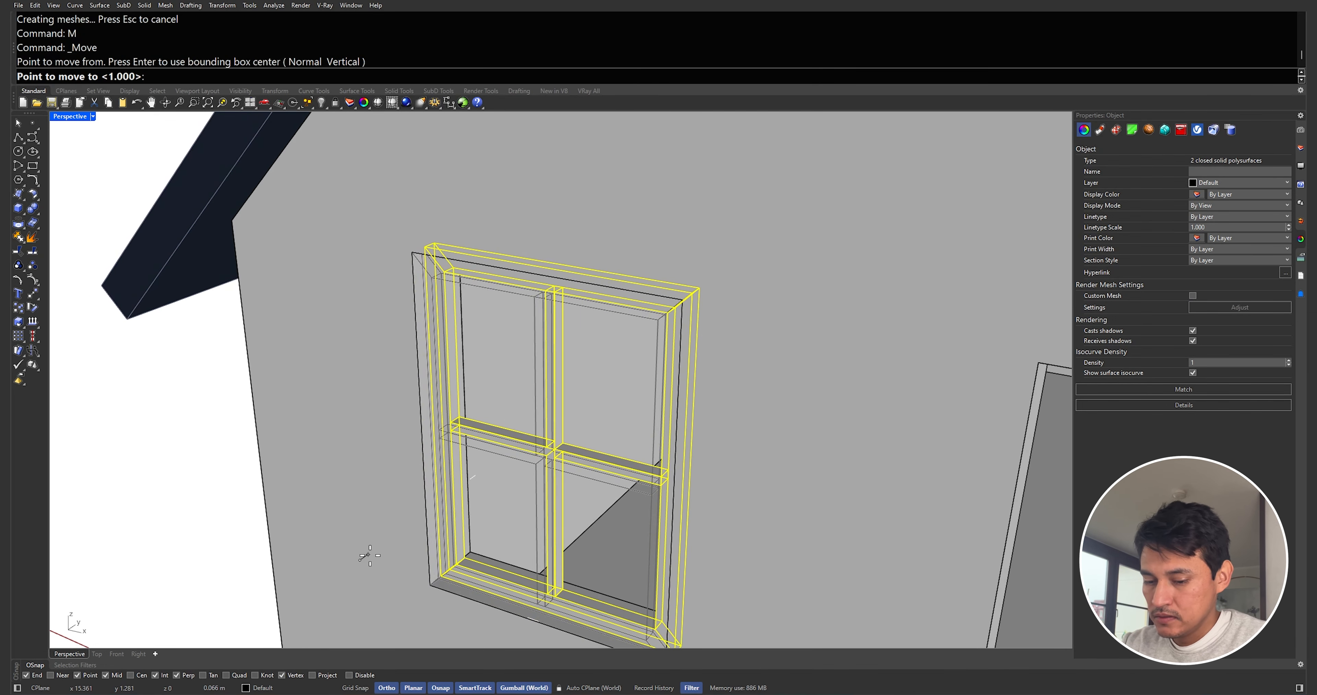
text(0.05)
key(Return)
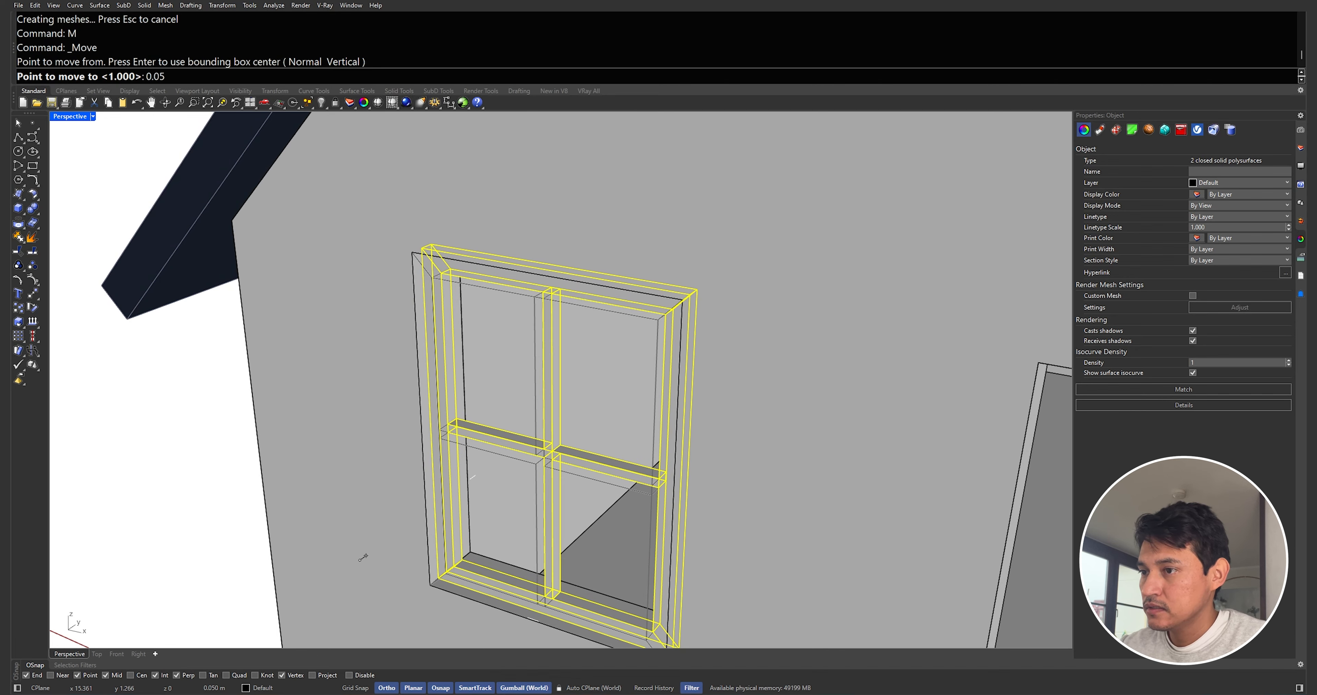
click(367, 556)
right_drag(451, 521, 482, 461)
scroll(483, 461, down, 5)
key(Escape)
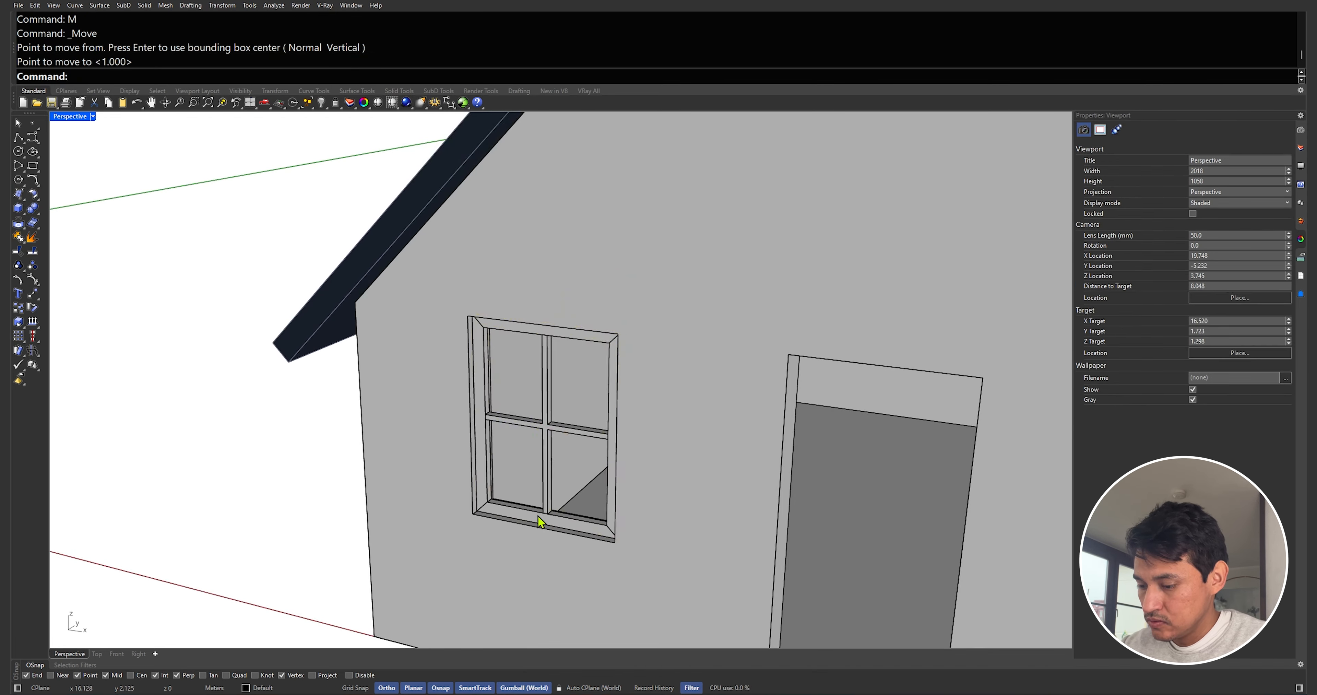
Draw a polyline along the inner bottom edge of the window frame
scroll(535, 518, up, 4)
text(pl)
right_drag(505, 501, 615, 522)
key(Return)
click(430, 506)
scroll(444, 509, down, 8)
scroll(659, 526, up, 6)
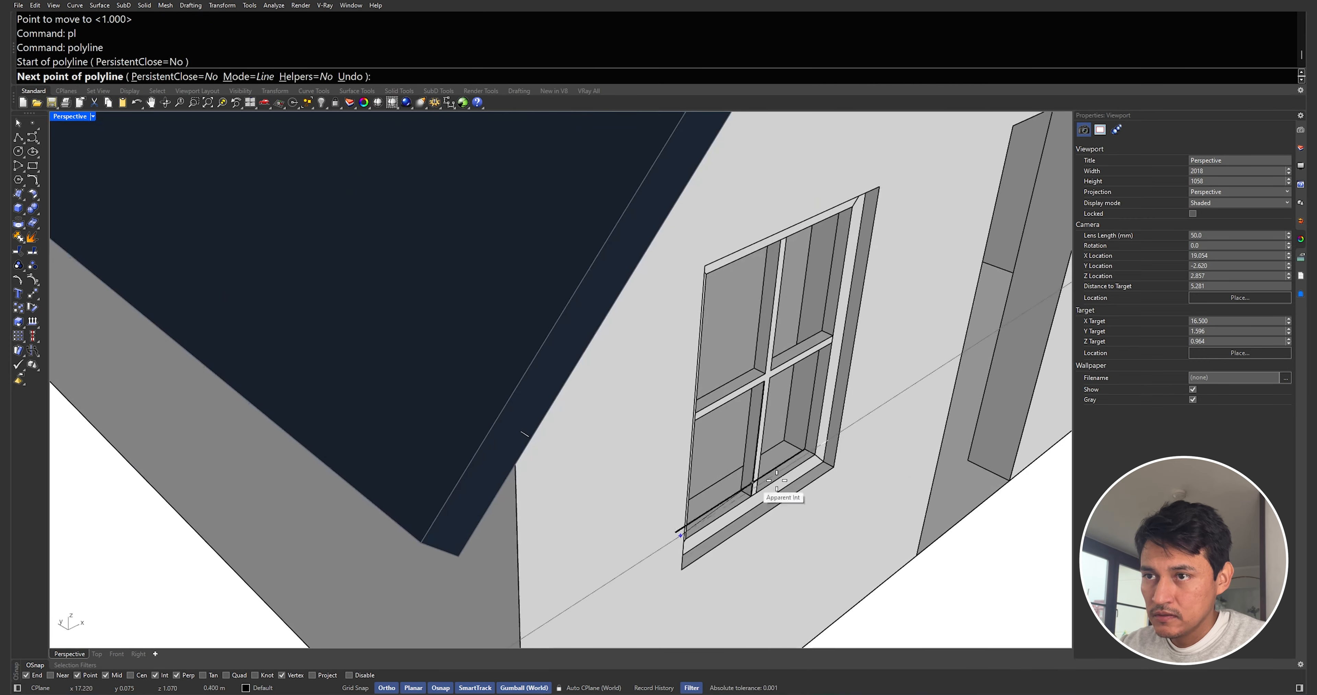
click(813, 452)
scroll(444, 506, up, 6)
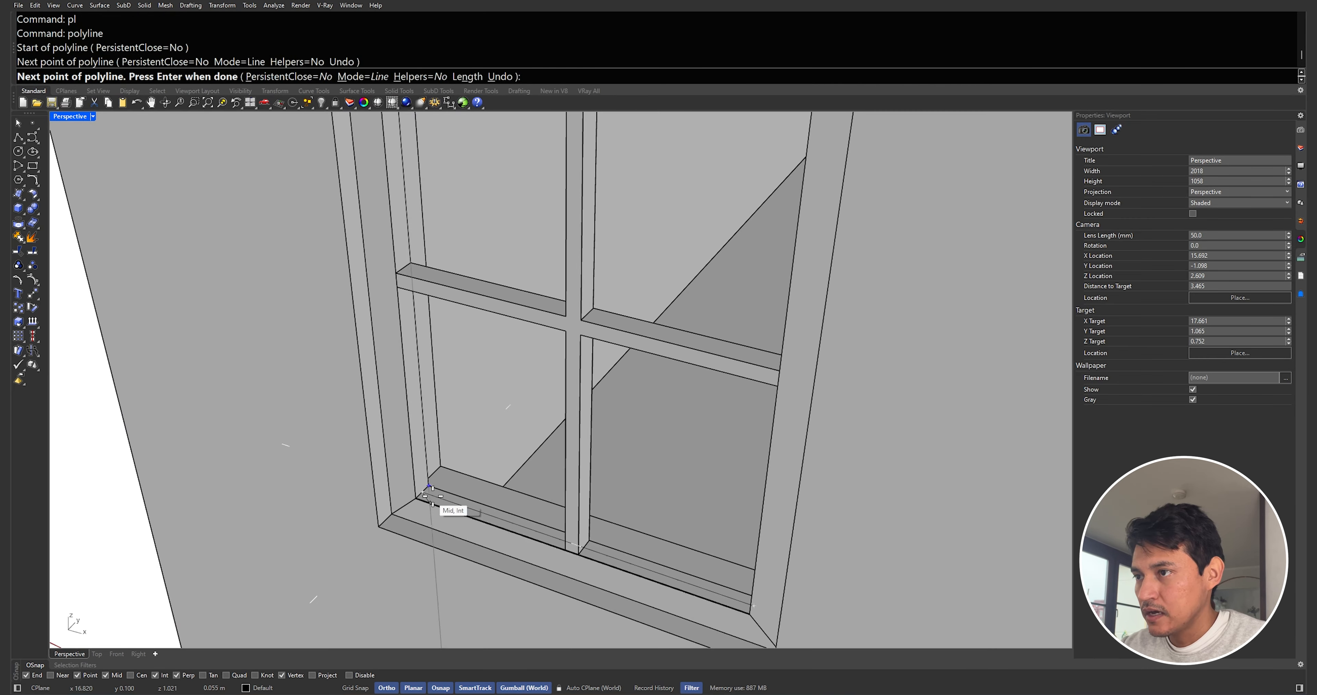
key(Return)
Extrude the polyline up to the frame's top to create the glass pane, then delete the line
text(ex)
key(Return)
scroll(442, 504, down, 6)
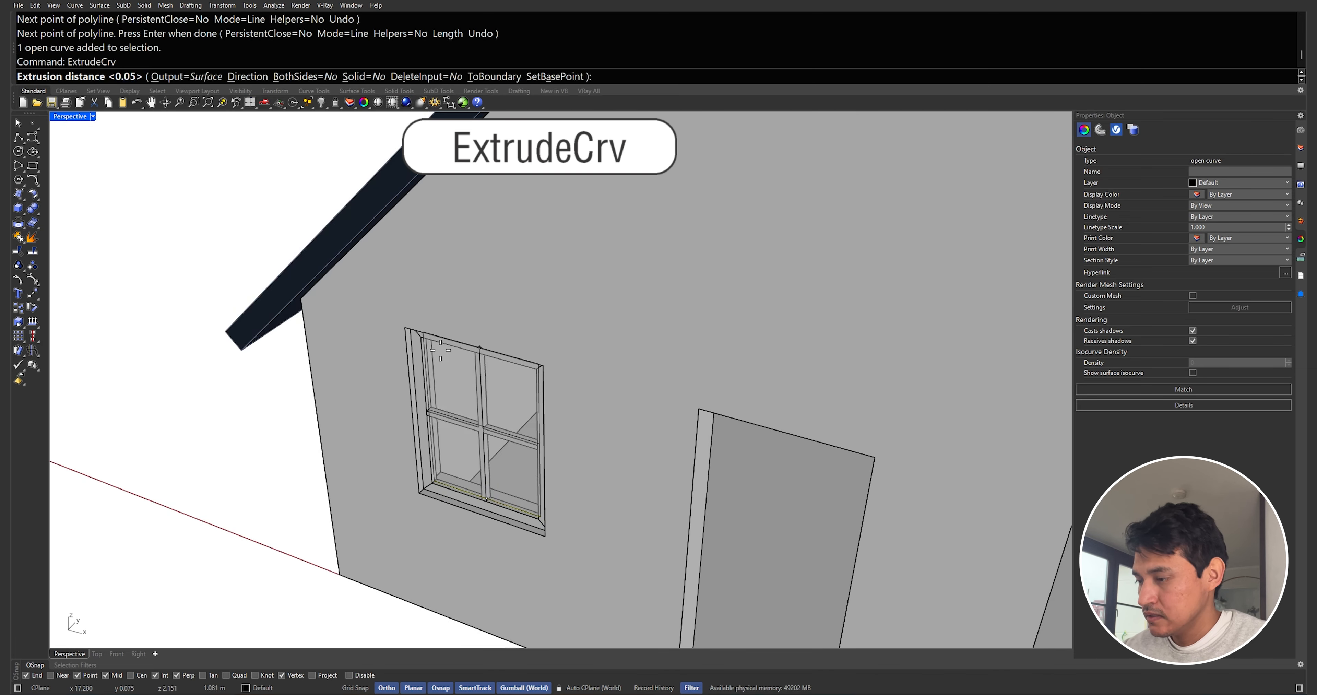
click(421, 343)
right_drag(464, 377, 480, 323)
key(Delete)
Assign the glass pane to the Glas layer
click(481, 321)
click(1286, 183)
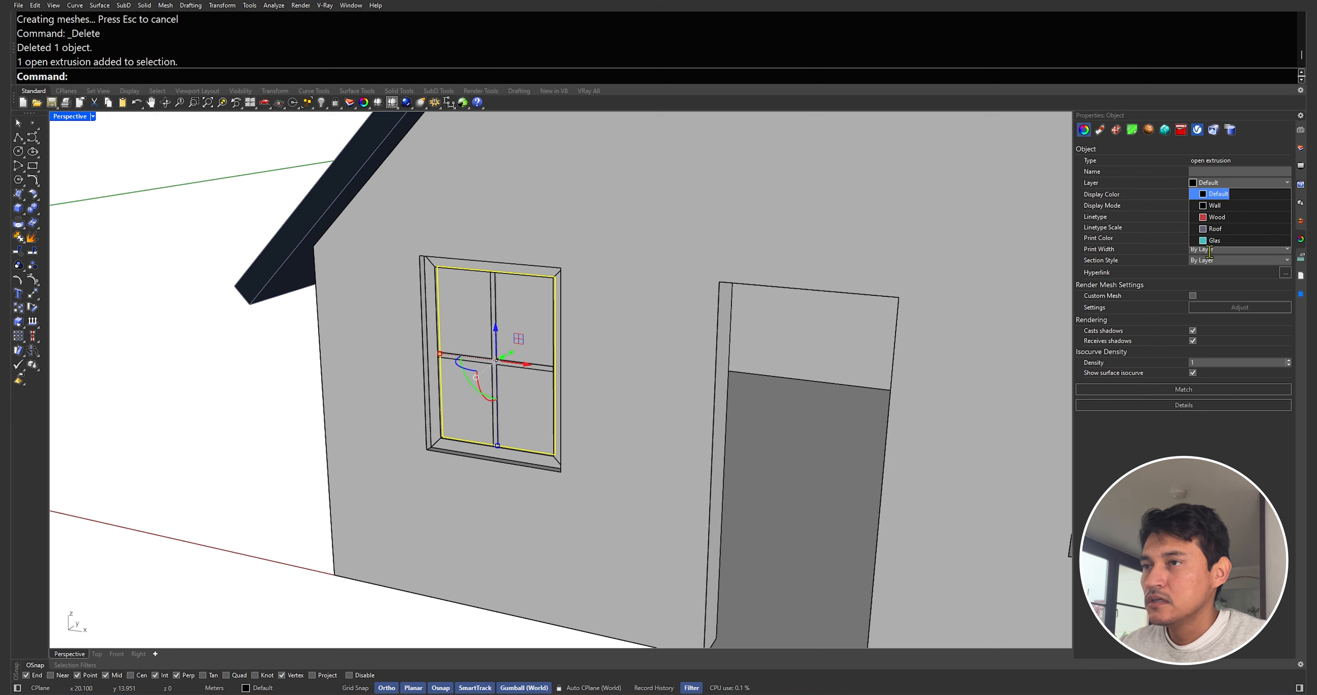
click(1216, 242)
key(Escape)
Assign the window frame and mullions to the Wood layer
click(493, 270)
scroll(494, 319, up, 3)
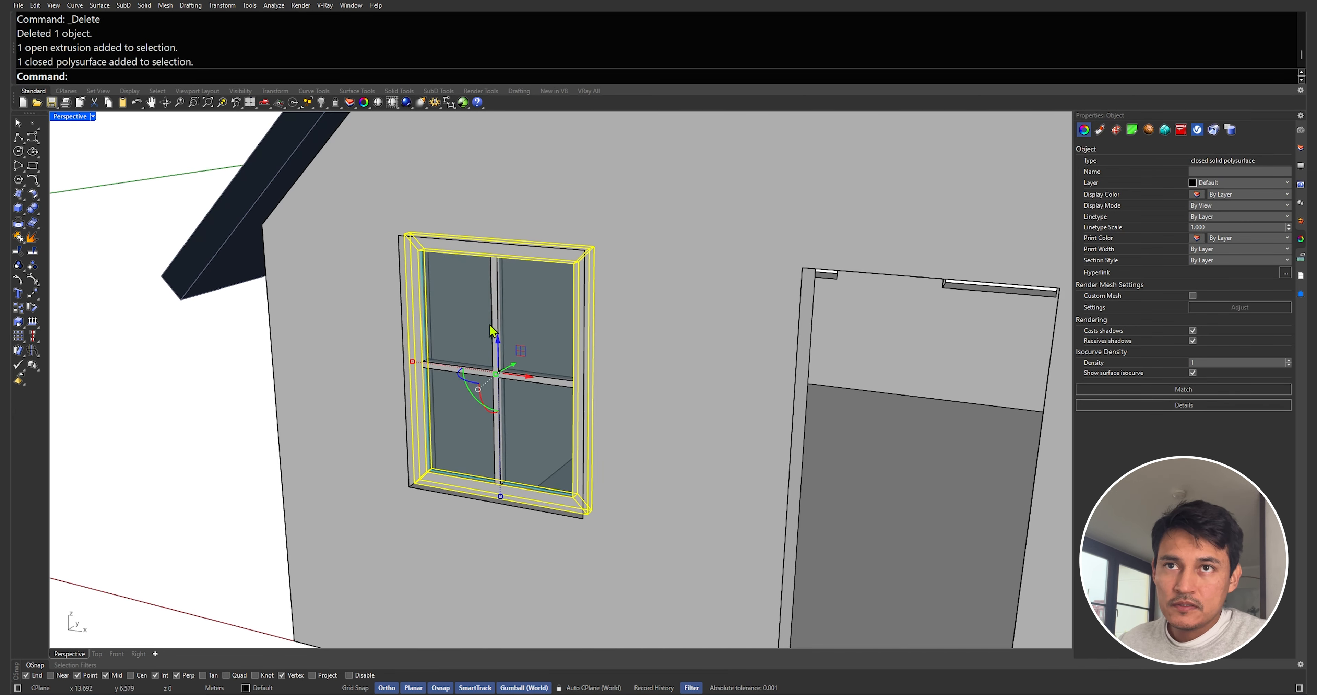
shift+click(494, 317)
click(1286, 183)
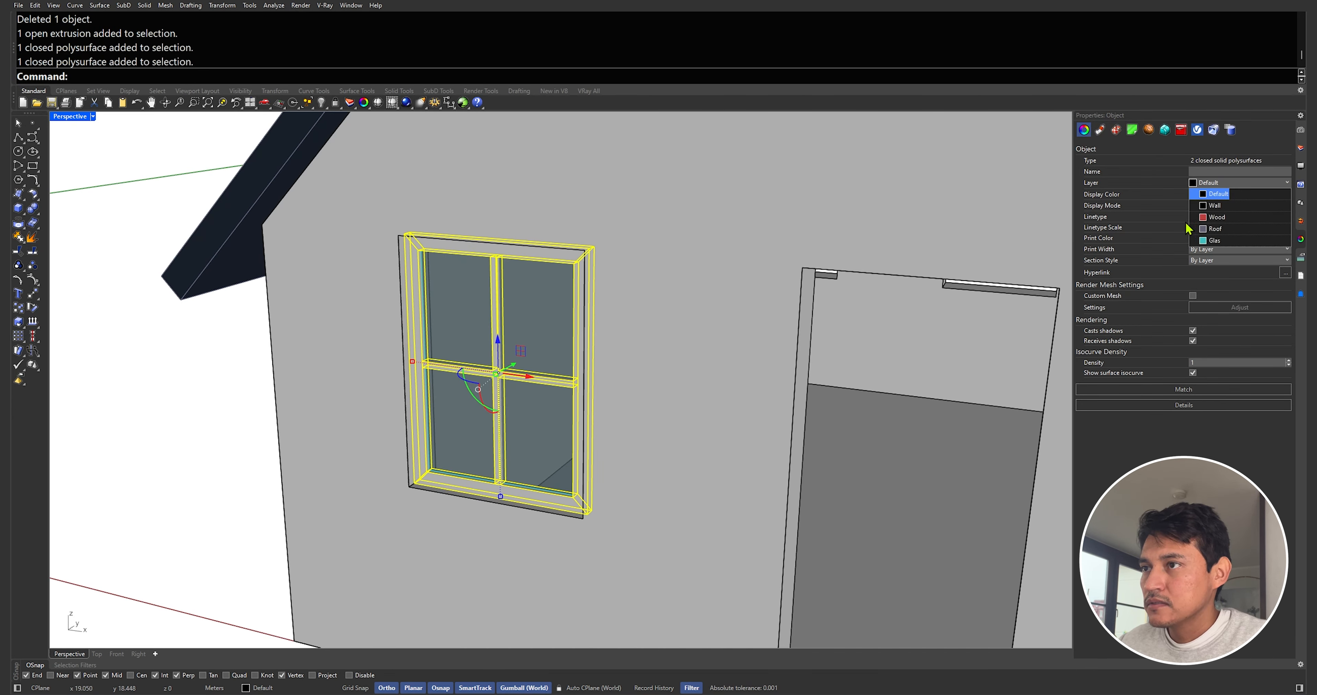
click(1218, 218)
scroll(716, 297, down, 5)
scroll(705, 329, up, 6)
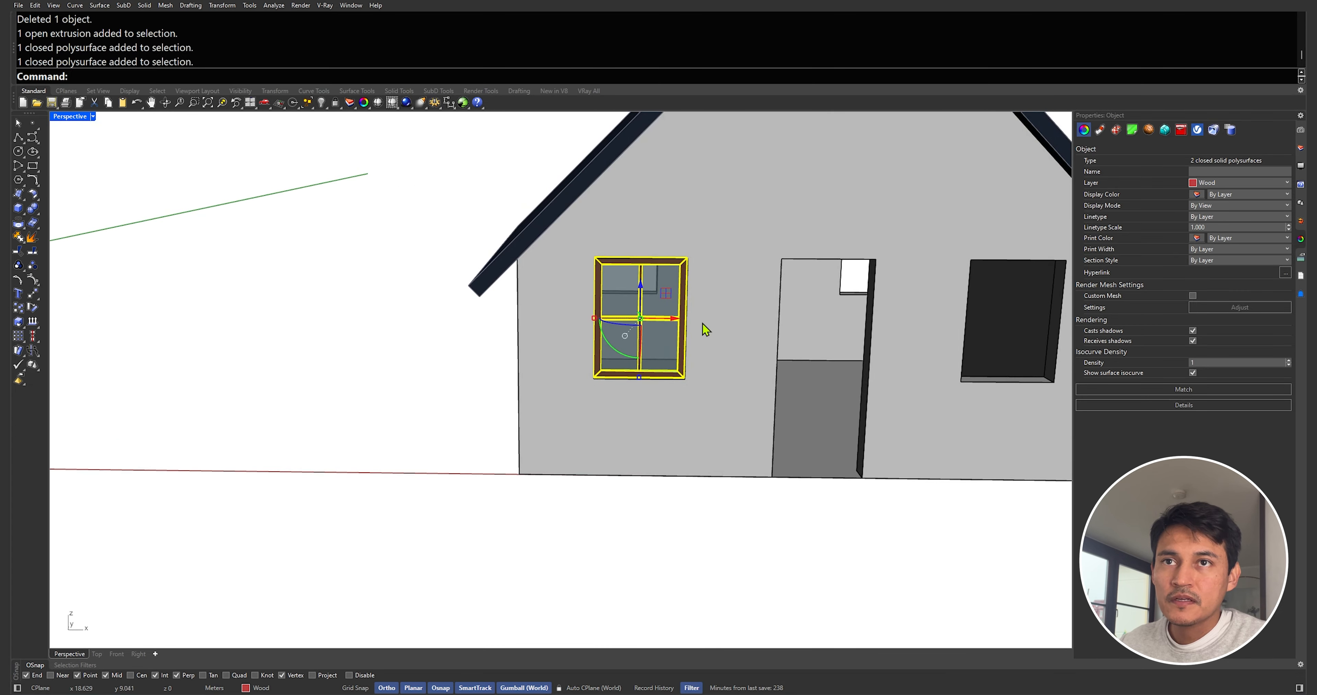
Turn the frame, mullions and glass into a block named W_04 with its base at the frame's lower corner
click(528, 391)
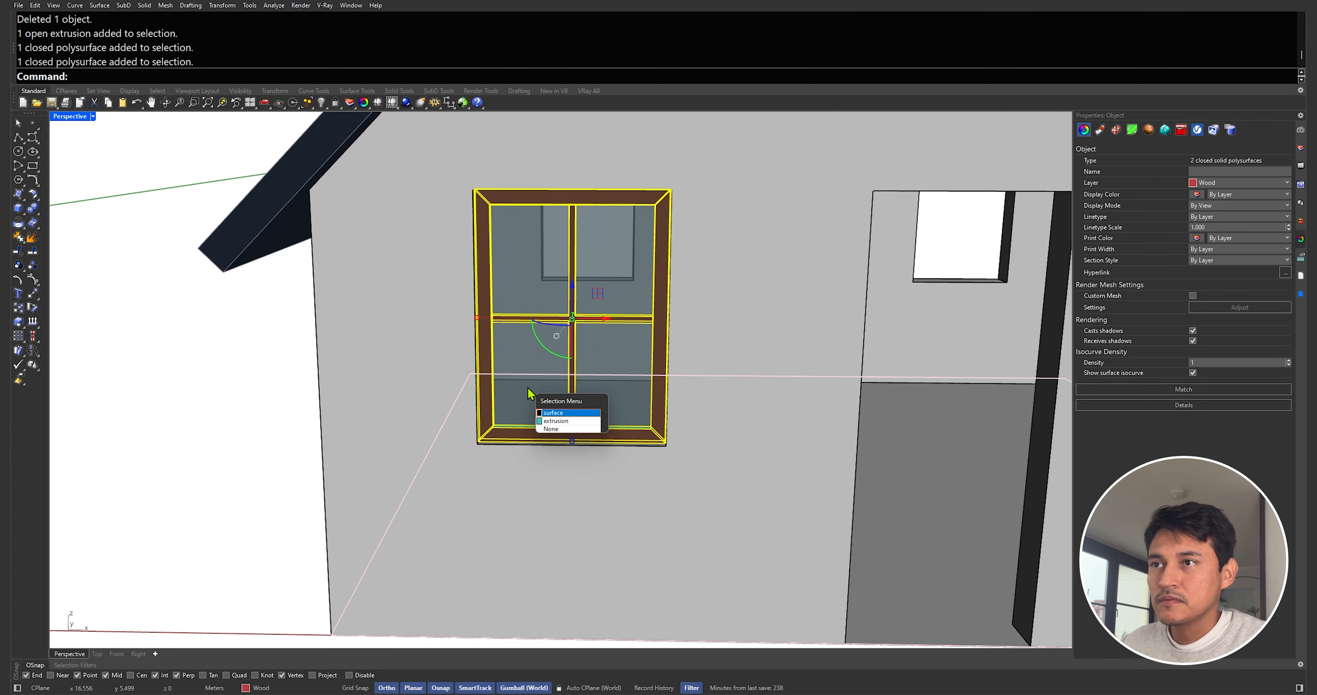
click(553, 421)
right_drag(553, 420, 529, 413)
text(BlockEdit)
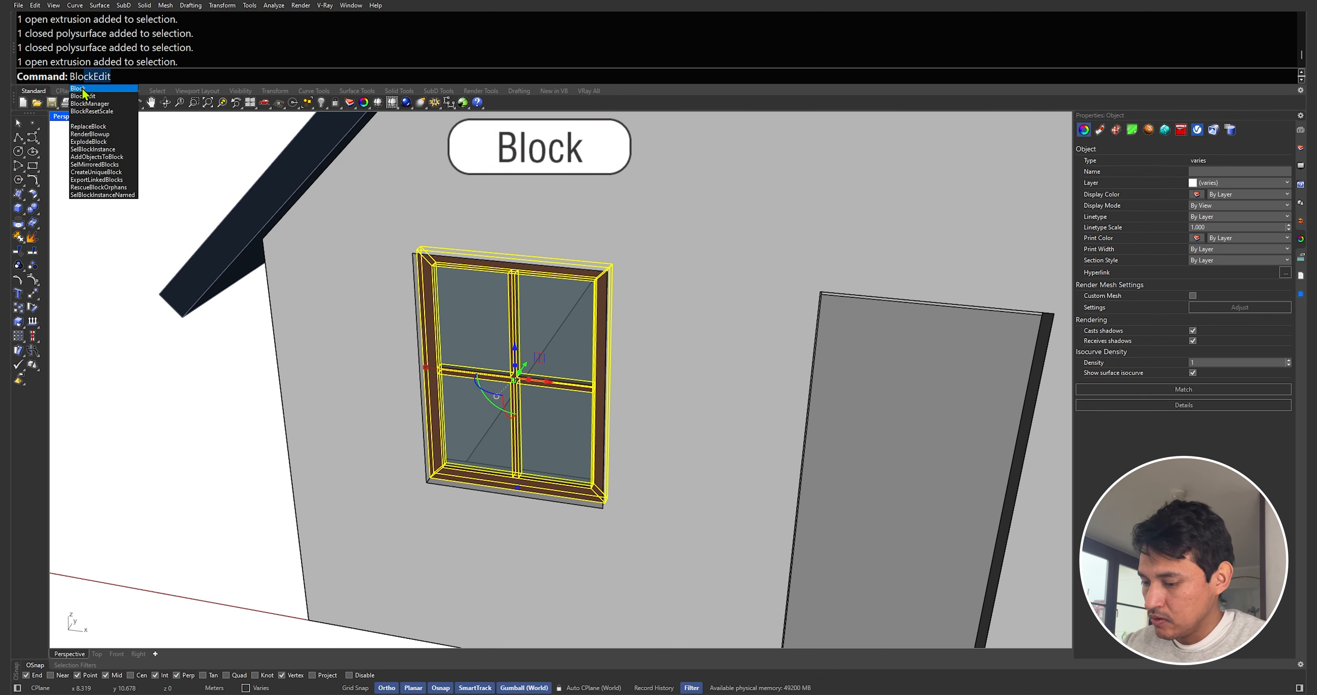
click(82, 90)
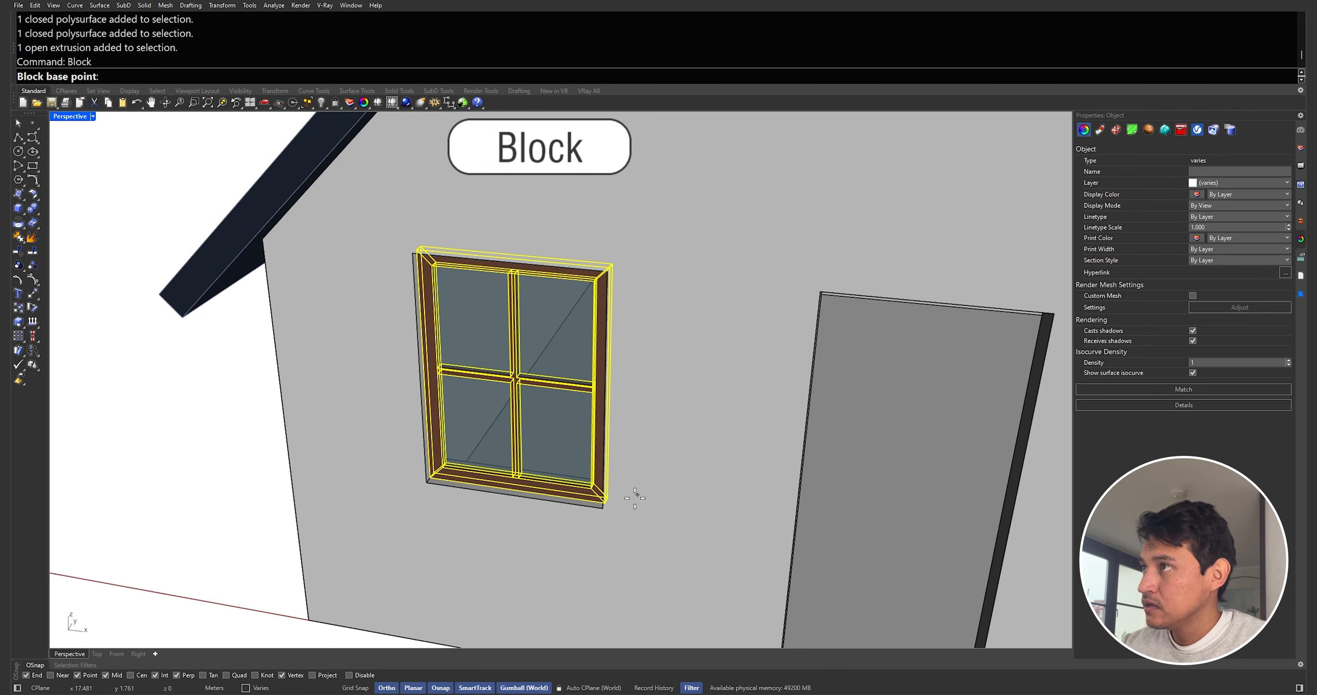
click(613, 521)
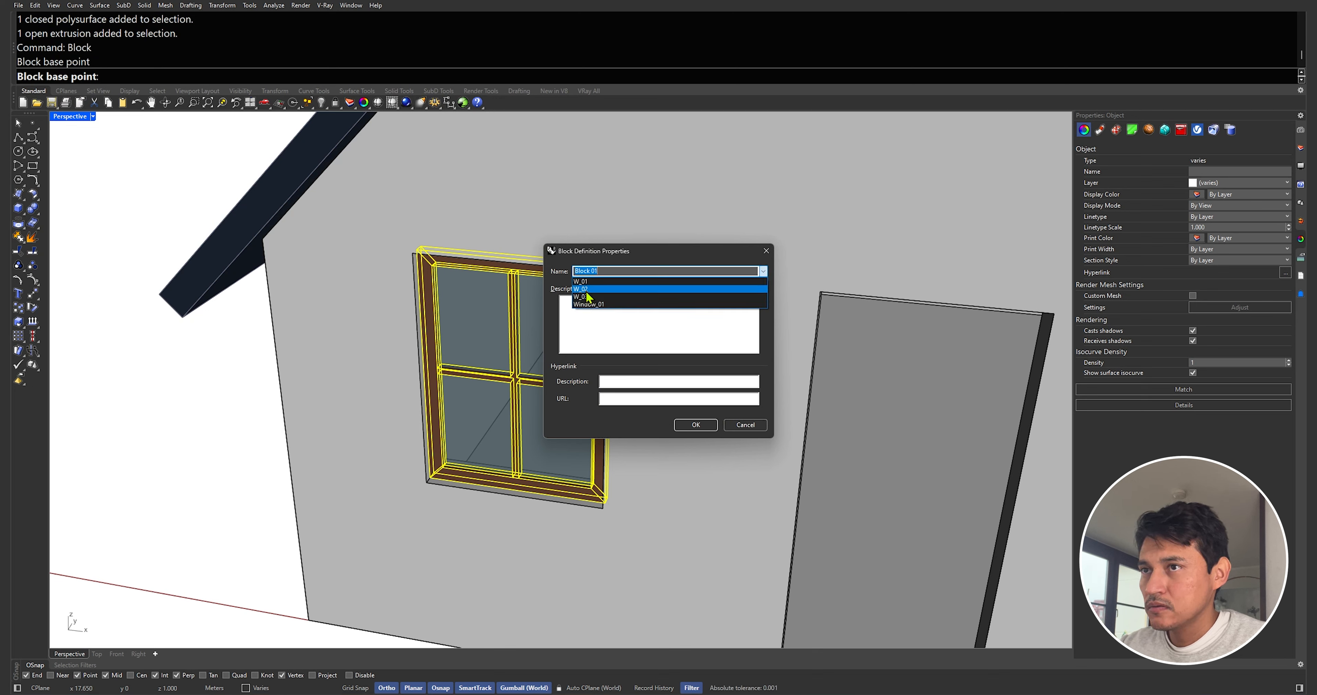
click(587, 297)
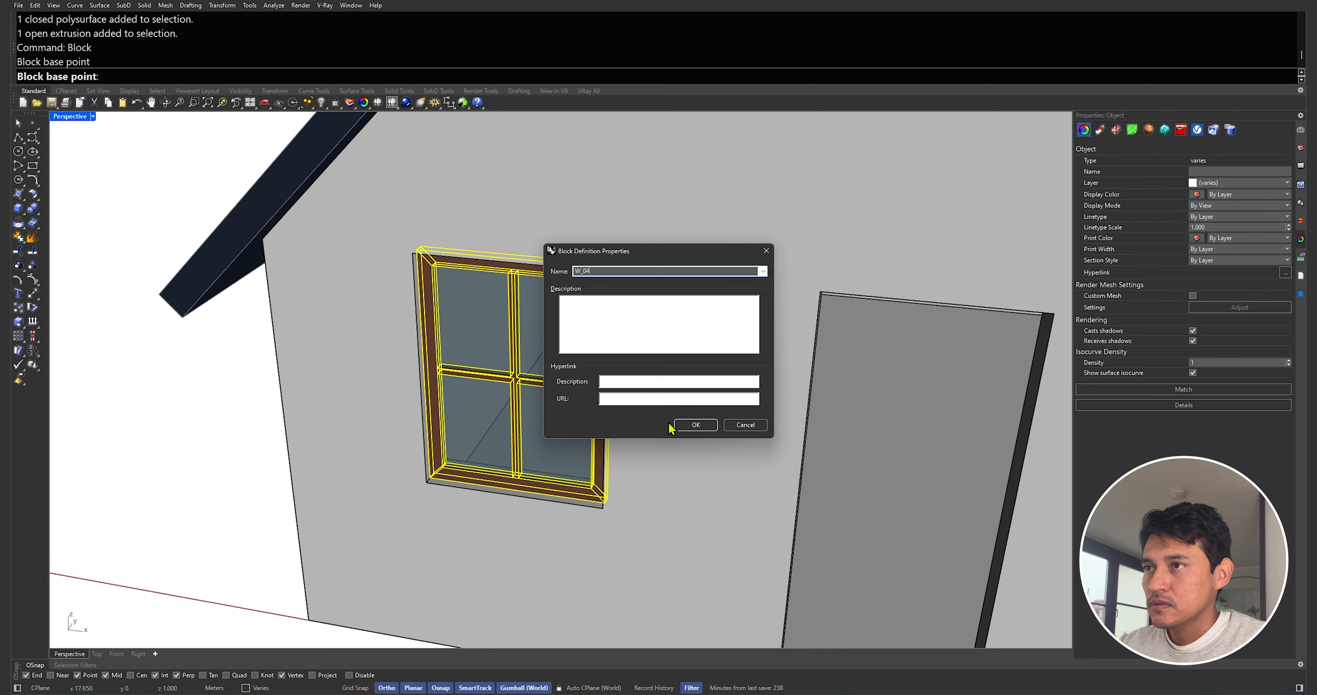
click(695, 425)
Mirror a copy of the window block across the door's centre onto the other front window opening
scroll(538, 410, down, 2)
text(Mir)
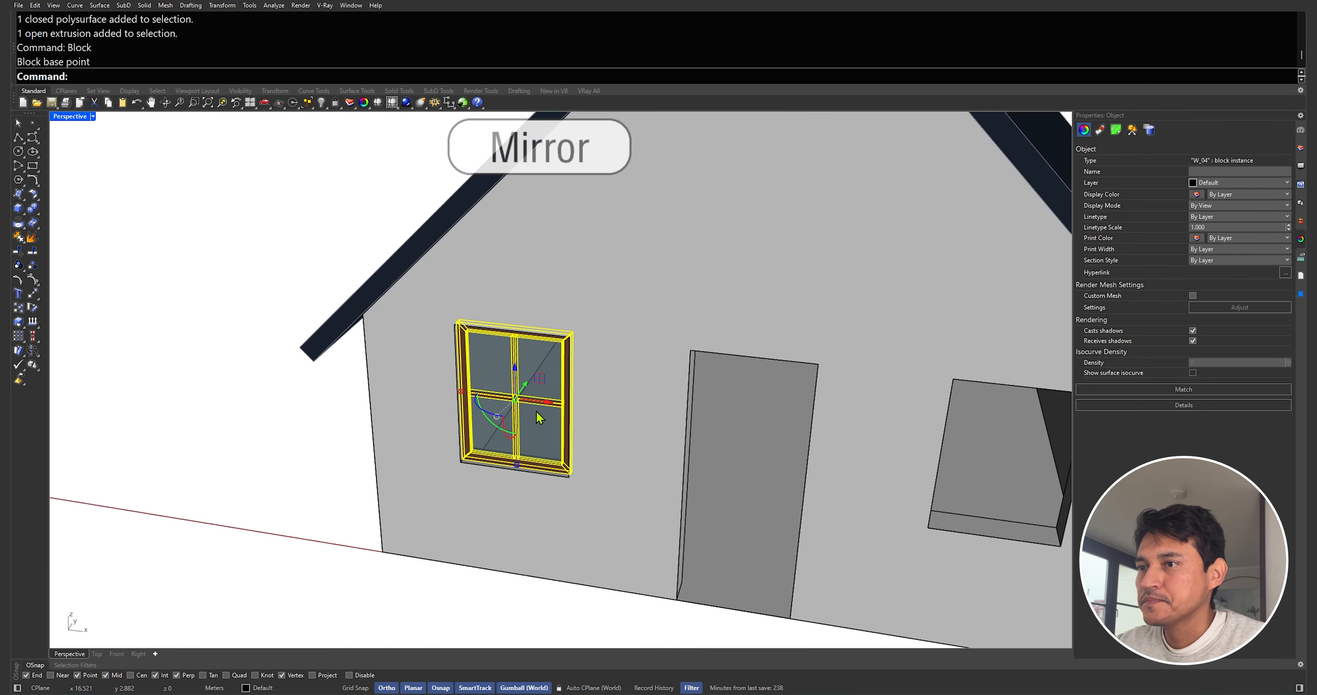
scroll(616, 481, down, 5)
key(Return)
click(671, 534)
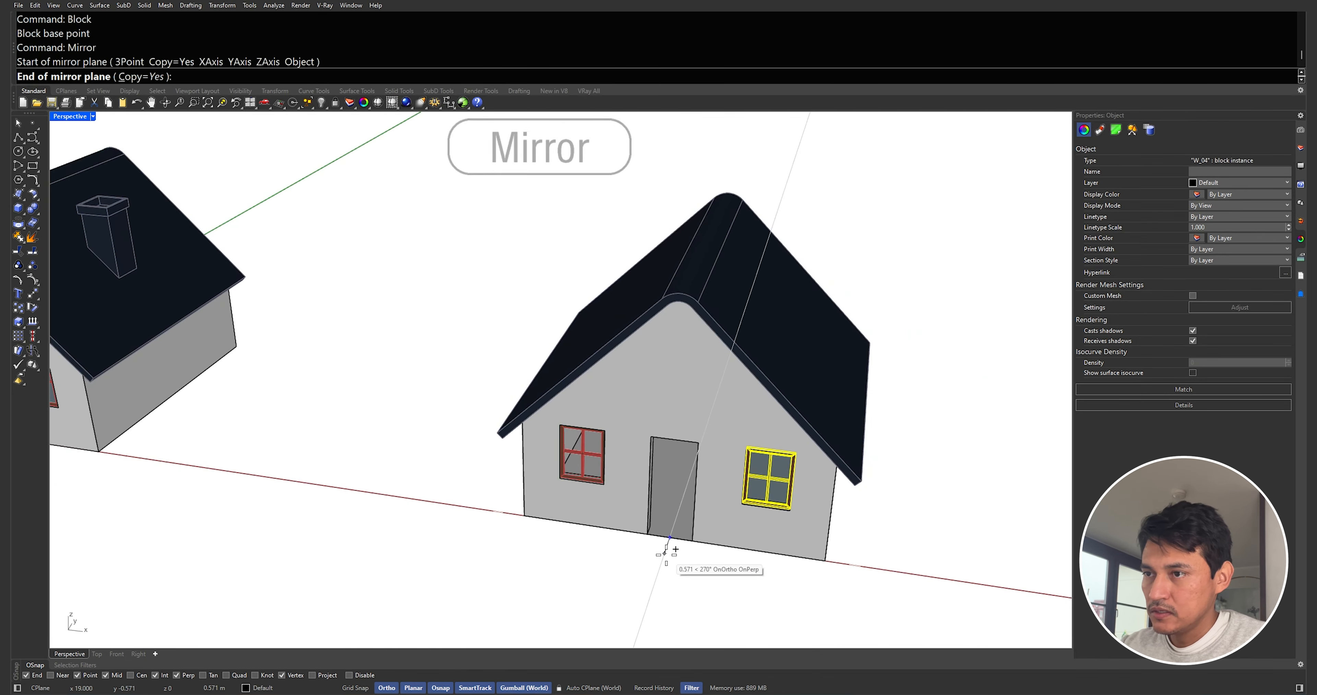
click(671, 565)
Mirror copies of both front window blocks across the house's middle onto the back wall
shift+click(773, 490)
right_drag(781, 487, 701, 455)
text(Mir)
key(Return)
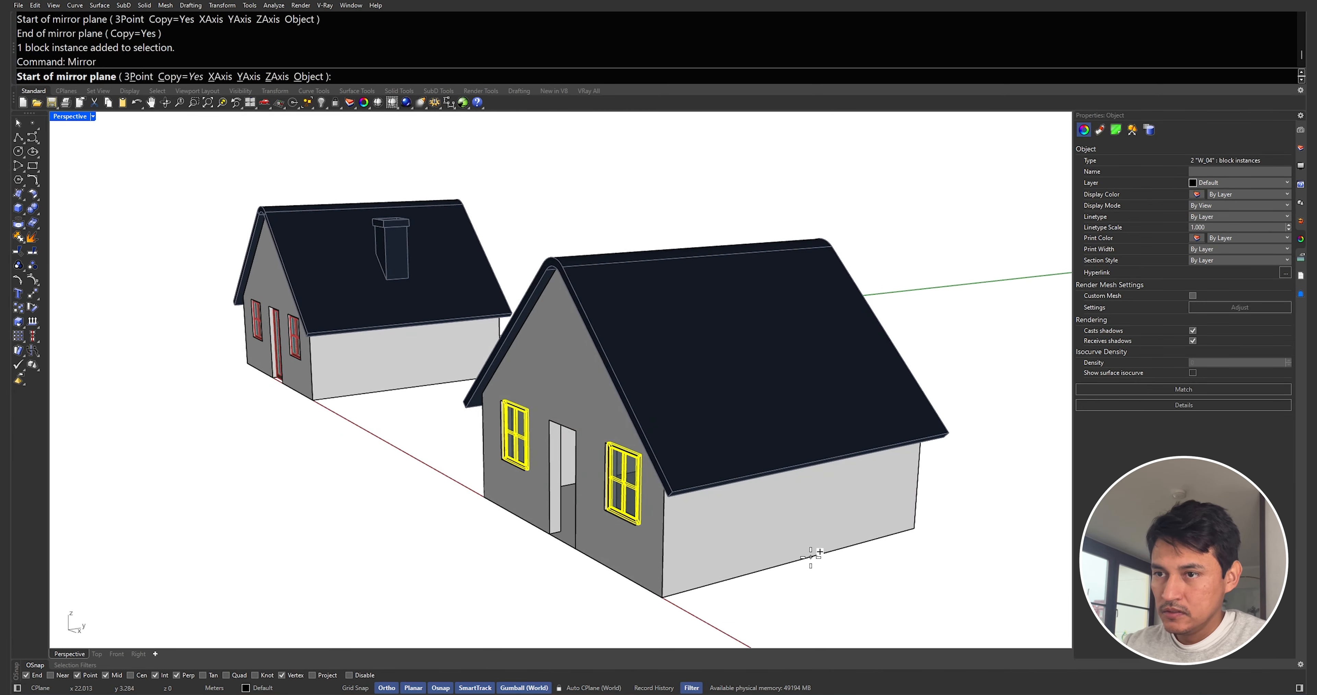
click(805, 555)
right_drag(791, 573, 588, 562)
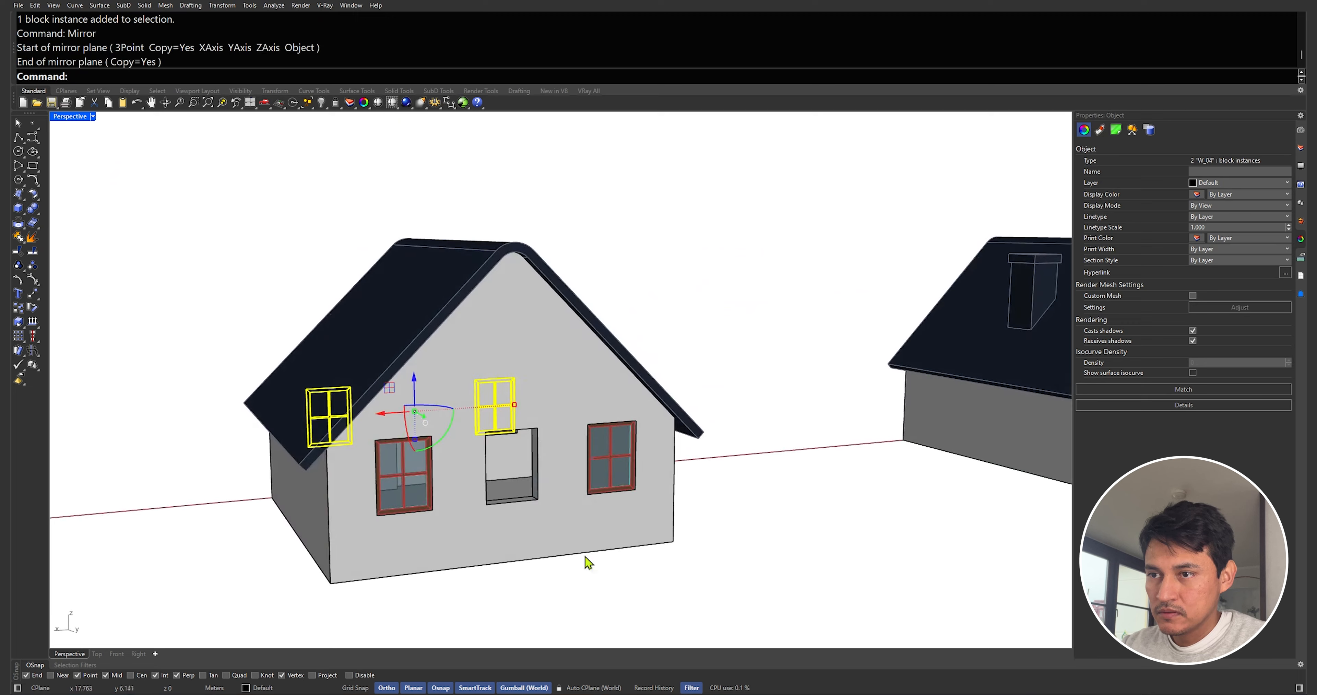
Move a back window block into its opening and copy a window block into the empty back opening
click(417, 476)
right_drag(418, 478, 427, 506)
text(py)
scroll(429, 506, up, 5)
key(Return)
click(494, 608)
click(722, 551)
key(Return)
scroll(721, 541, down, 8)
right_drag(718, 526, 838, 450)
click(587, 416)
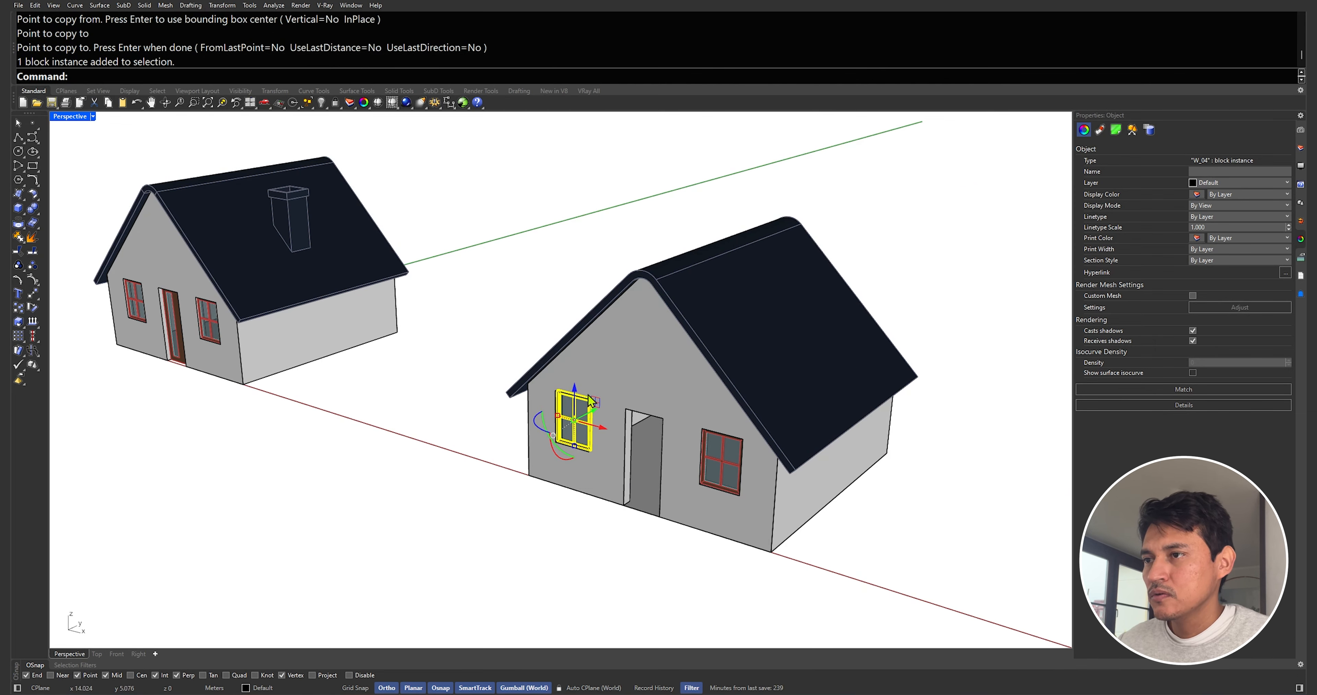
right_drag(688, 489, 690, 526)
key(Escape)
Draw a line across the bottom of the front door opening between its two lower corners
text(pl)
scroll(611, 541, up, 8)
key(Return)
click(606, 543)
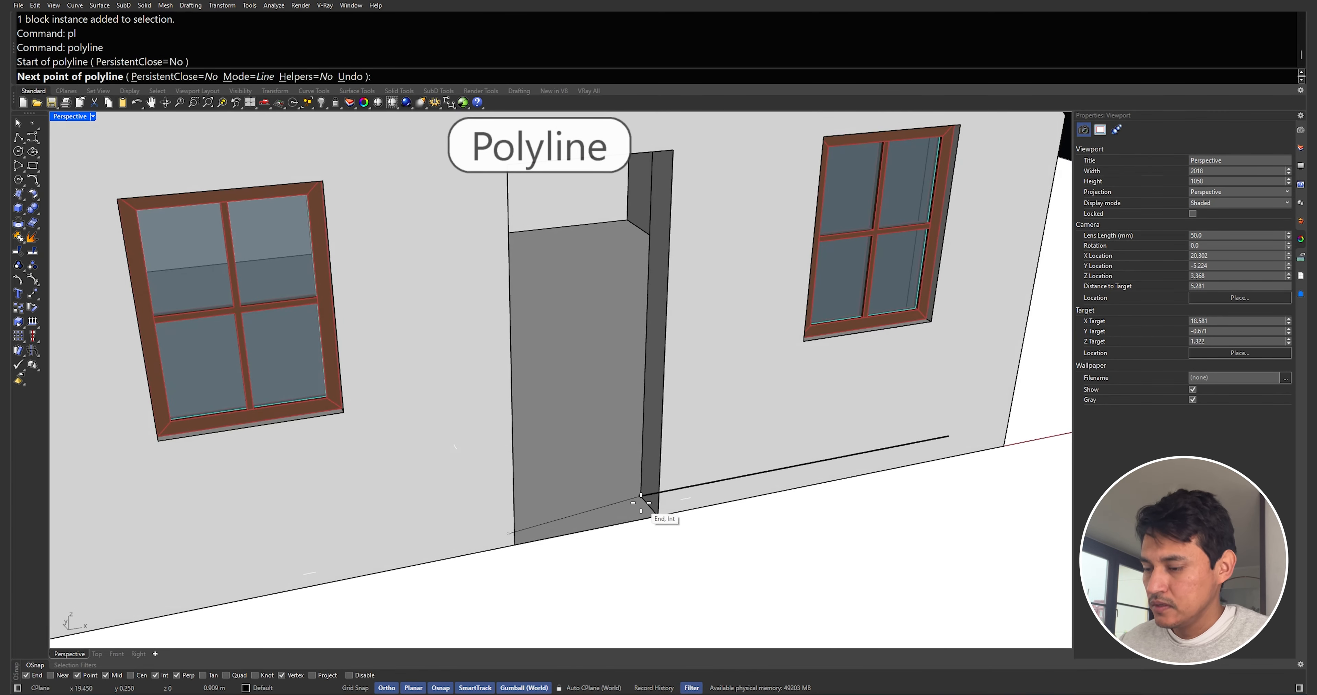
click(648, 506)
key(Return)
Extrude the line up to the top of the door opening and delete the source line
text(extr)
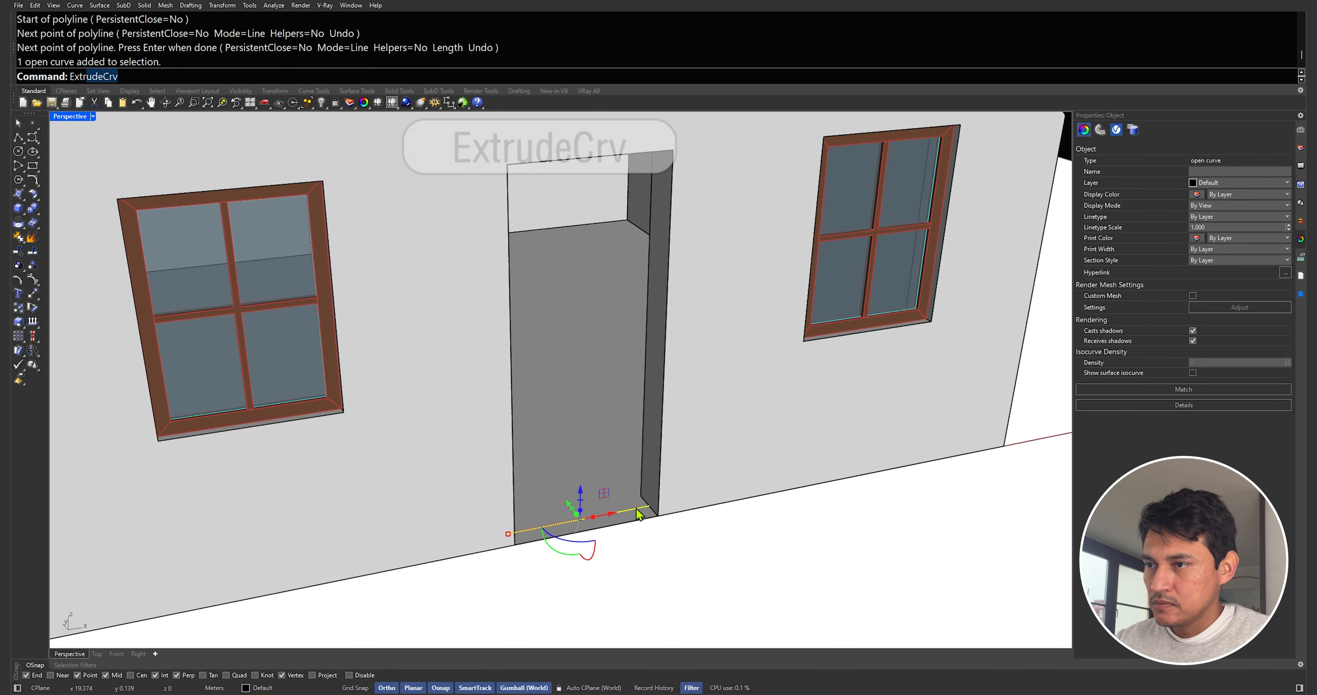
key(Return)
click(688, 166)
key(Delete)
Thicken the door surface into a 0.05 solid with Offset Surface and put it on the Wood layer
click(638, 240)
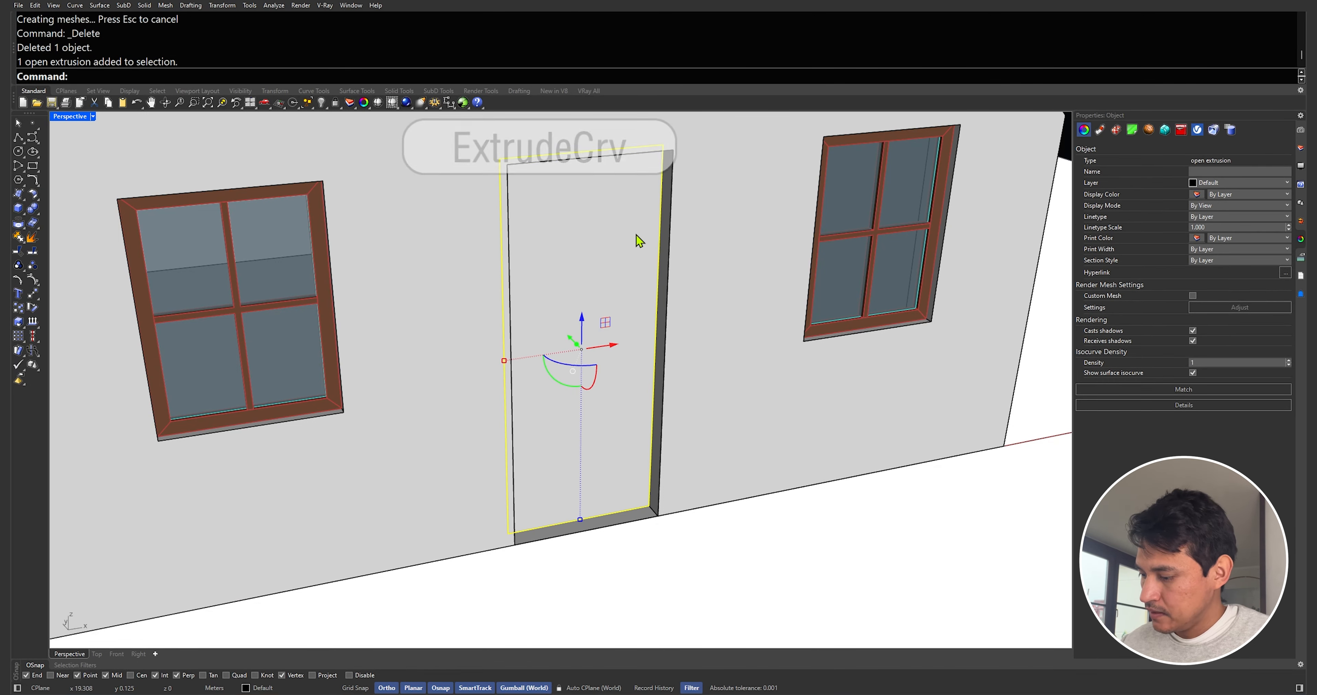
text(off)
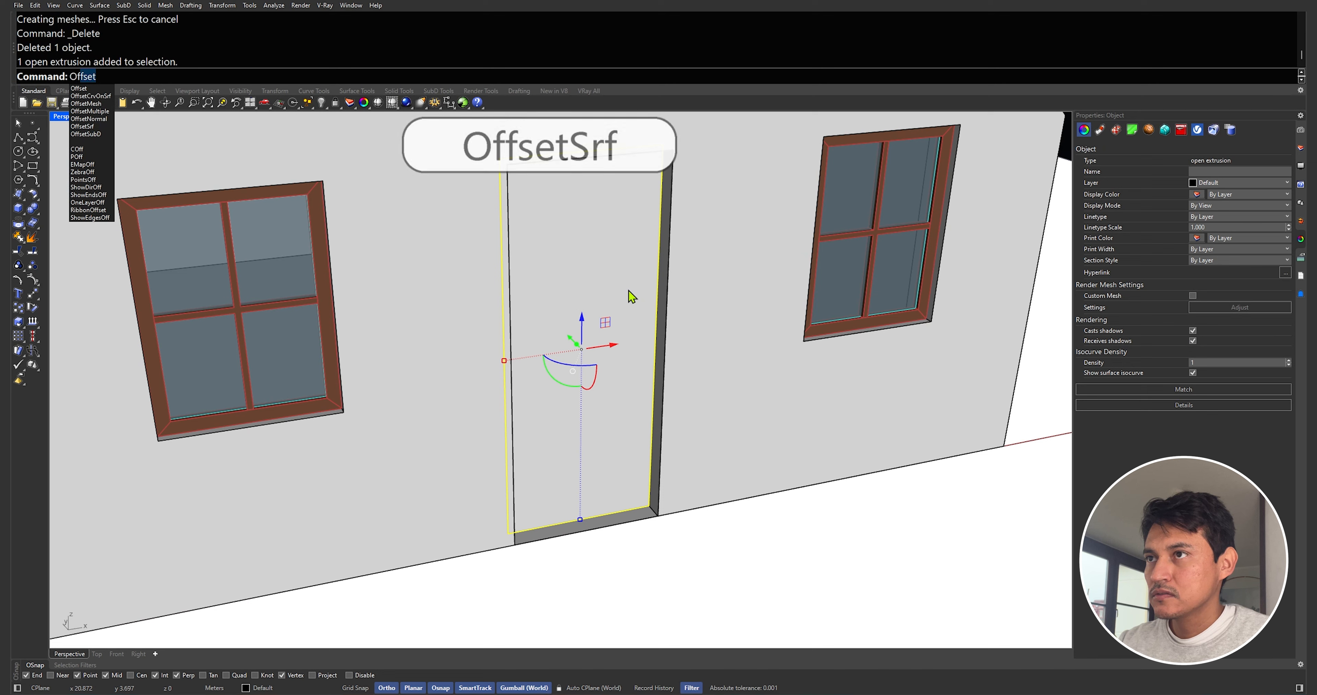
click(97, 126)
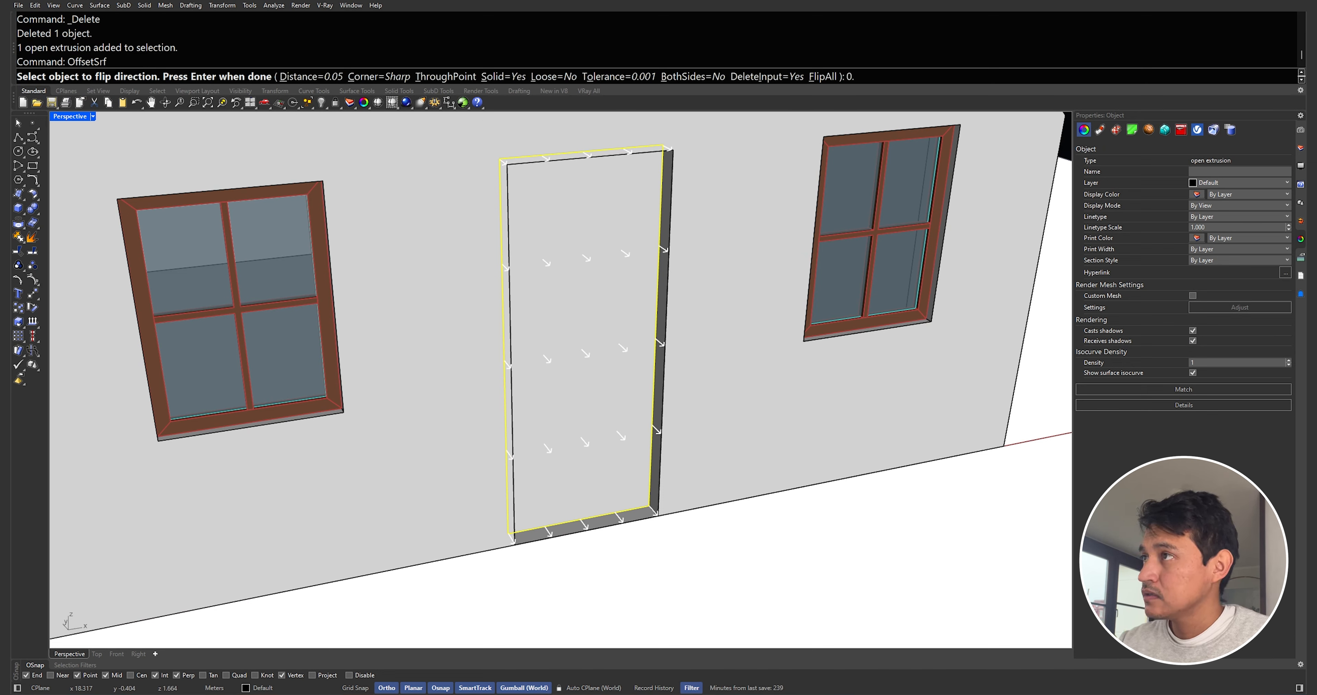
key(Return)
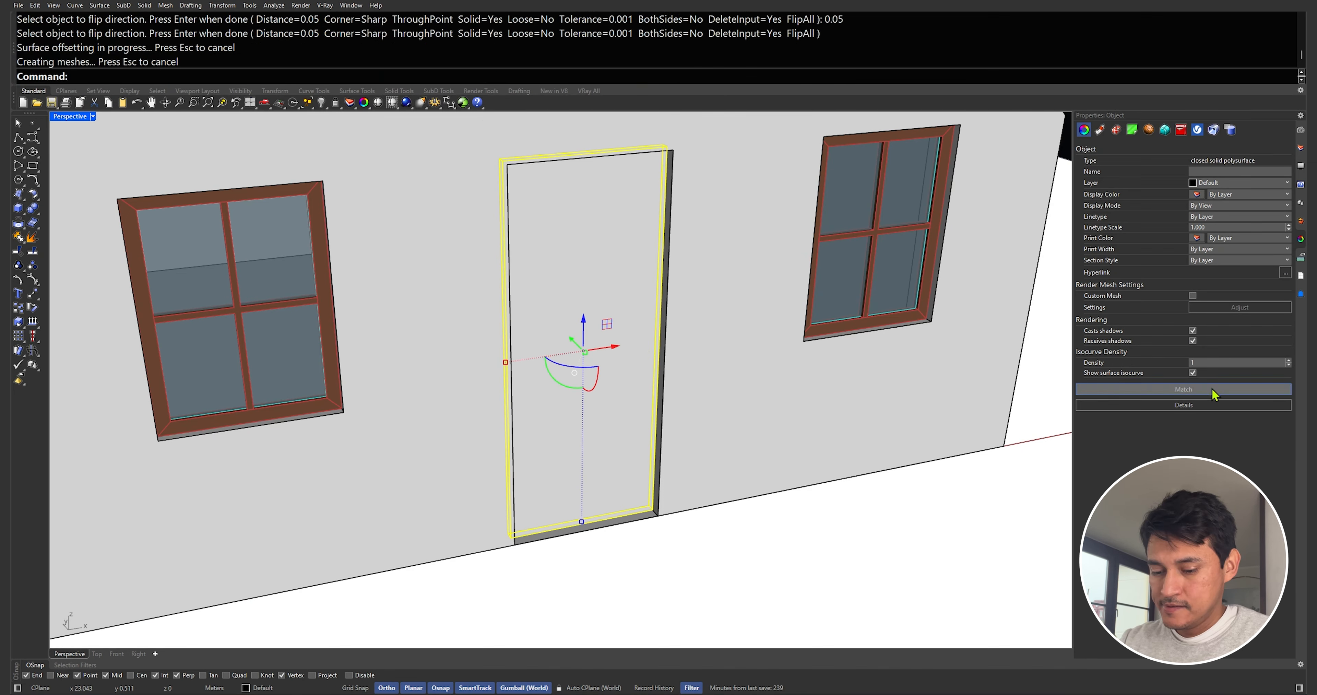
click(1283, 185)
click(1214, 210)
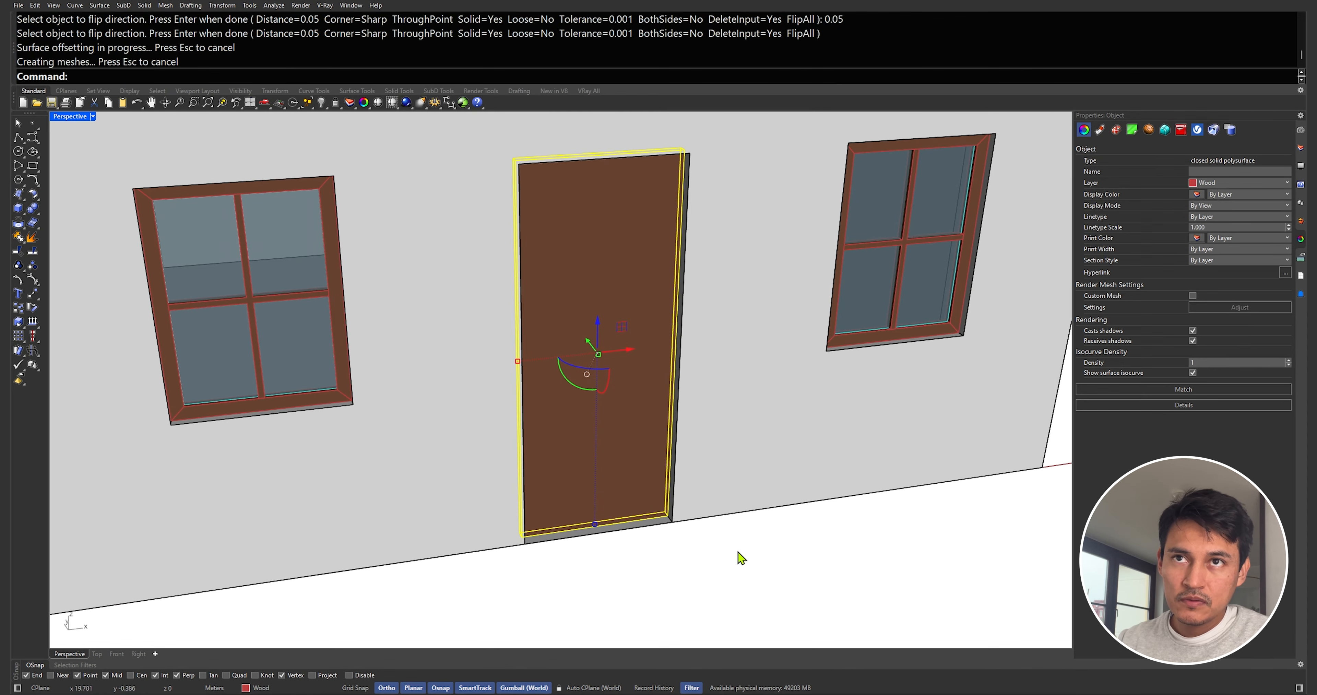
Draw a tall narrow box at the lower edge of the door
click(737, 556)
click(19, 208)
right_drag(823, 435, 620, 450)
scroll(616, 480, down, 7)
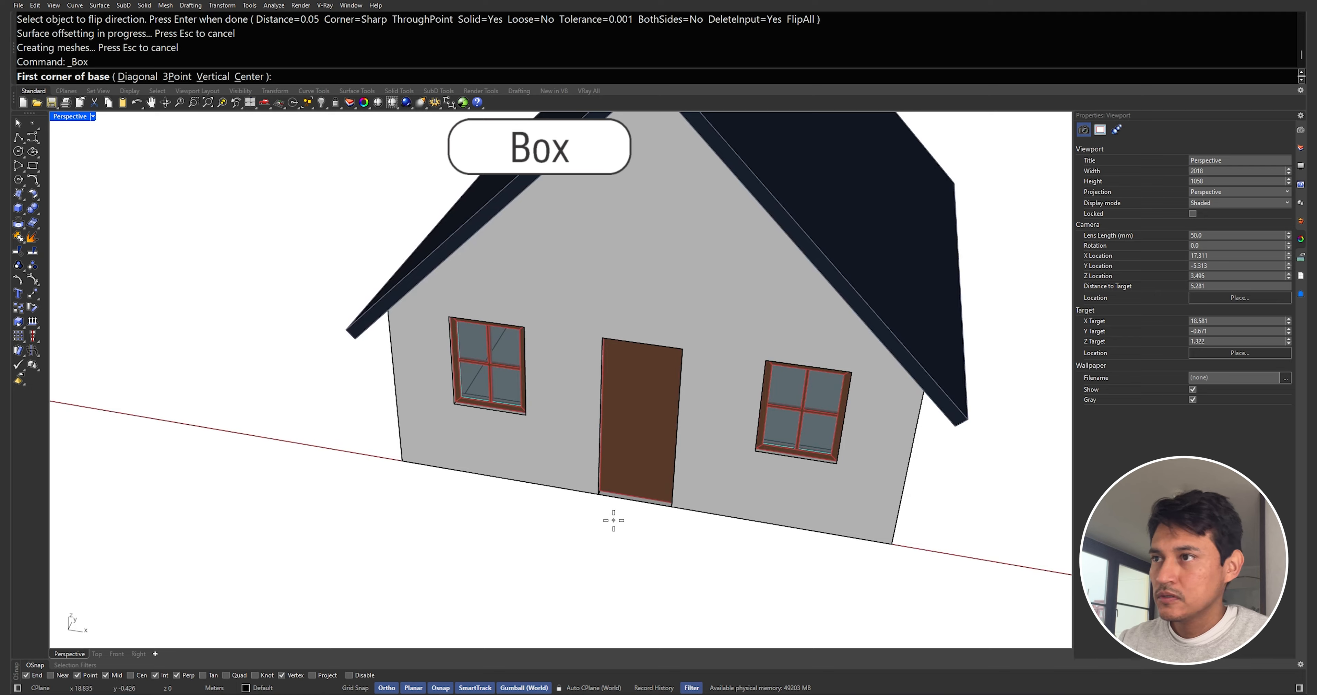
scroll(614, 520, up, 4)
click(603, 504)
click(637, 540)
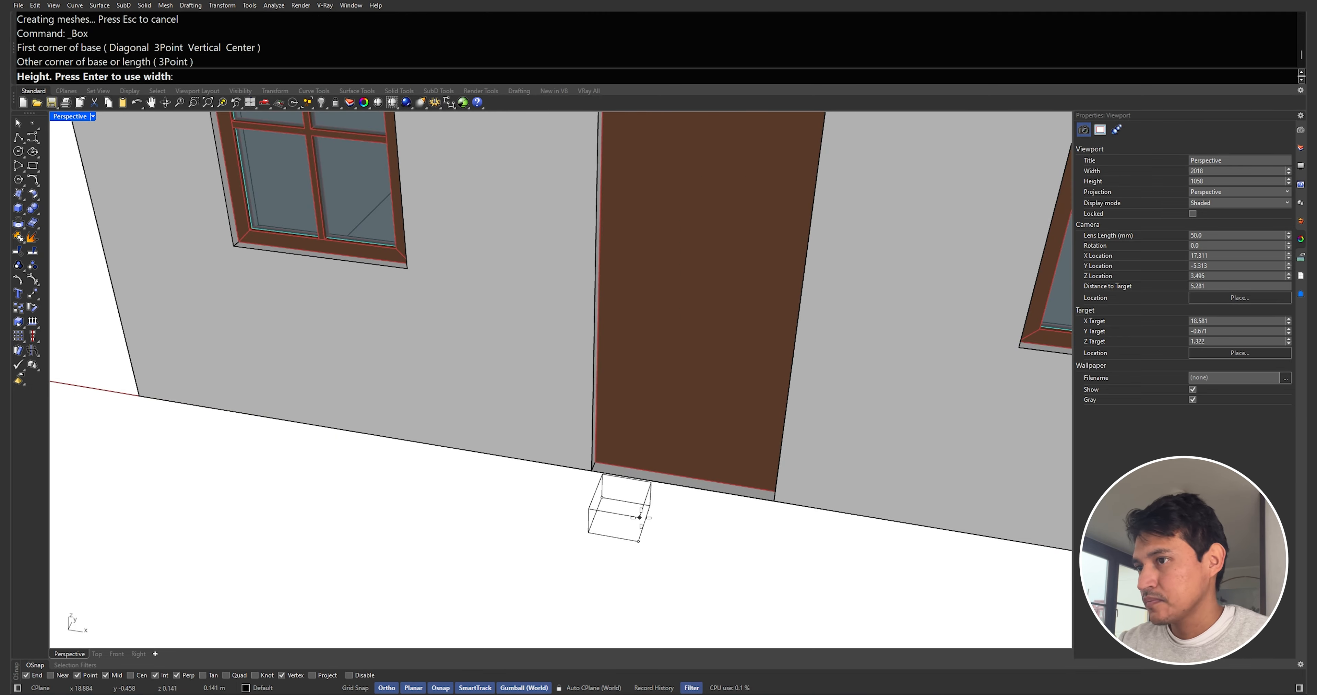
scroll(640, 517, down, 6)
scroll(640, 464, up, 6)
mouse_move(645, 388)
right_down()
mouse_move(650, 363)
mouse_move(633, 399)
right_up()
click(652, 362)
click(629, 388)
Scale the box along one direction to shorten it and move it inside the door panel
text(S)
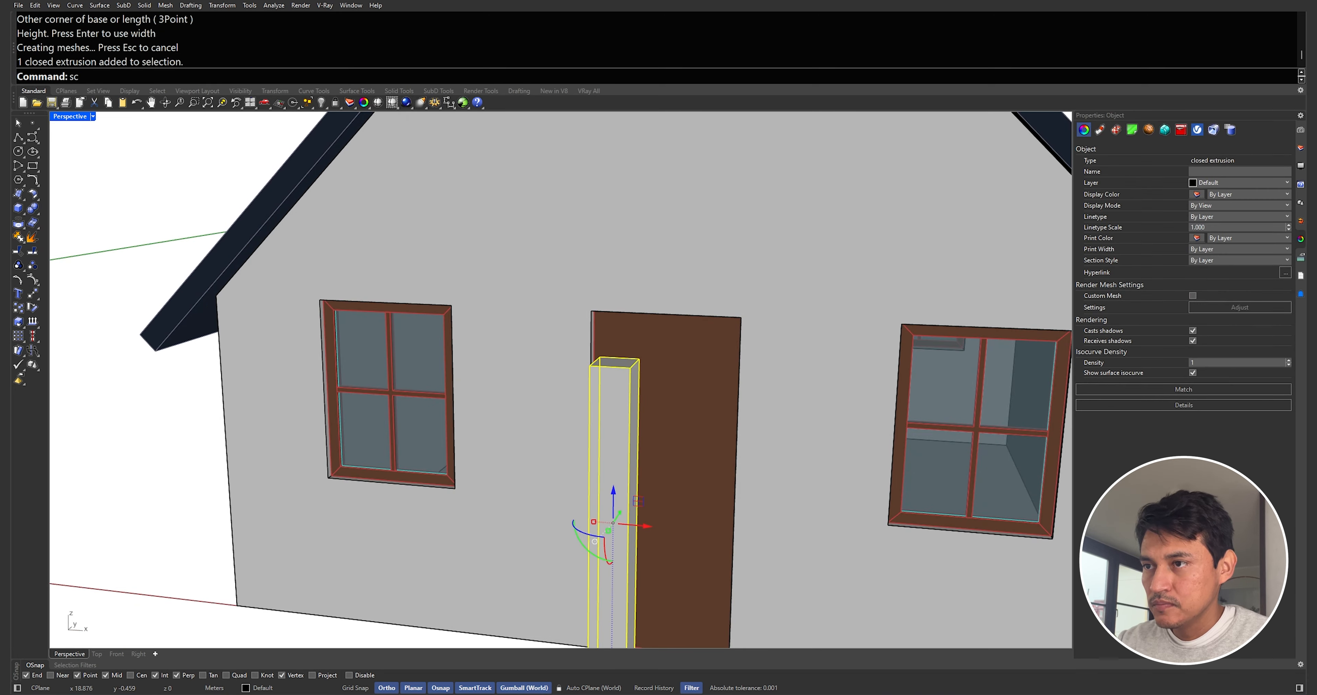
text(c1)
key(Return)
click(639, 361)
scroll(632, 490, down, 3)
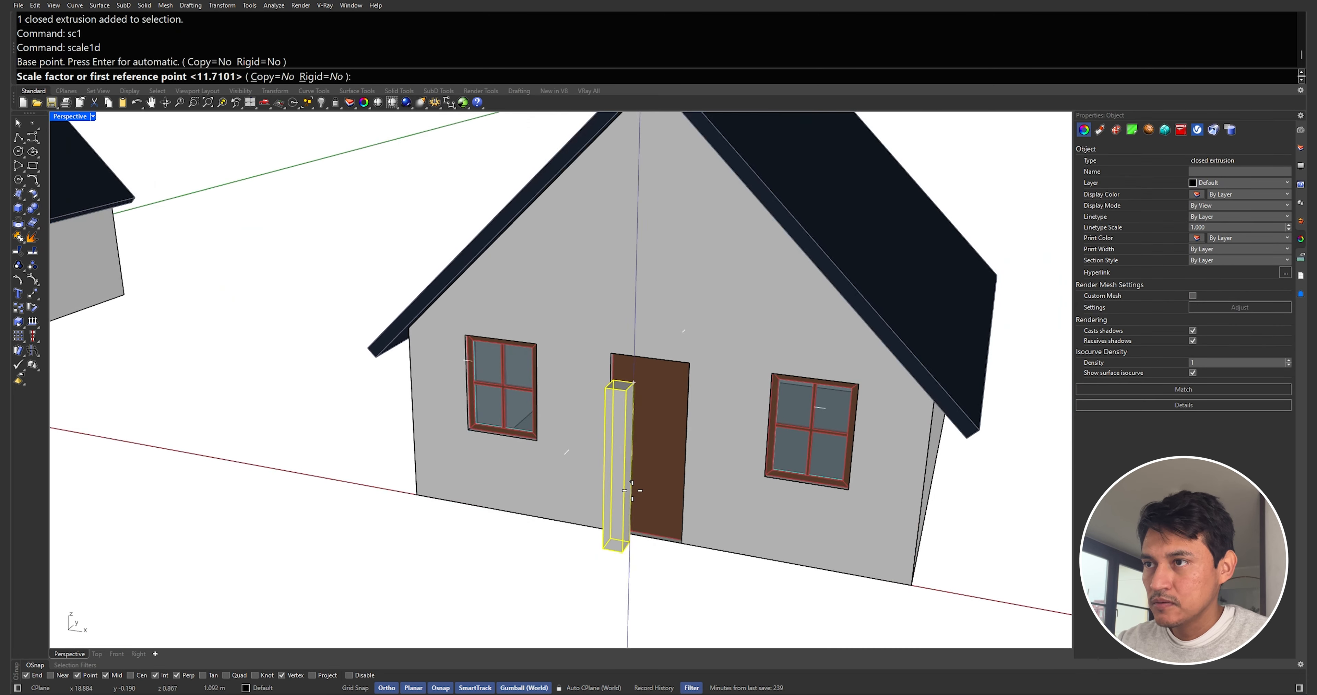
click(633, 540)
click(640, 518)
right_drag(645, 449, 625, 461)
drag(629, 452, 647, 440)
Subtract the box from the door to cut a narrow vertical slot
click(647, 393)
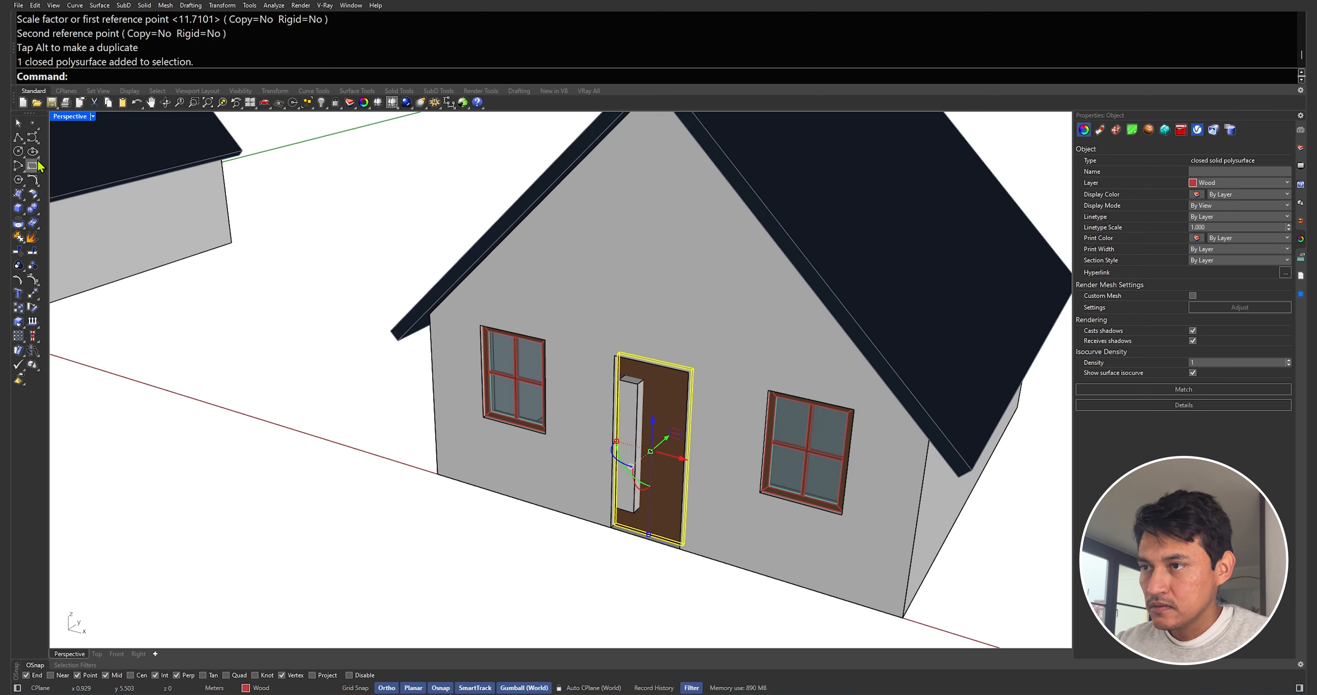
click(40, 212)
click(60, 213)
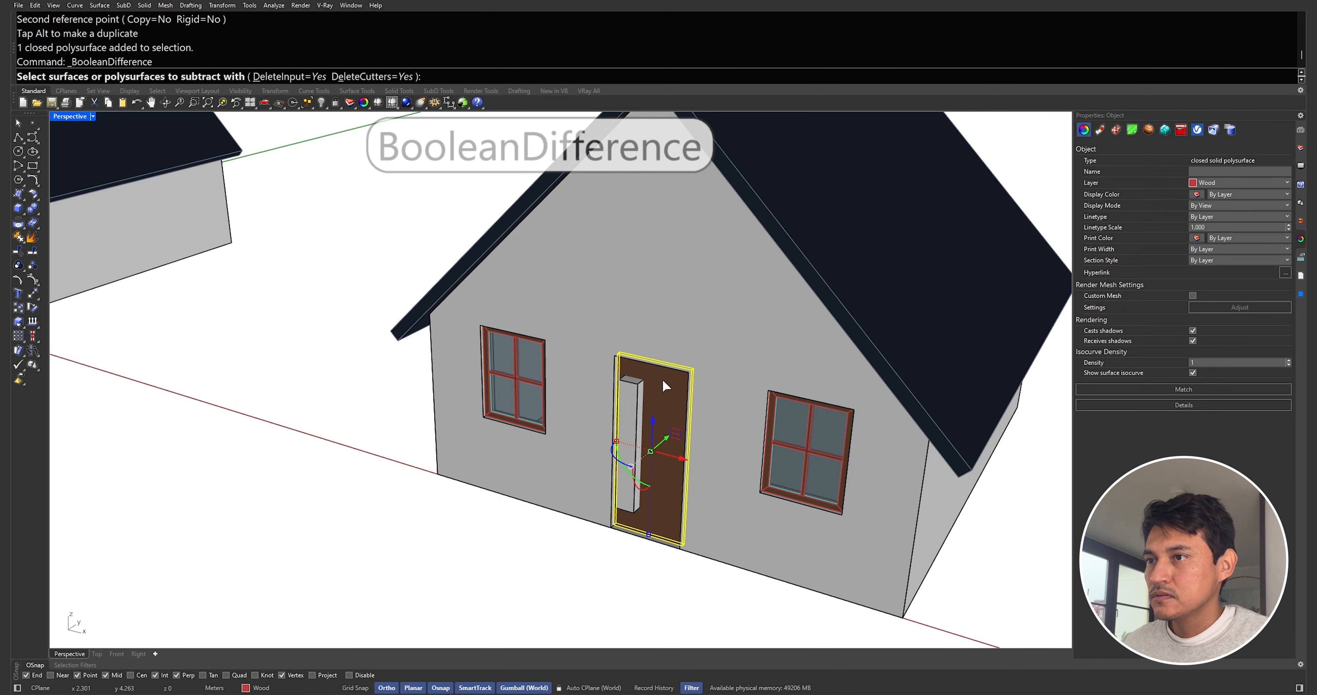
click(642, 393)
key(Return)
scroll(644, 433, up, 5)
key(Escape)
Draw a line across the bottom edge of the slot in the door
text(pl)
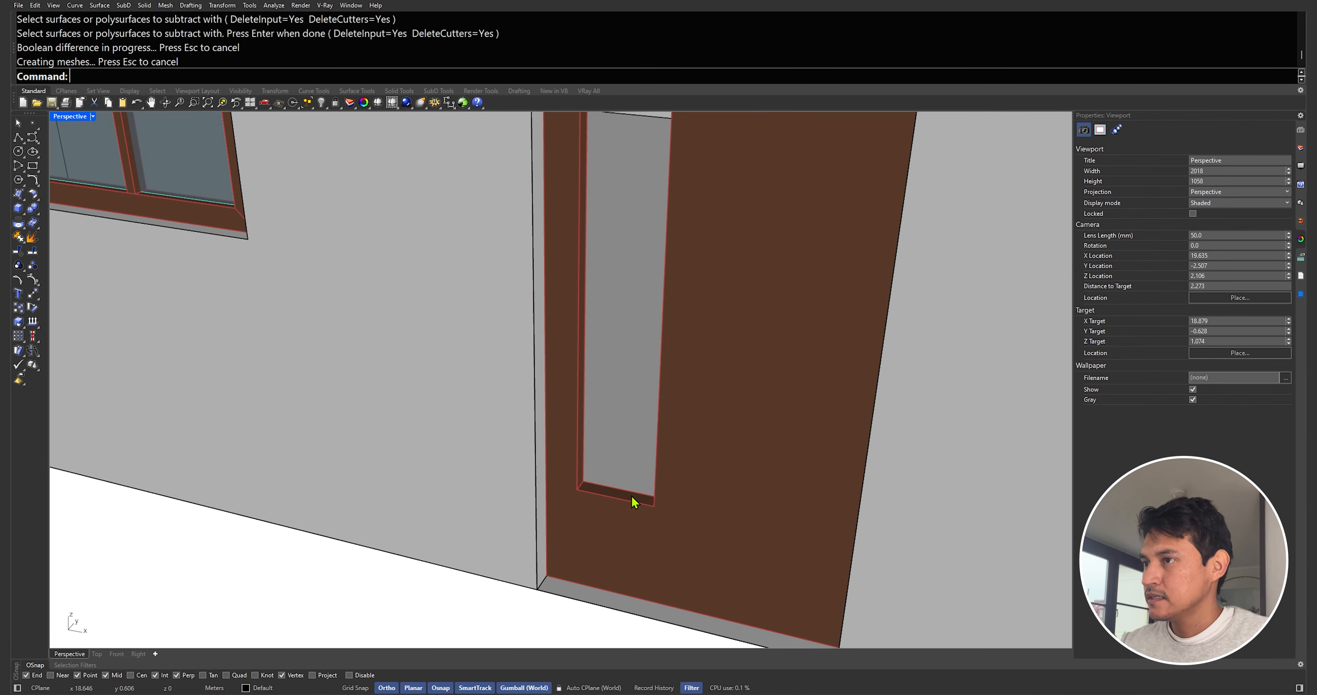
scroll(624, 498, up, 5)
key(Return)
click(648, 477)
scroll(634, 470, down, 10)
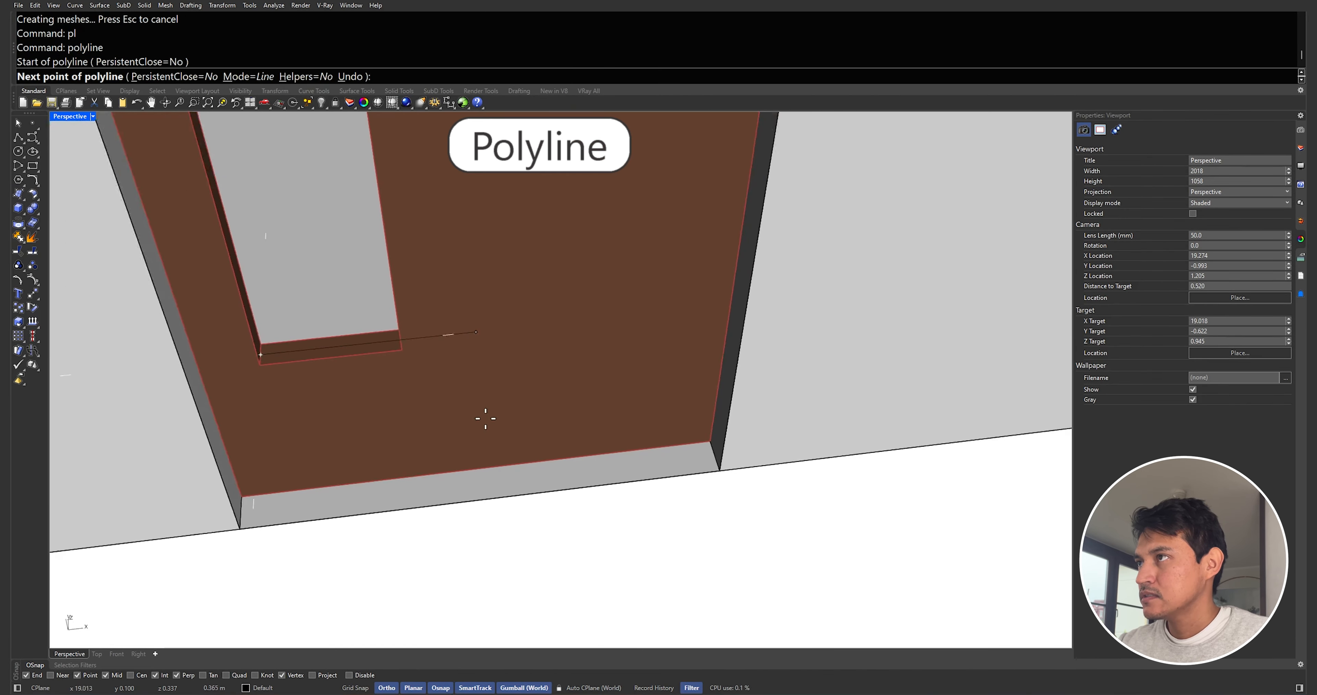
scroll(368, 388, down, 5)
scroll(383, 397, up, 8)
click(394, 426)
key(Return)
Extrude the line up to fill the door slot and give it the window glass properties
click(387, 437)
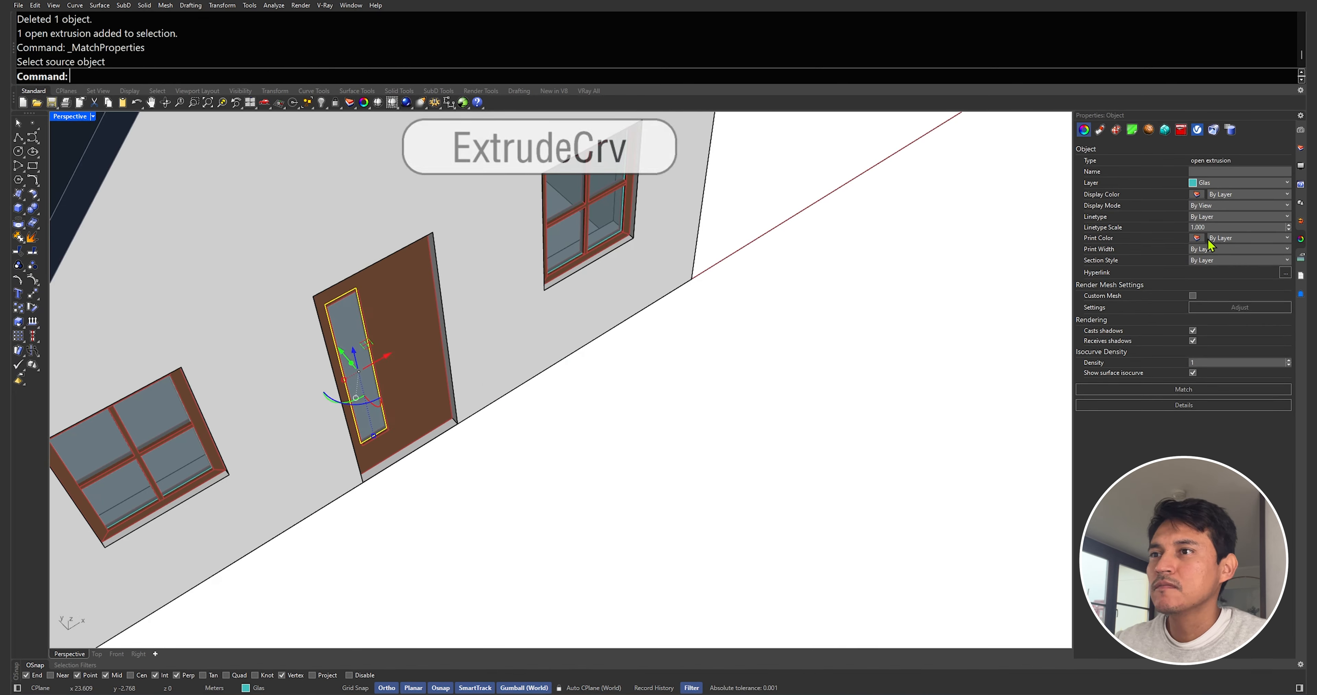
scroll(680, 311, down, 8)
right_drag(705, 332, 732, 281)
key(Escape)
scroll(774, 223, up, 2)
right_drag(775, 227, 773, 211)
scroll(796, 161, down, 3)
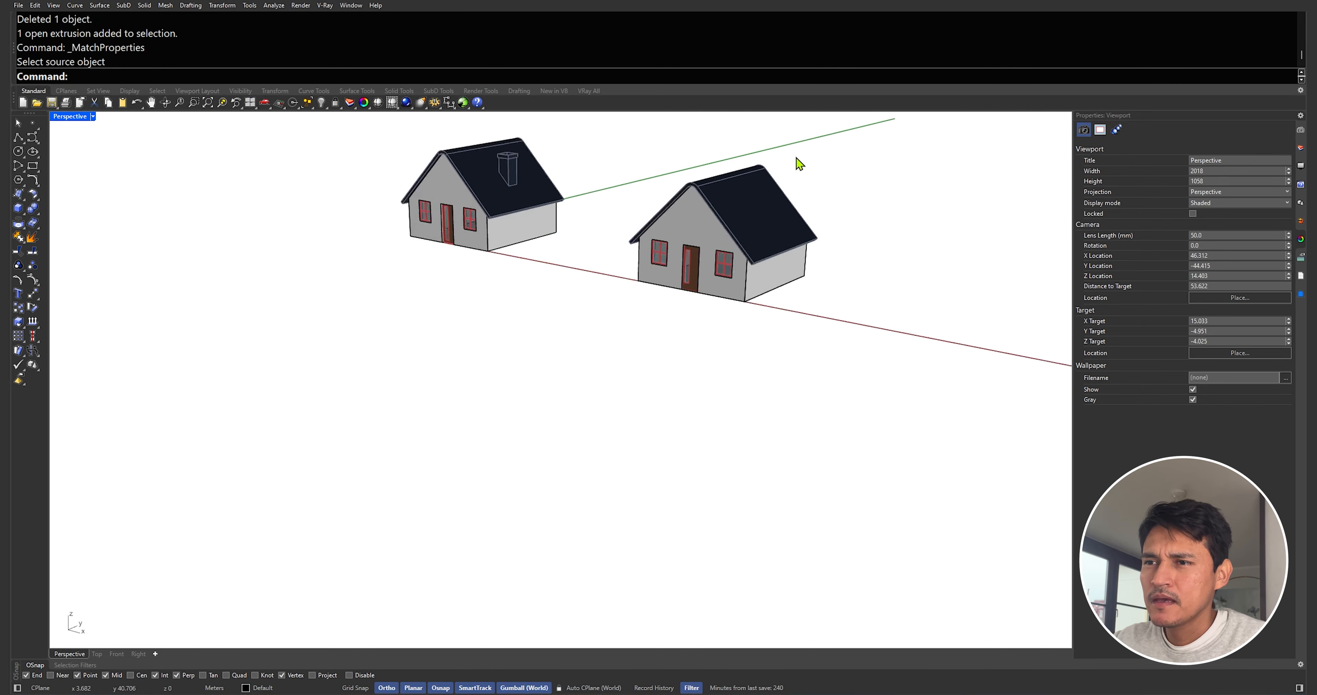
scroll(266, 262, up, 5)
Draw a 0.7 by 0.7 rectangle on the ground beside the house
click(32, 165)
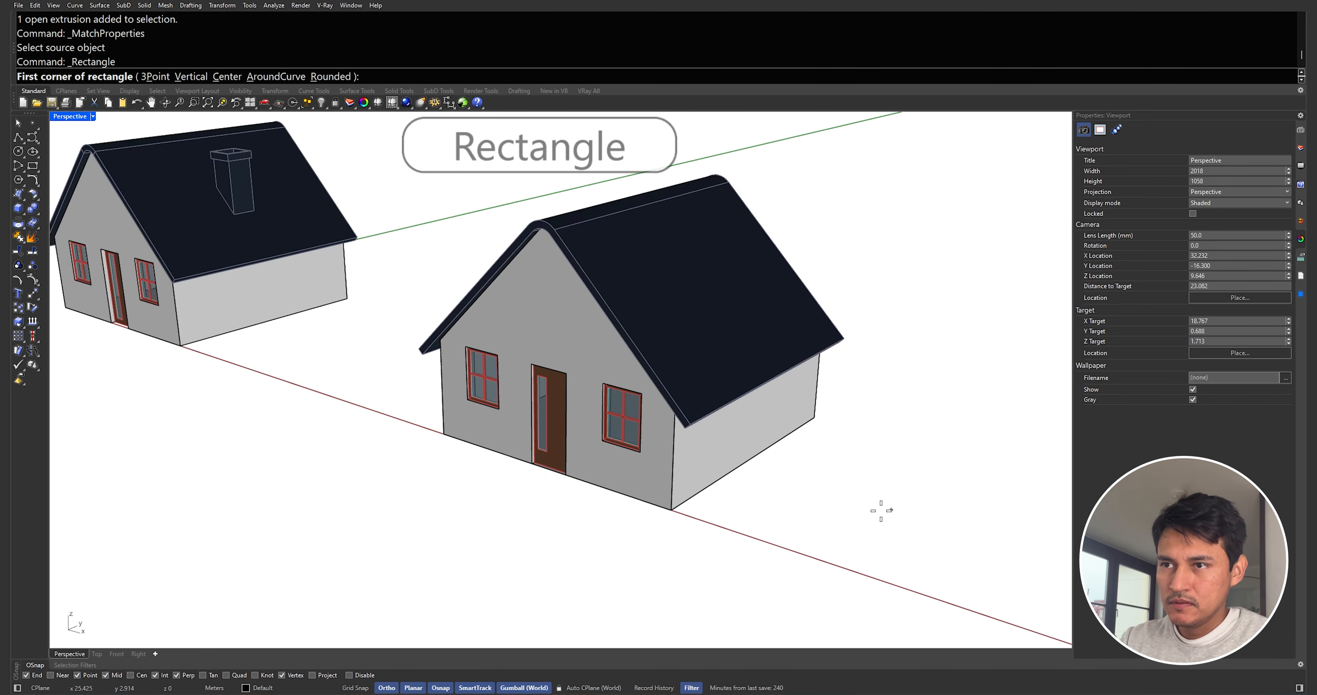
click(799, 455)
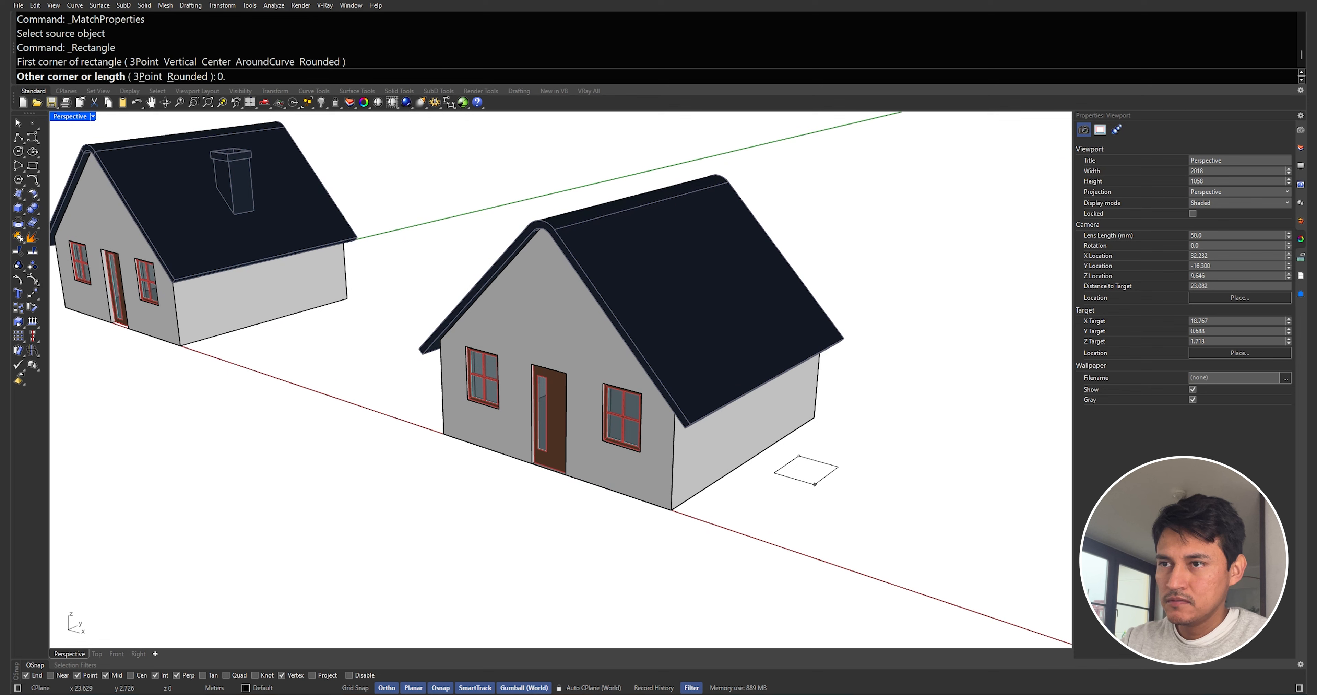
key(Return)
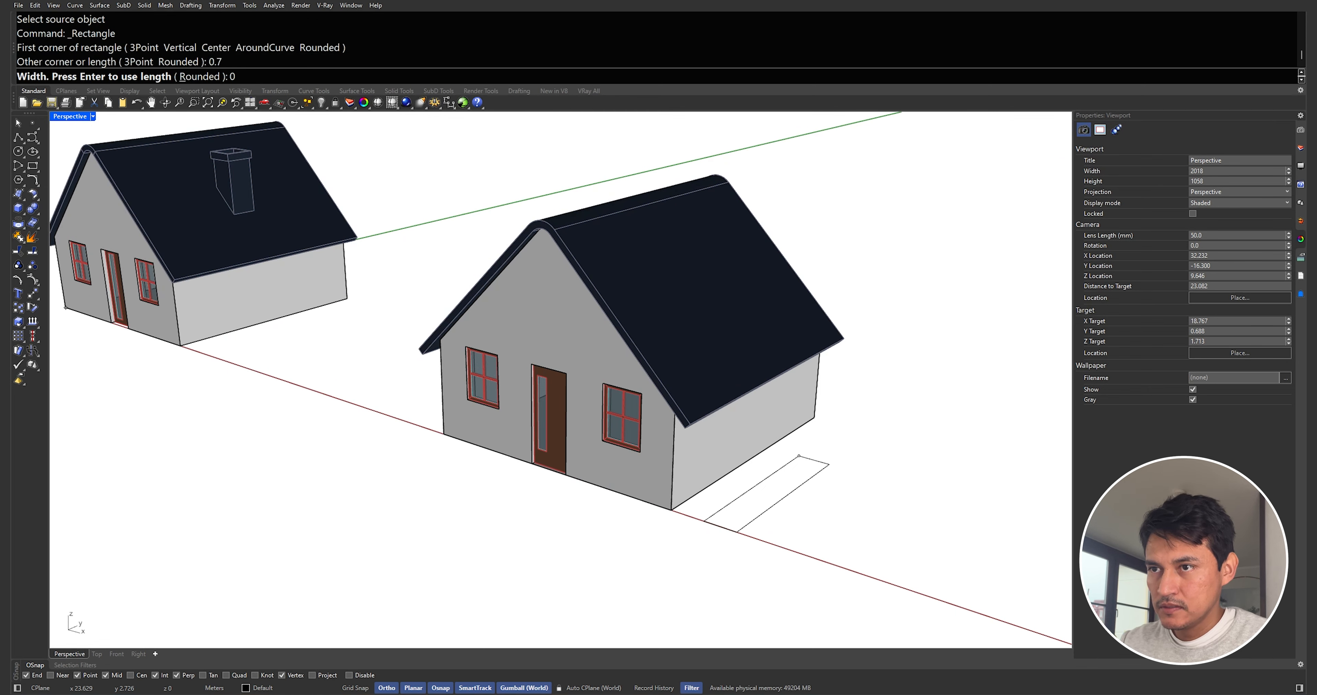
text(7)
key(Return)
click(825, 461)
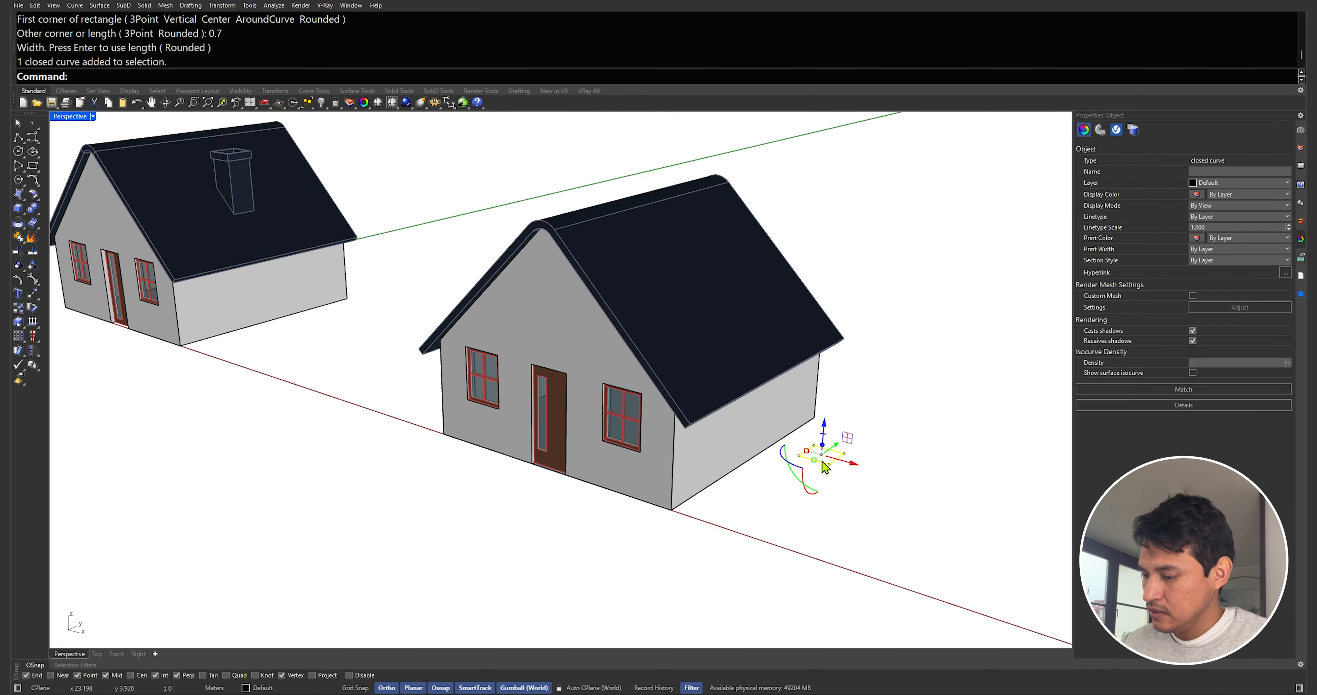
Move the rectangle against the house's side wall
text(m)
key(Return)
click(806, 450)
click(749, 461)
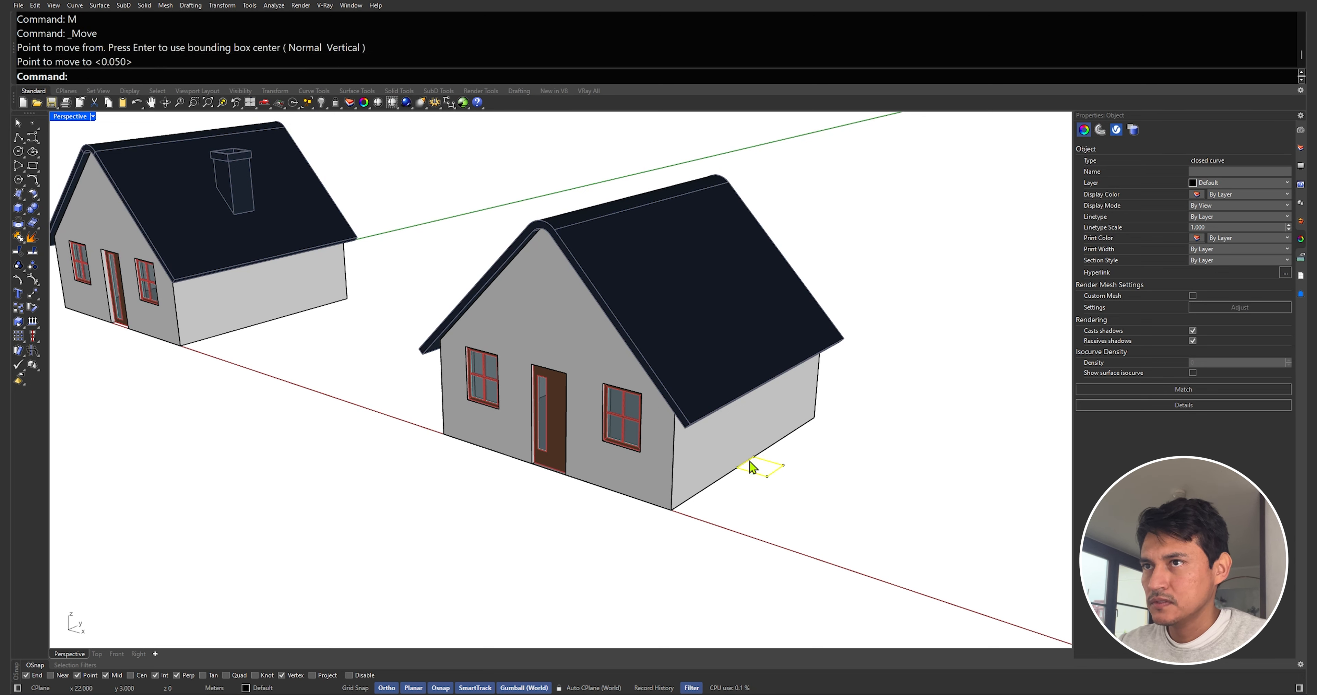
Extrude the rectangle upward into a tall chimney above the roof and delete the source curve
text(ExtrudeCrv)
key(Return)
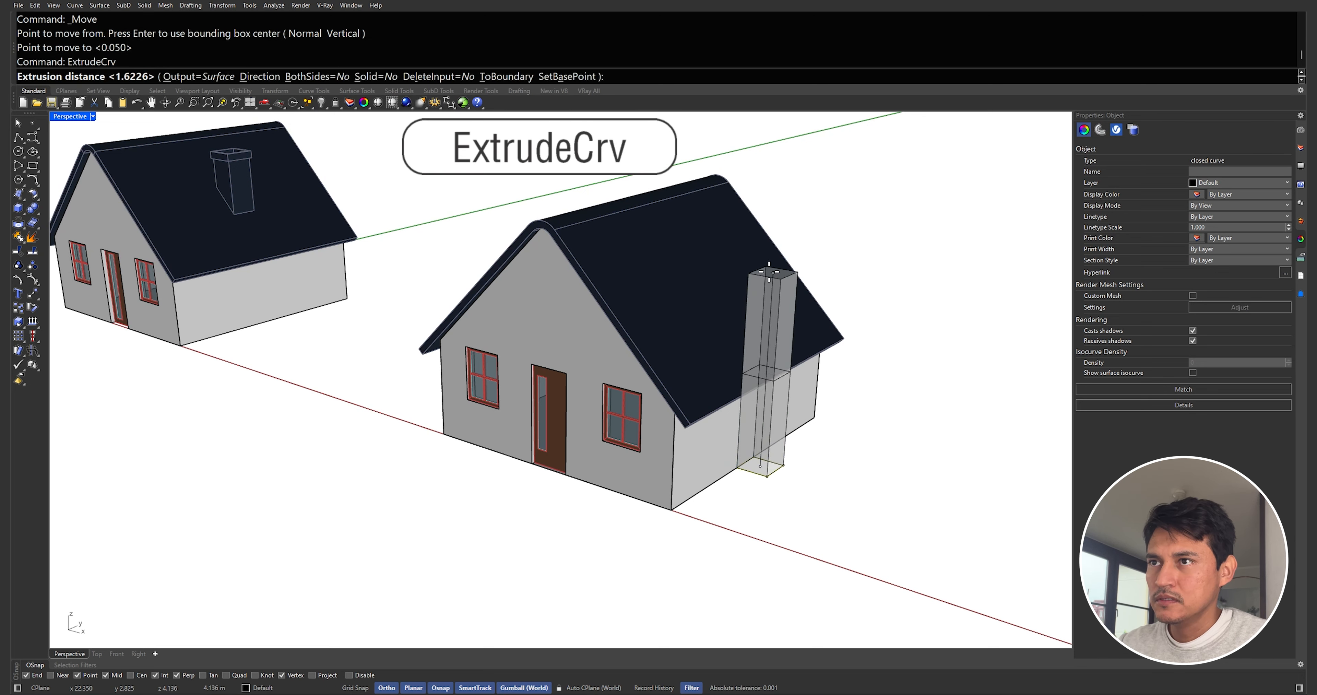
right_drag(778, 235, 878, 201)
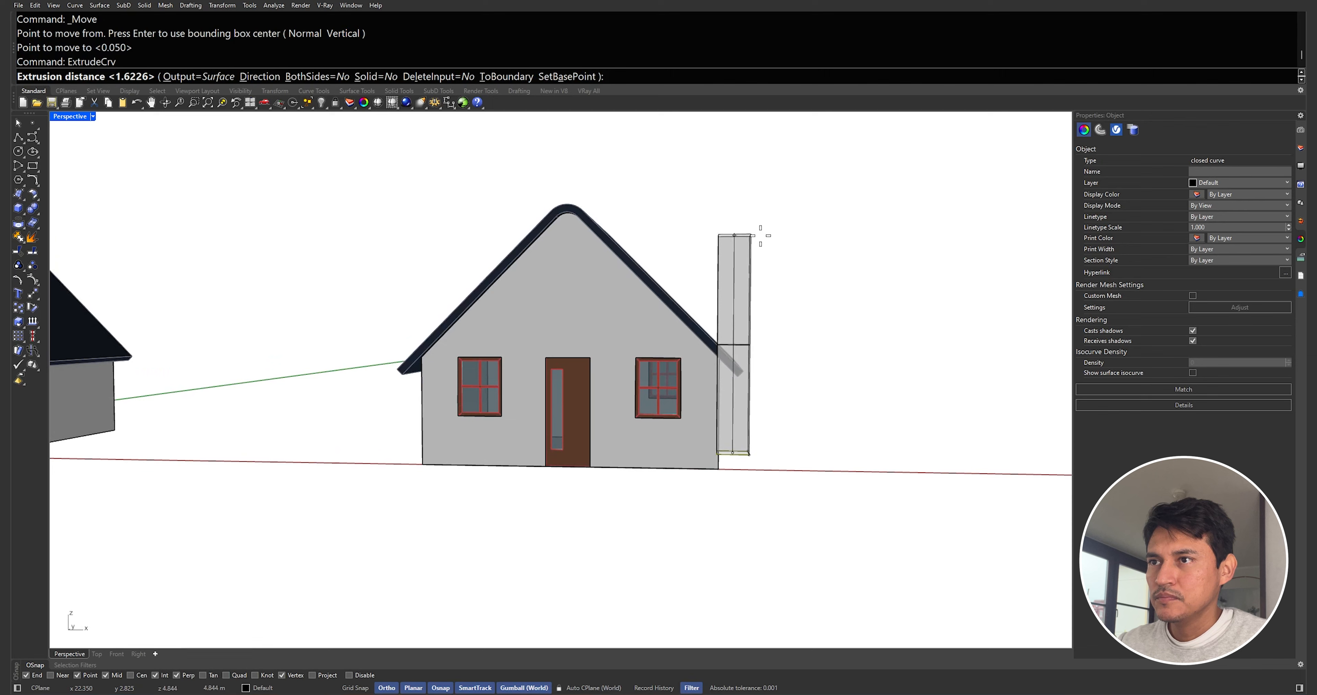
click(740, 252)
right_drag(740, 263, 744, 322)
key(Delete)
Move the chimney up and inward so it rises through the roof slope
click(770, 288)
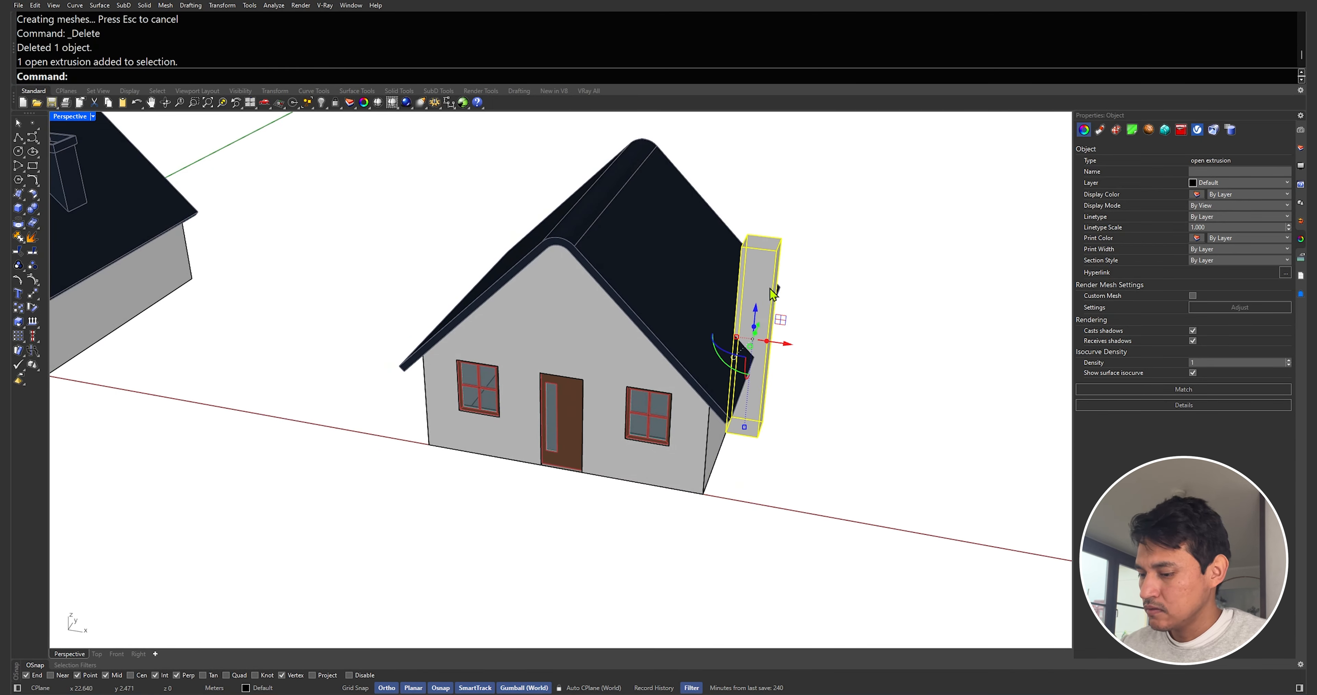
drag(786, 347, 731, 327)
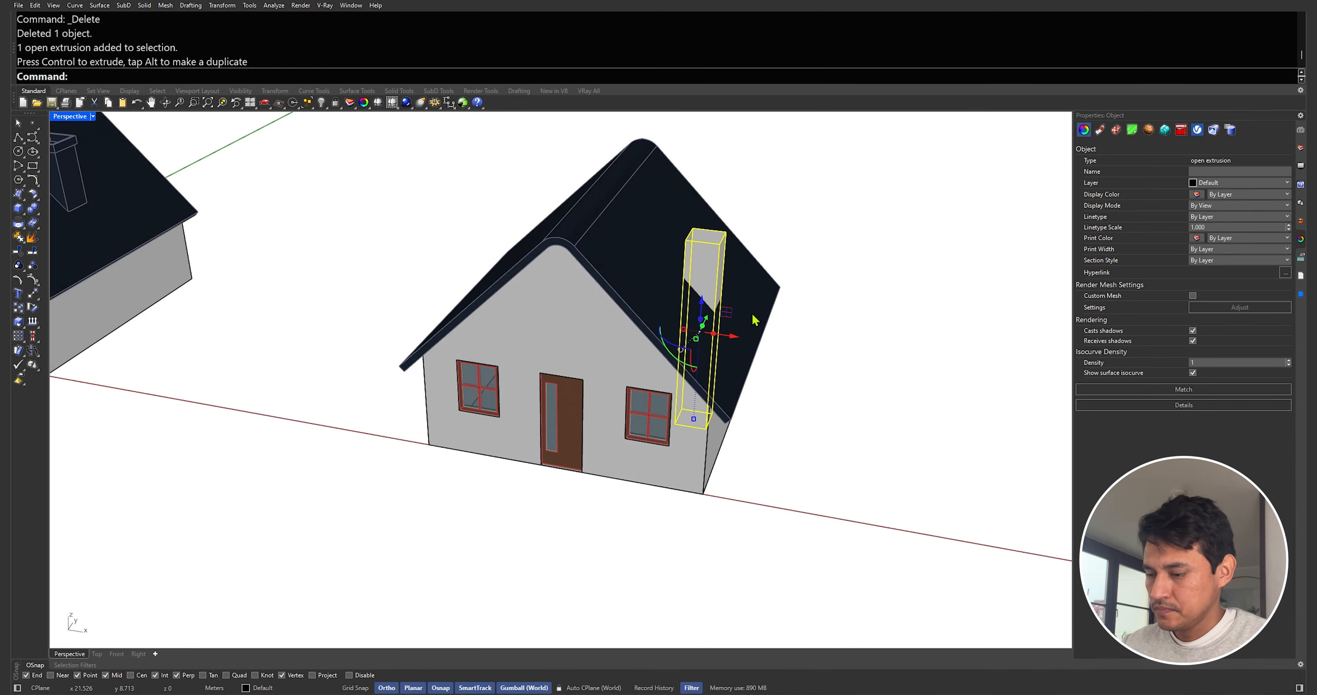
right_drag(736, 327, 777, 285)
key(Return)
scroll(715, 254, up, 9)
key(Escape)
Thicken the chimney walls inward into a 0.05 solid with Offset Surface, flipping the direction
click(728, 266)
text(Offset)
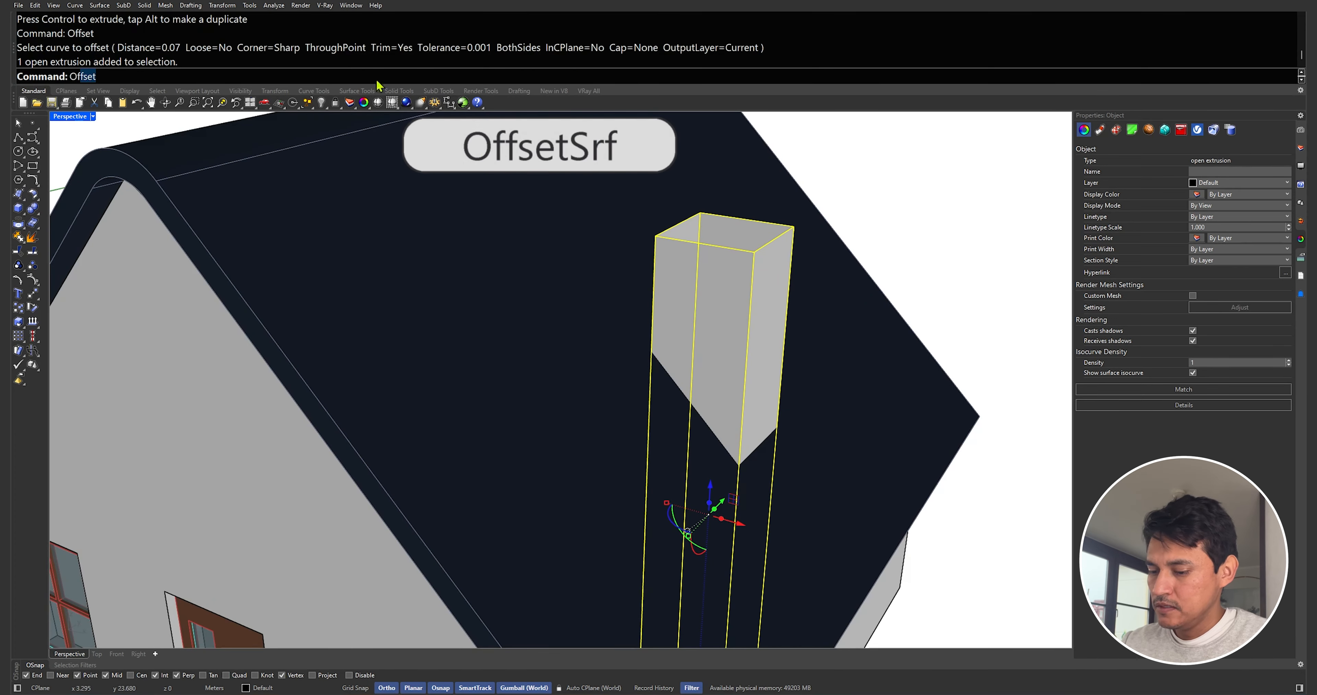
click(101, 126)
text(flip)
key(Return)
text(0.05)
key(Return)
key(Return)
click(842, 218)
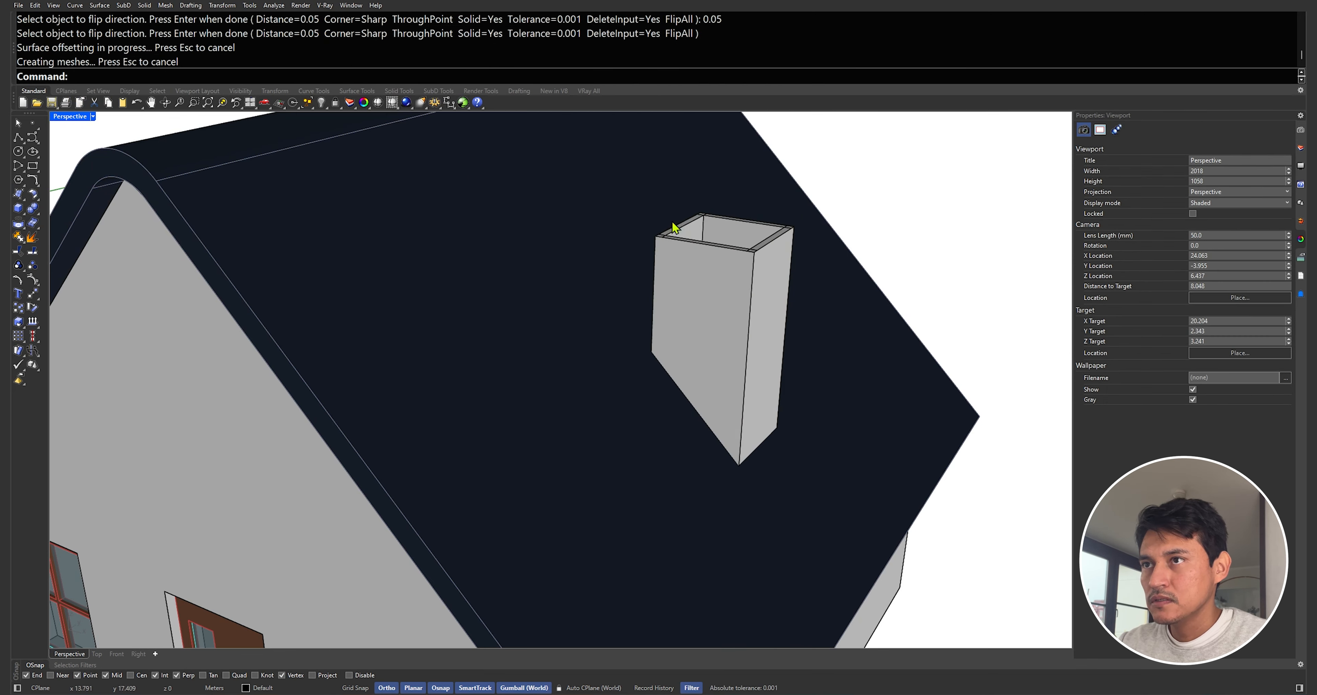
right_drag(674, 224, 585, 259)
Draw a rectangle around the chimney's top rim and extrude it upward into a short band, deleting the curve
click(32, 166)
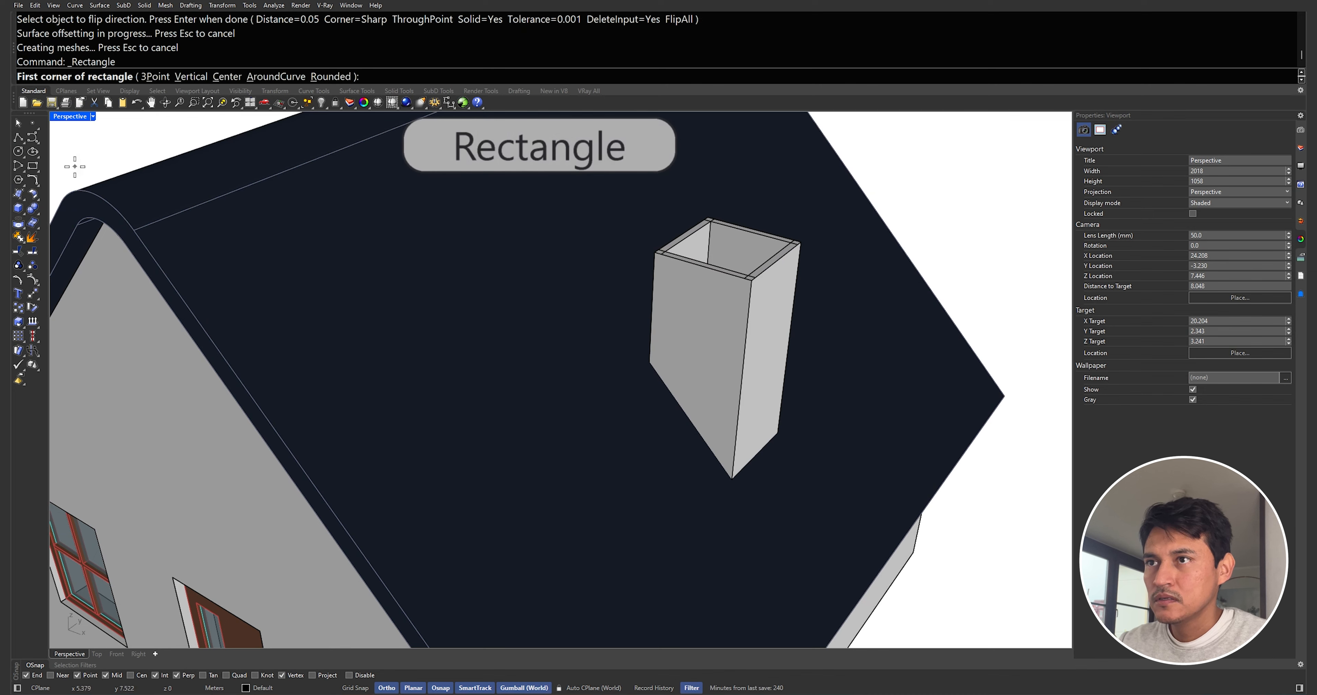
click(753, 276)
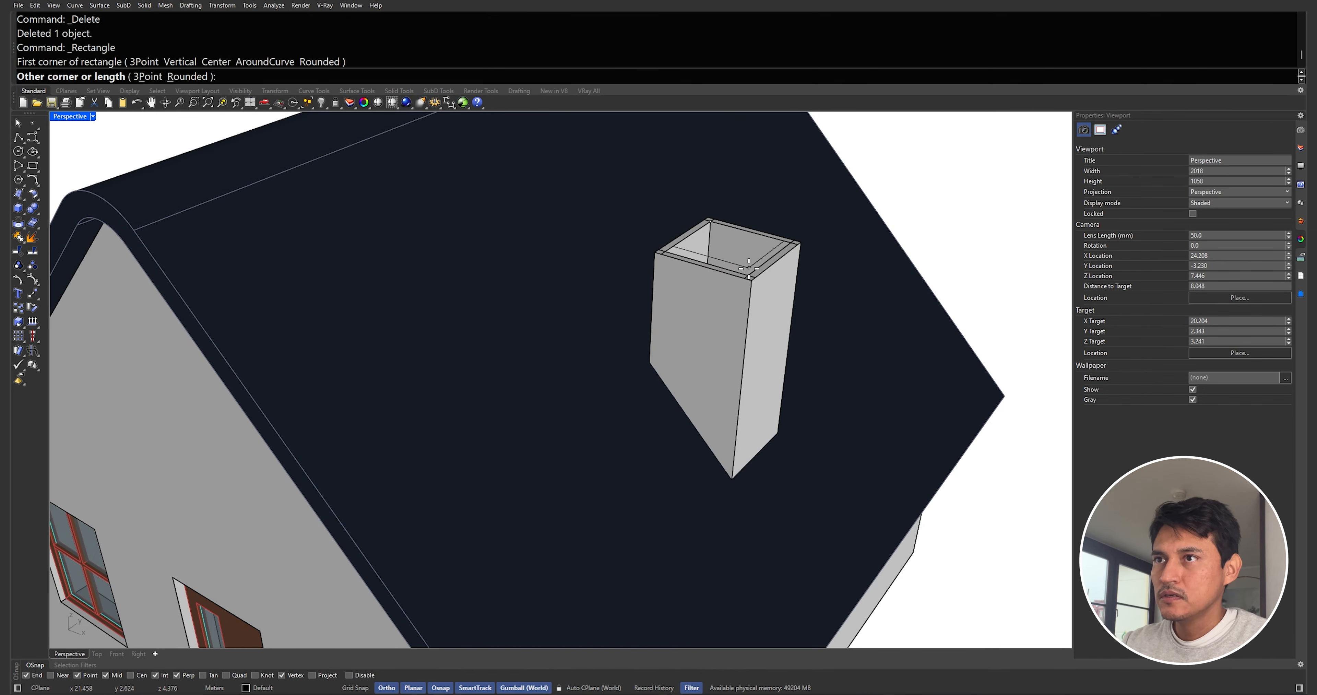
click(751, 273)
click(756, 268)
click(756, 267)
text(ExtrudeCrv)
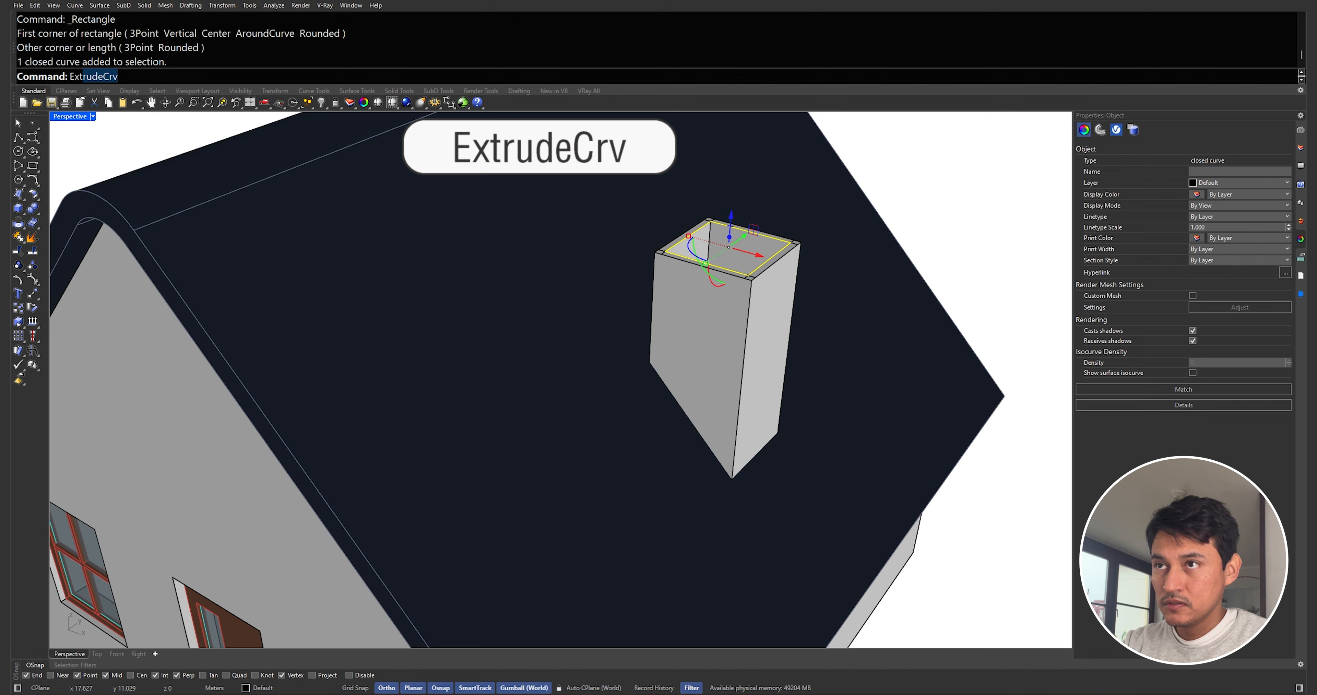
key(Return)
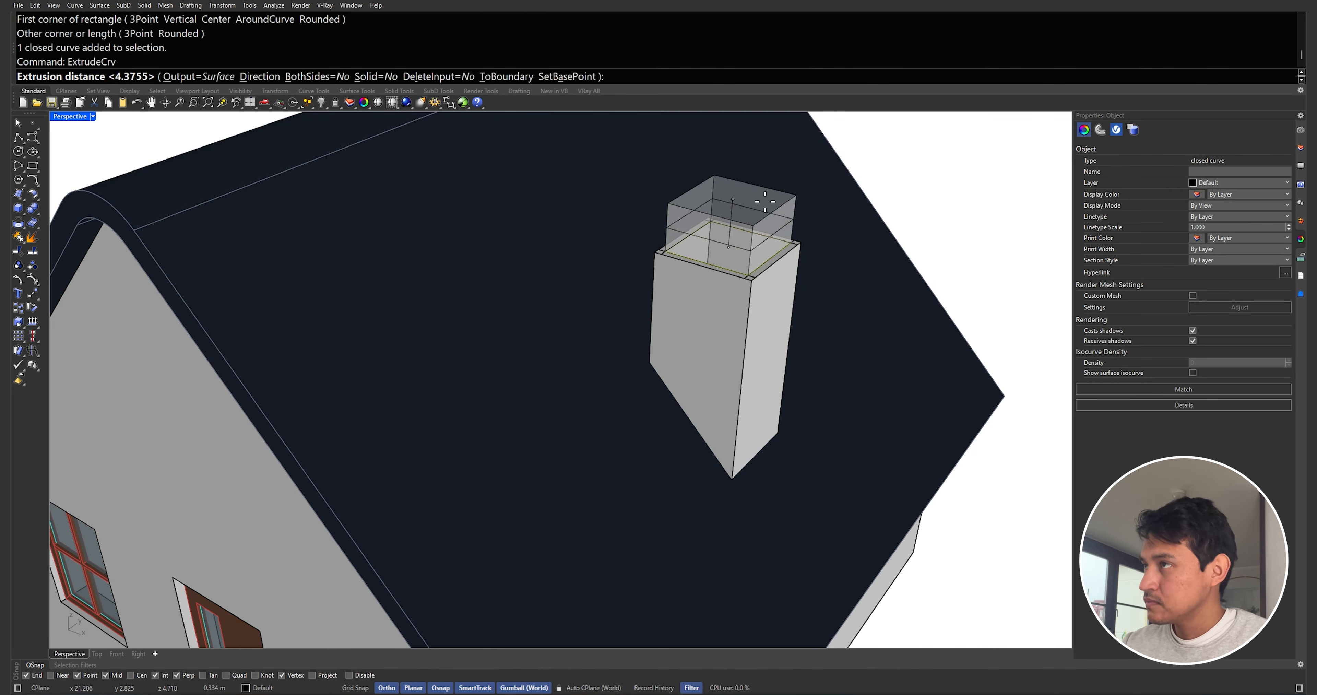
click(768, 215)
key(Delete)
Thicken the chimney's top band outward into a 0.1 solid with Offset Surface
click(768, 215)
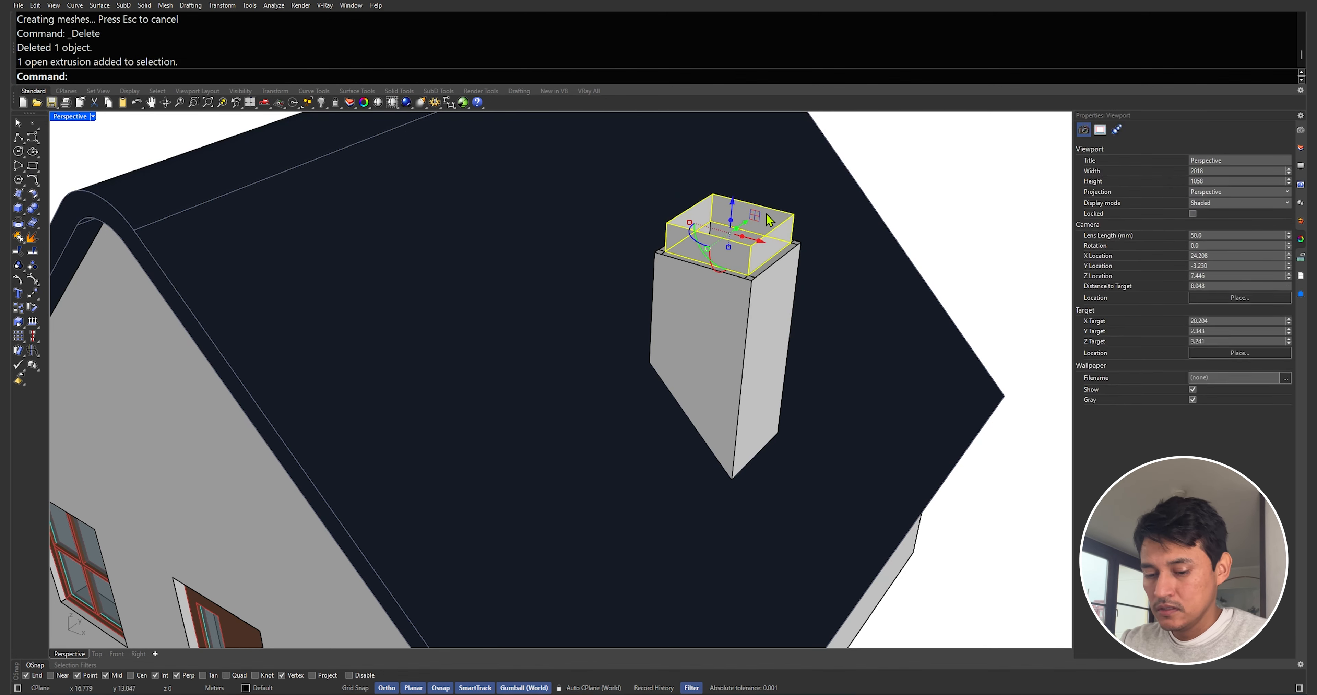
text(OffsetSrf)
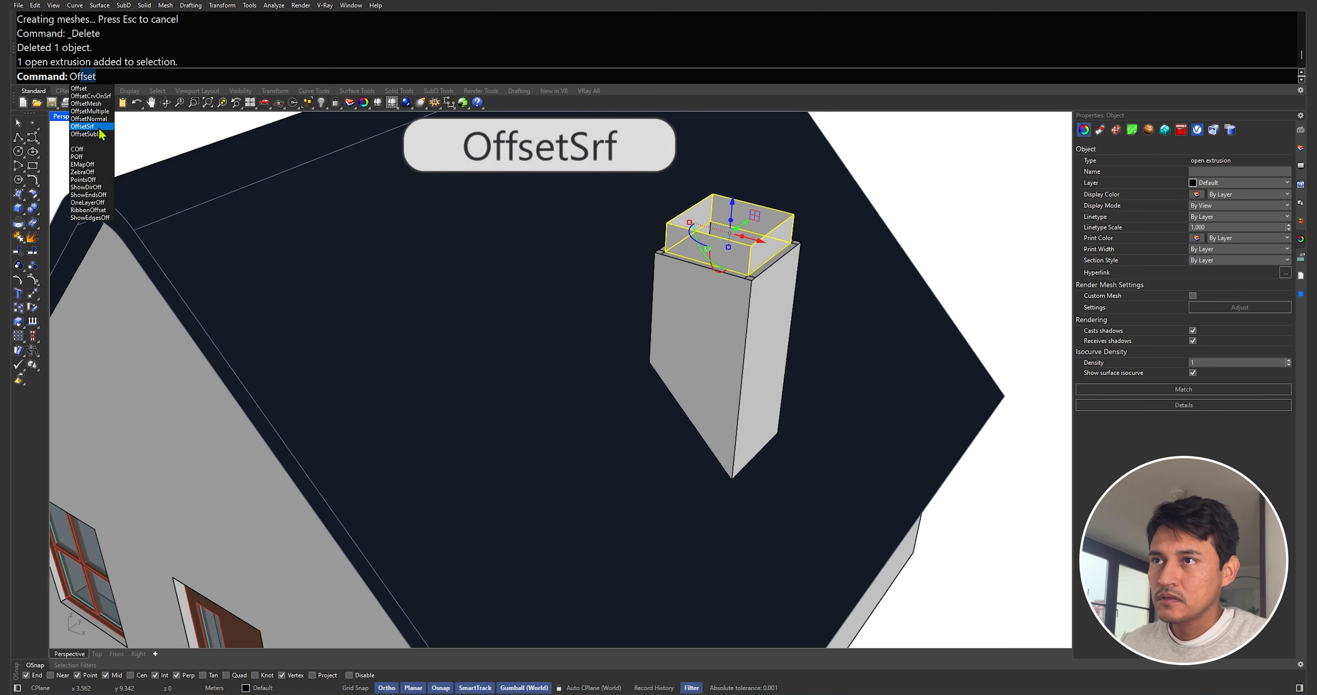
key(Return)
text(0.1)
key(Return)
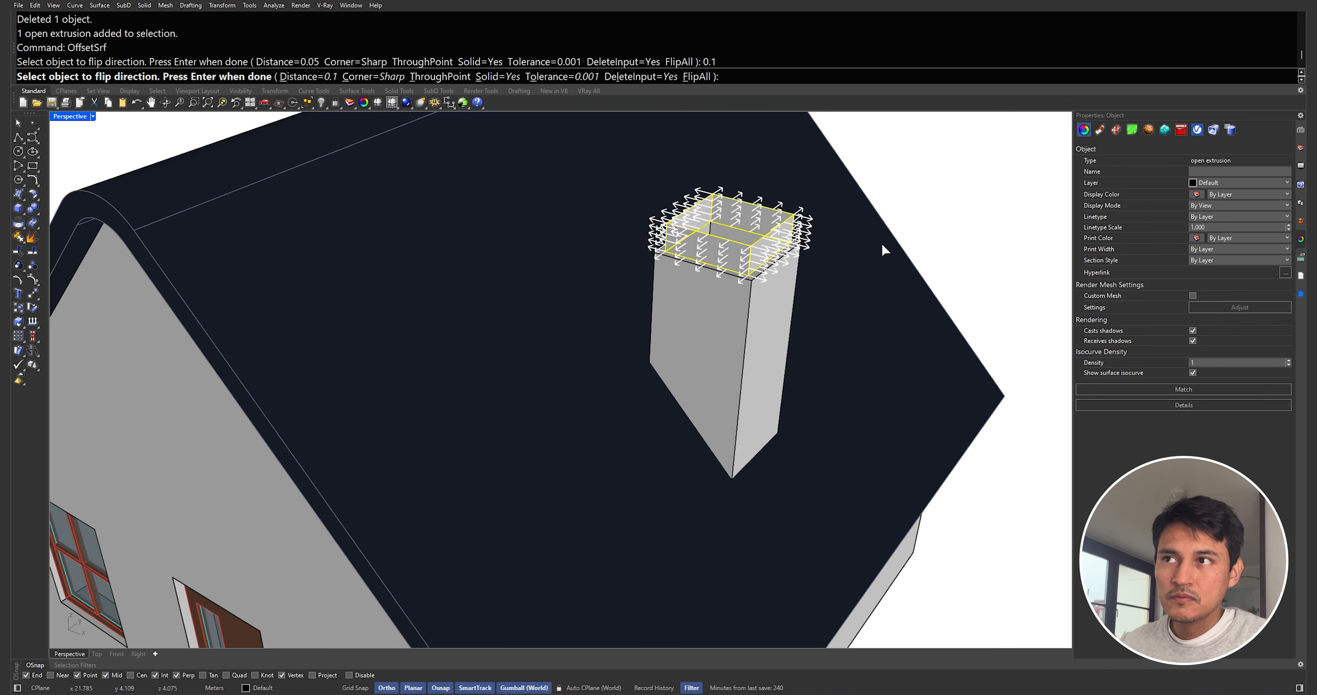
key(Return)
Select the chimney and its top band and match their properties to the roof
right_drag(869, 253, 825, 267)
shift+click(773, 298)
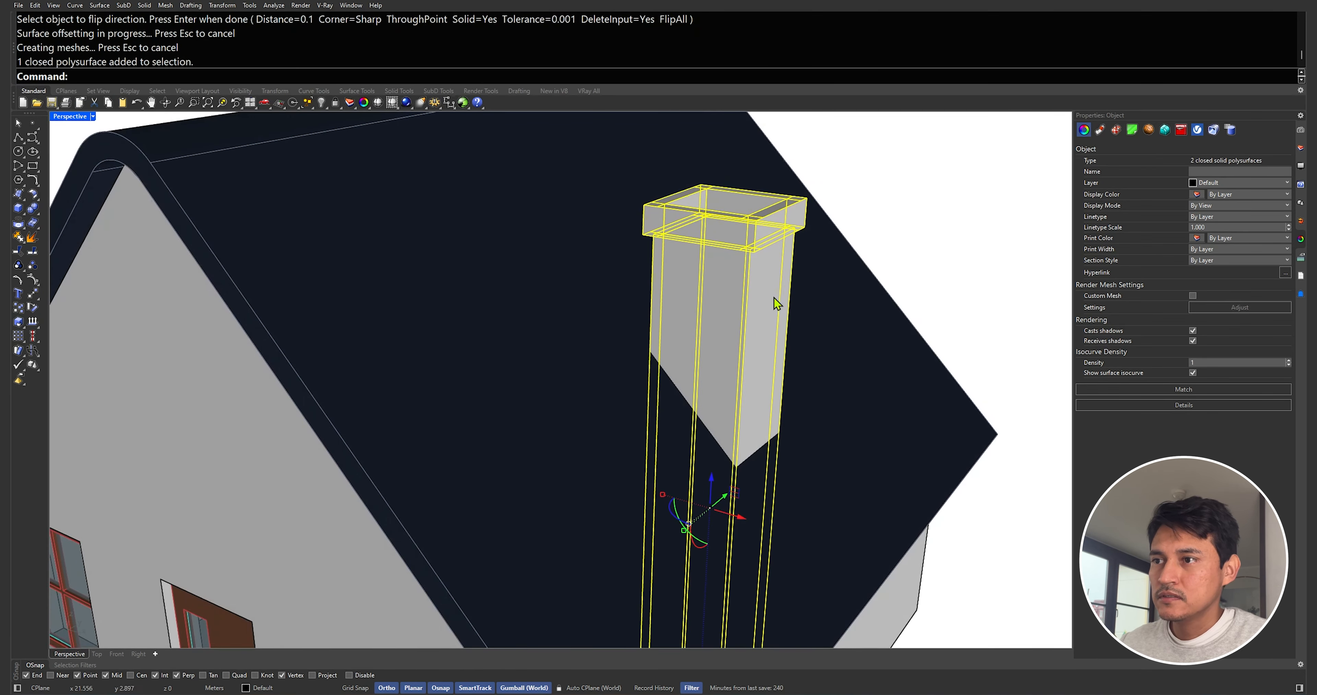
click(1156, 389)
click(833, 239)
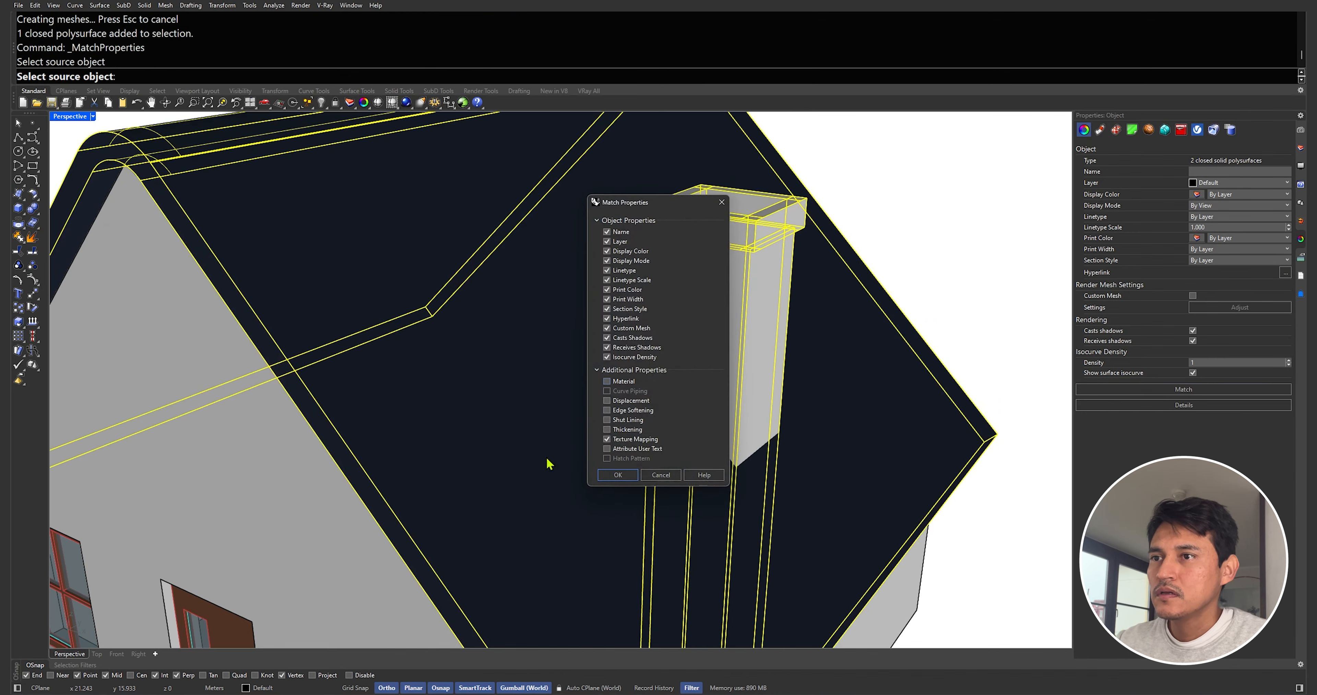
click(618, 474)
In the Front view, draw a line from the roof ridge down along the right roof slope past the chimney
scroll(705, 434, down, 10)
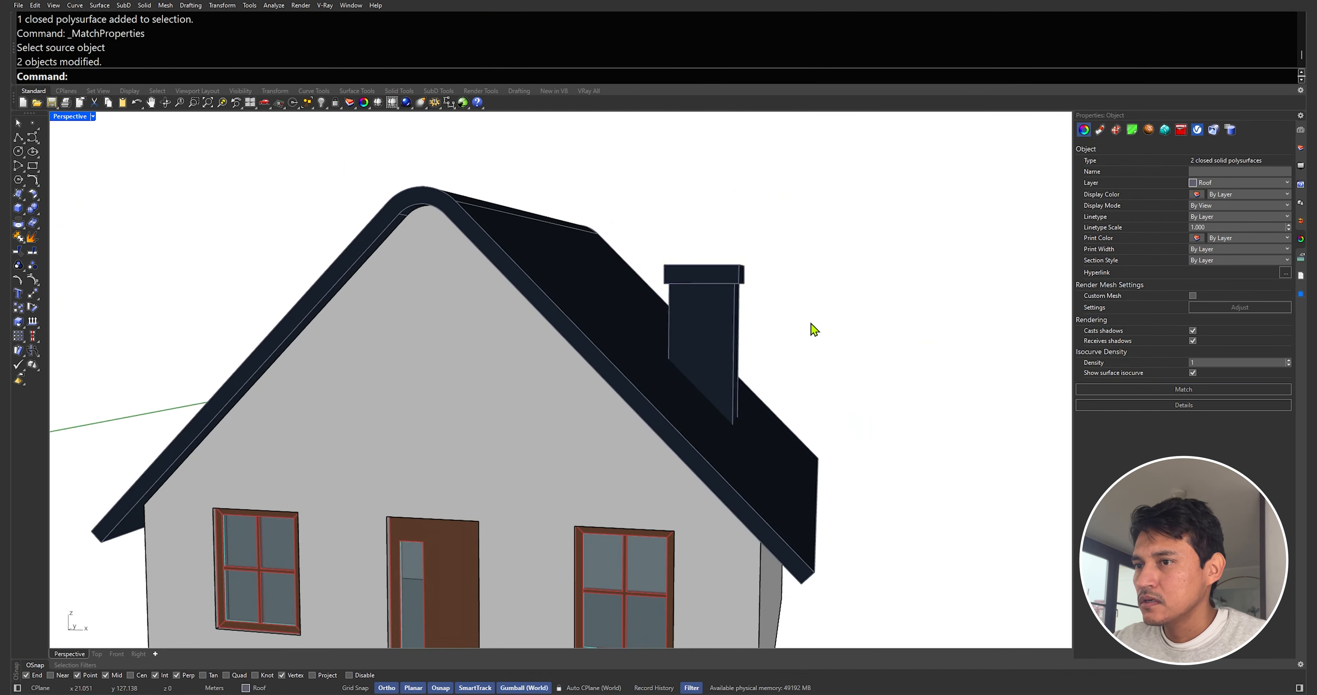
right_drag(806, 349, 555, 342)
double_click(69, 116)
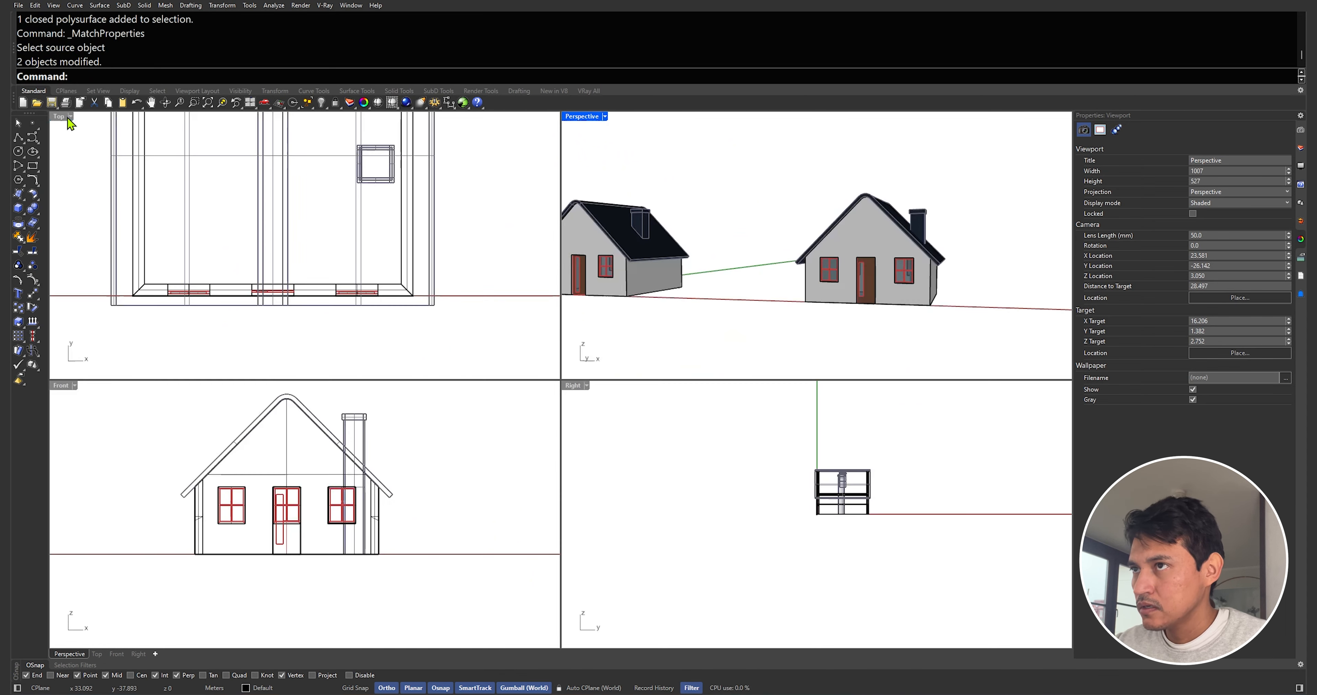
double_click(67, 385)
right_drag(396, 366, 424, 354)
text(pl)
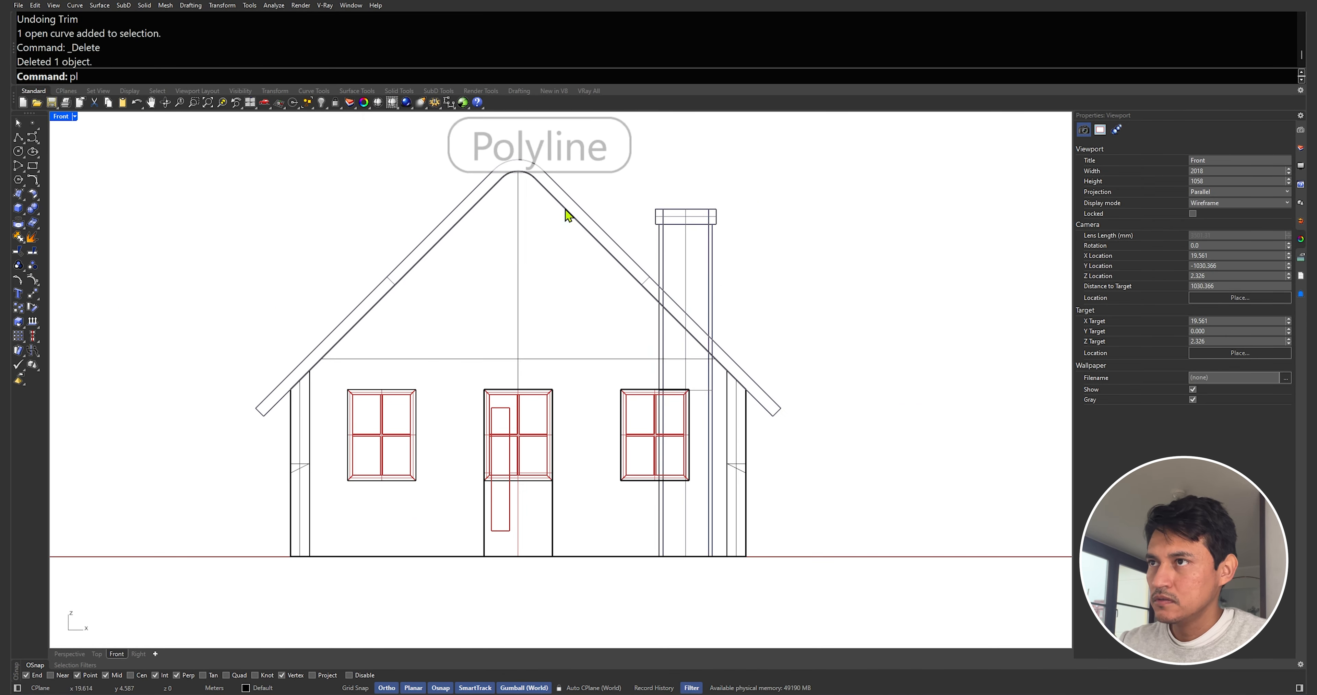
key(Return)
click(545, 171)
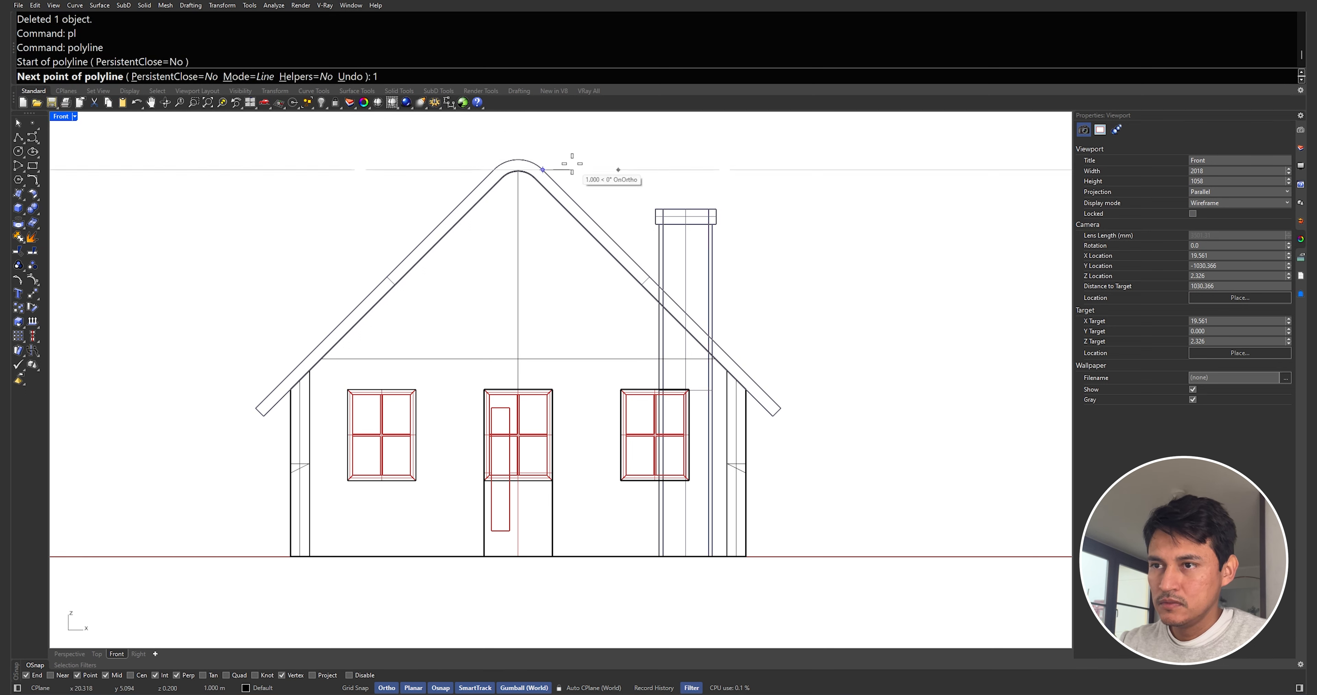
key(Escape)
key(Return)
click(544, 170)
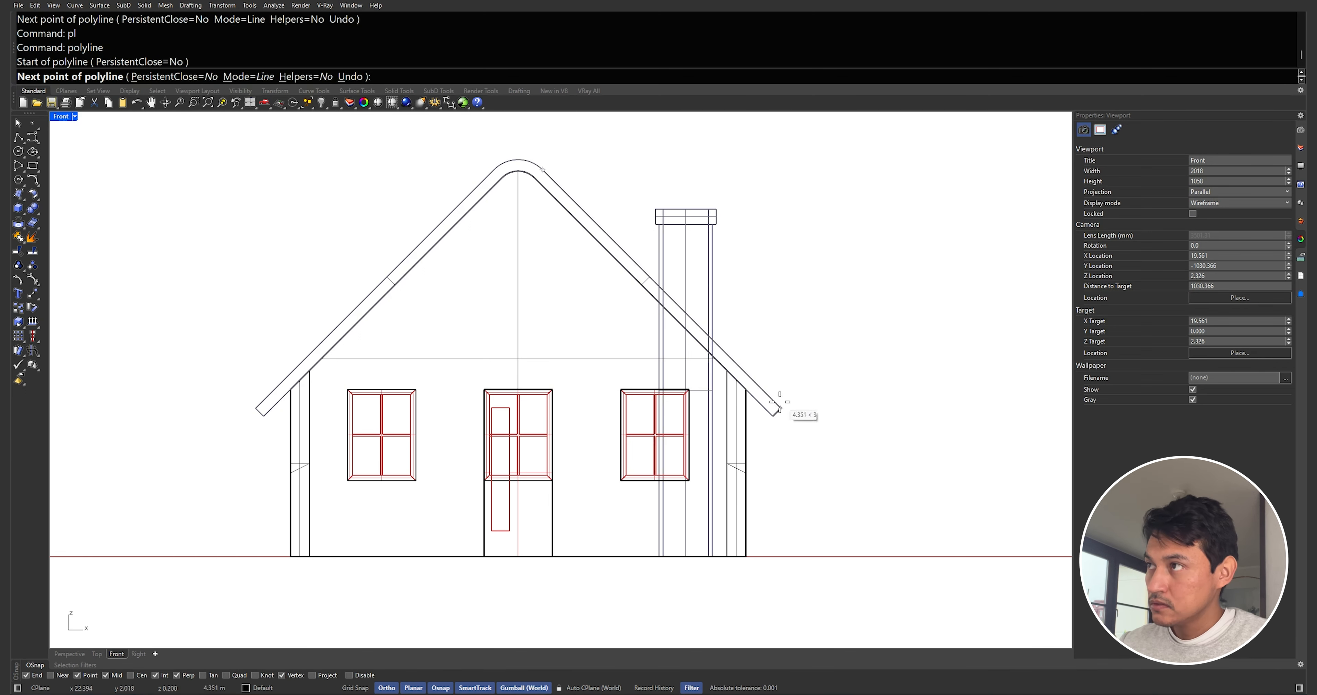
key(Return)
click(799, 425)
key(Return)
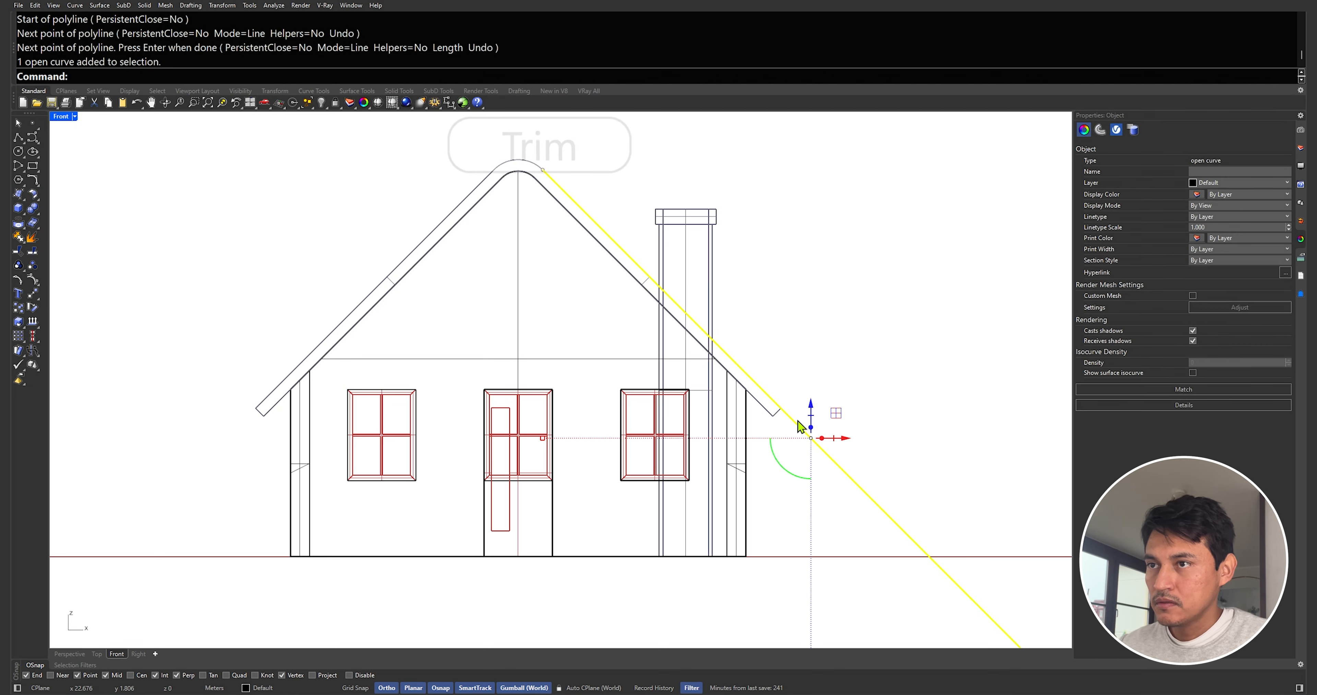
Trim away the part of the chimney below the roof slope line and remove the line
text(Tr)
key(Return)
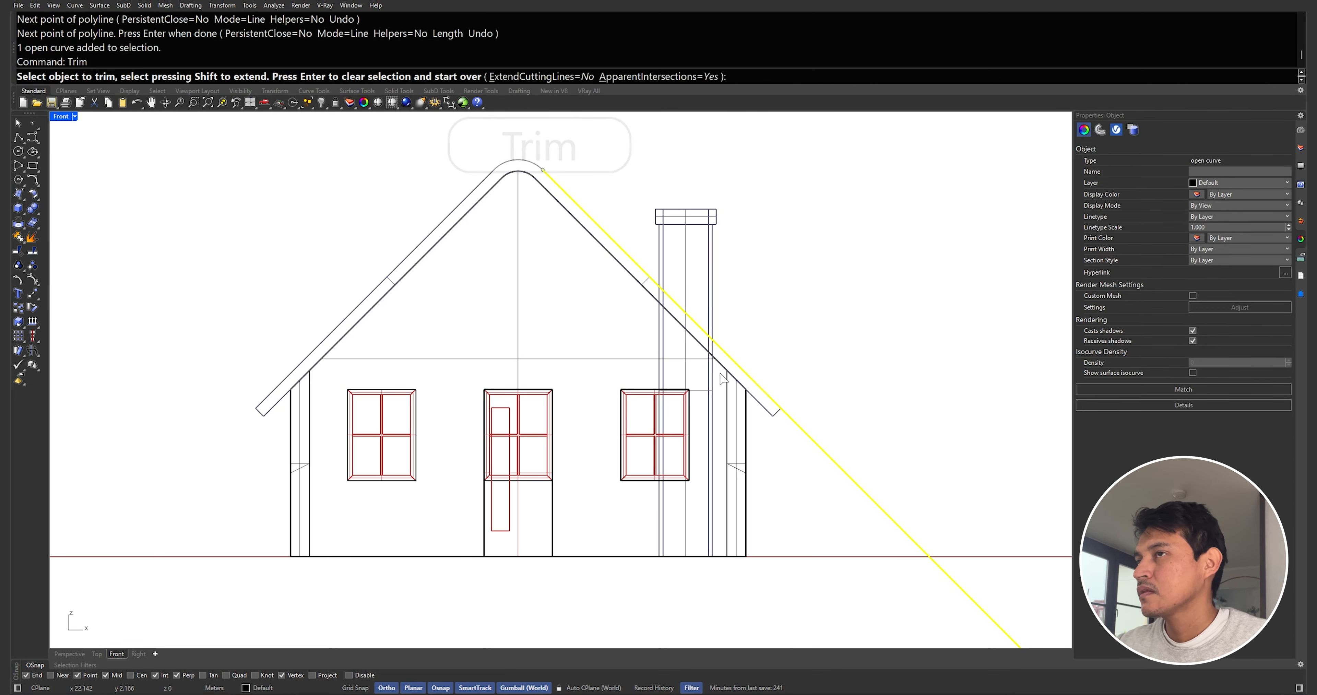
click(711, 373)
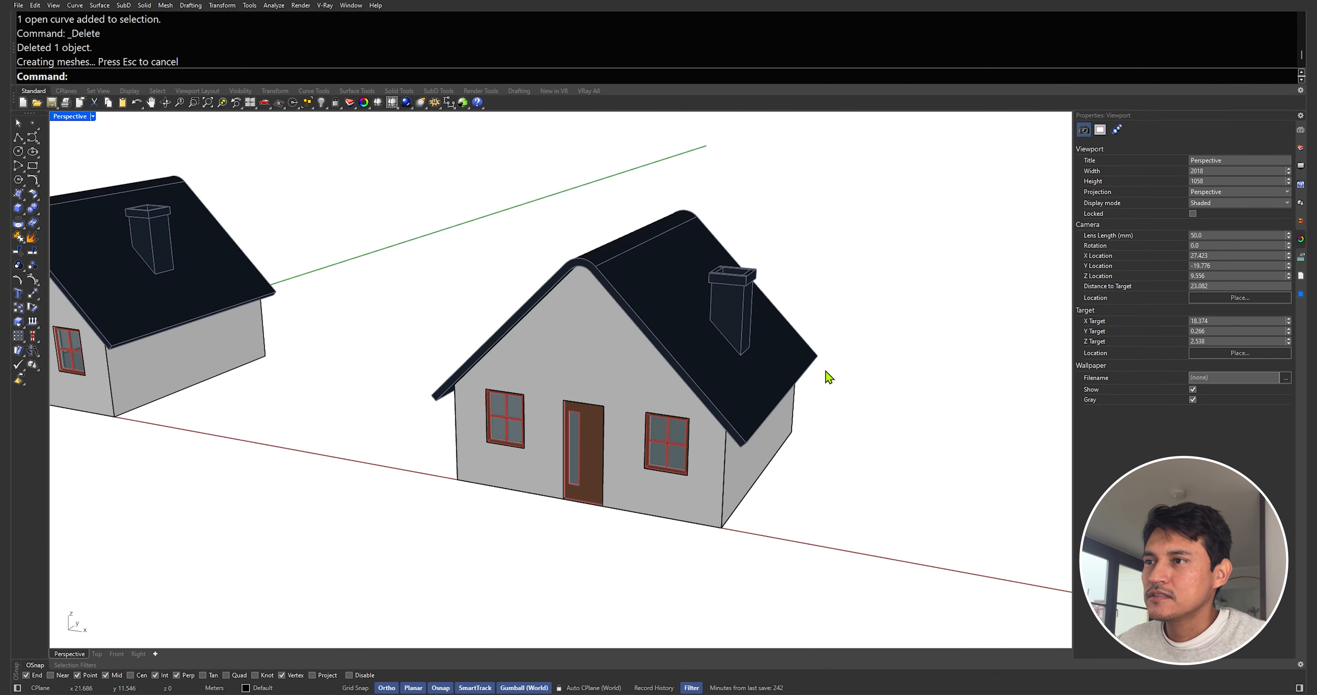
Orbit and zoom around the house to review the finished chimney on the roof
right_drag(828, 375, 721, 321)
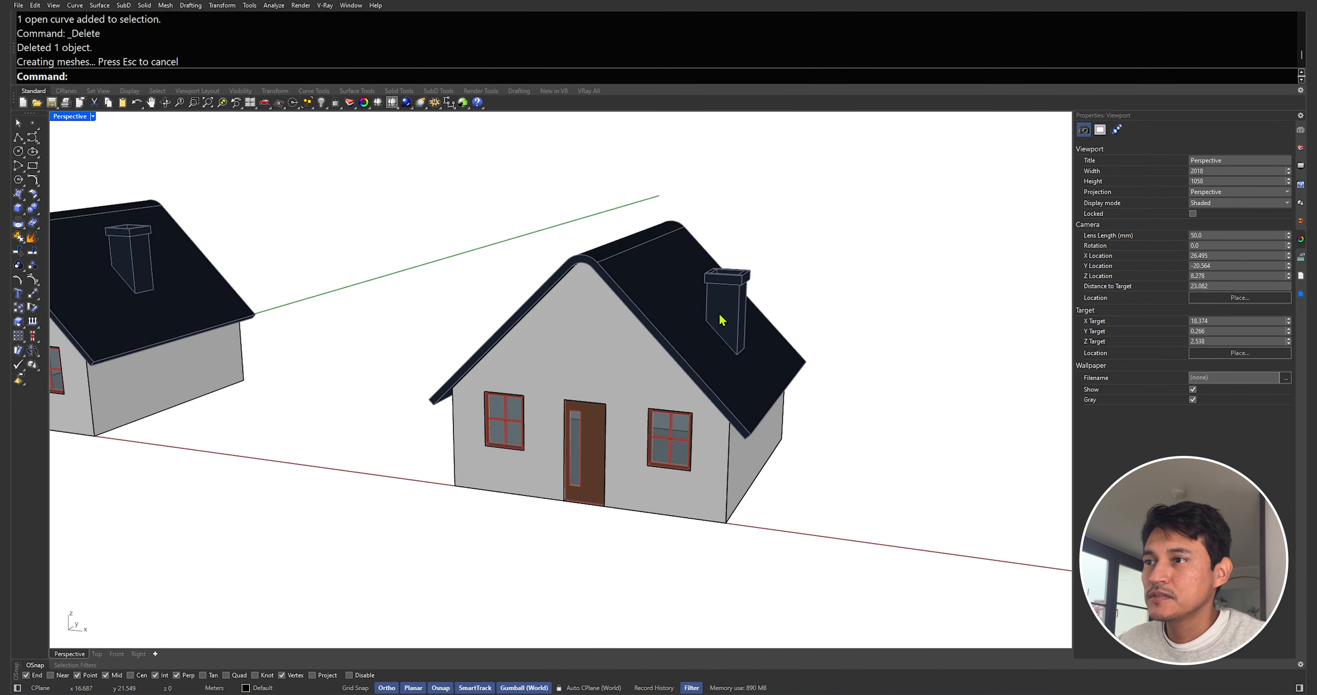
scroll(757, 317, down, 6)
mouse_move(807, 316)
right_down()
mouse_move(780, 323)
mouse_move(811, 330)
right_up()
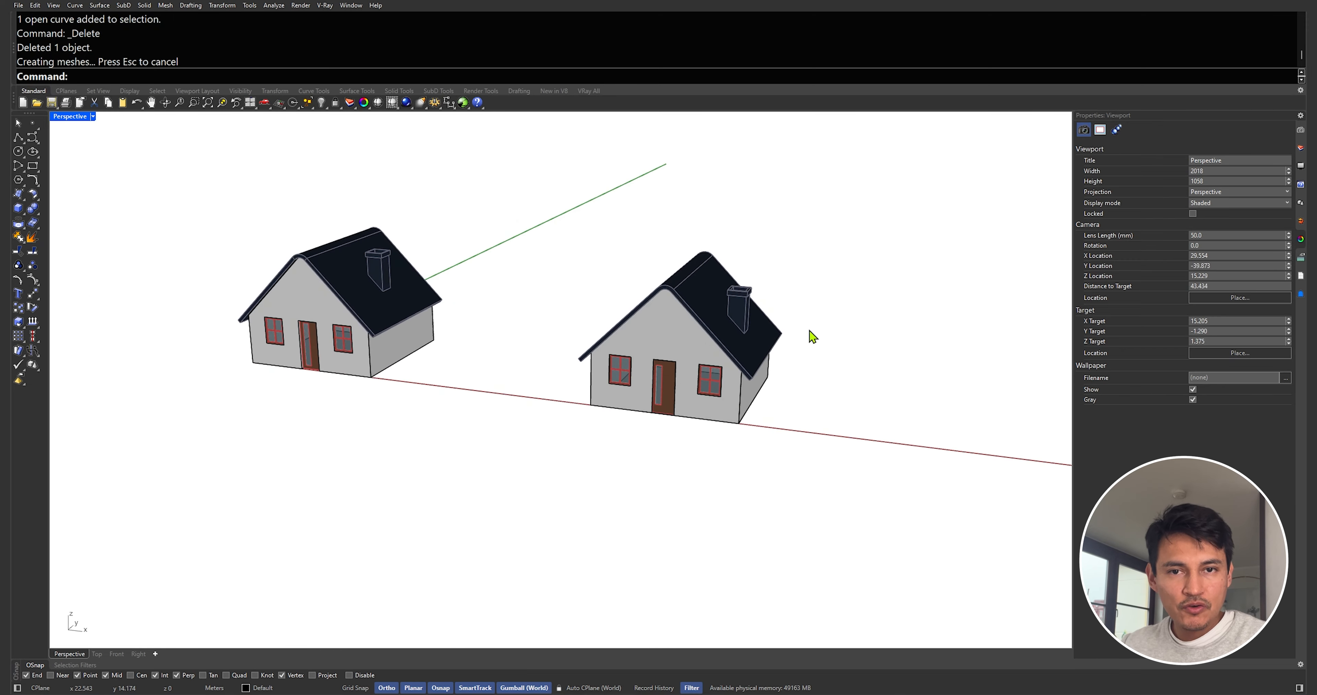
scroll(811, 330, up, 8)
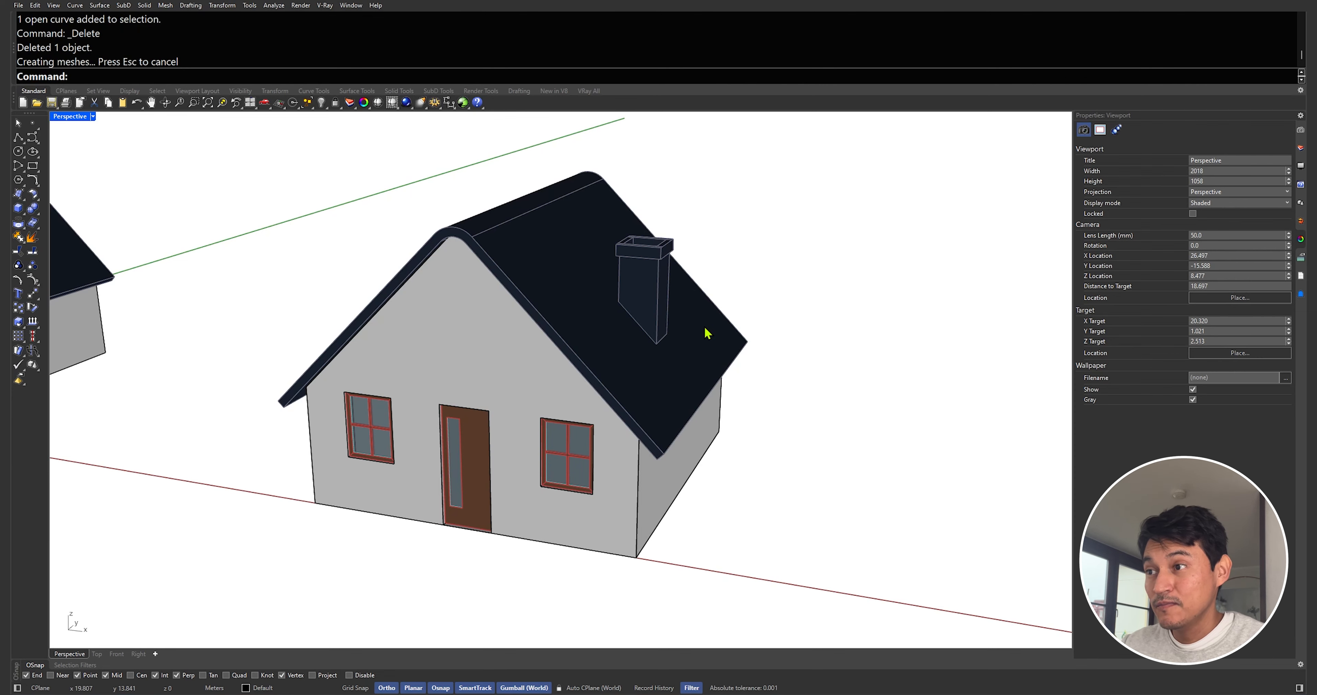
right_drag(561, 269, 488, 340)
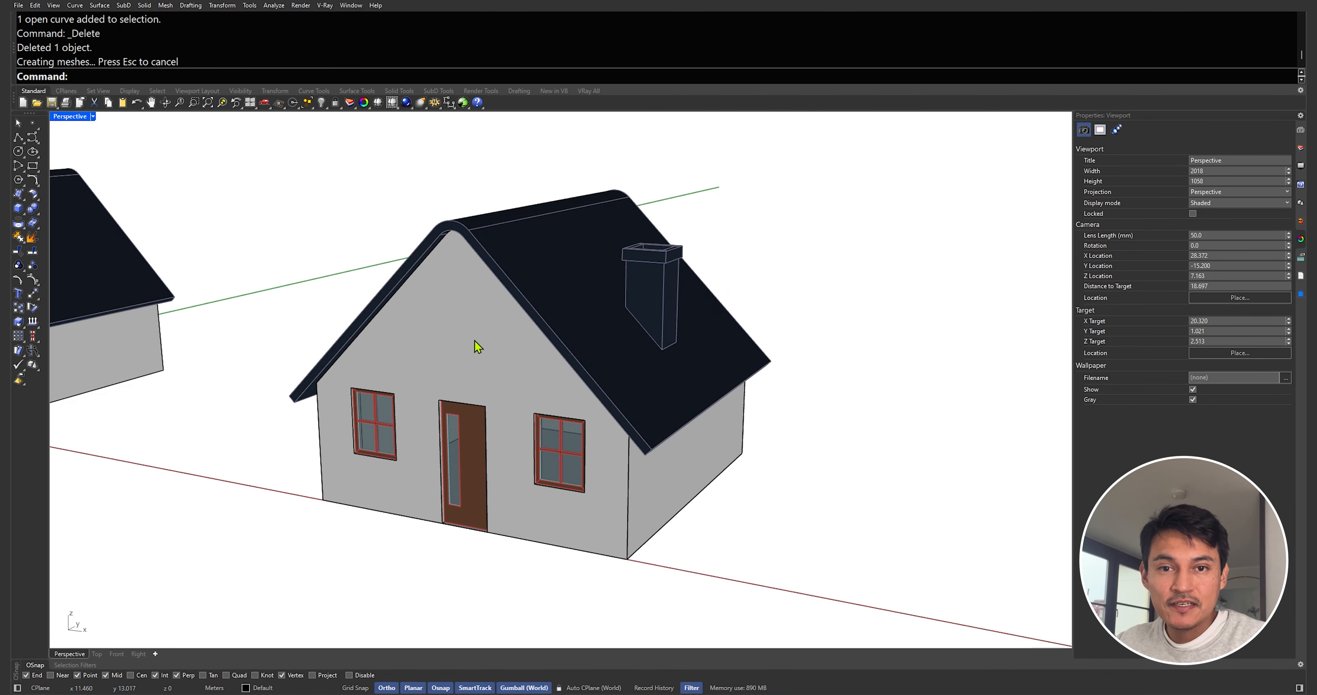